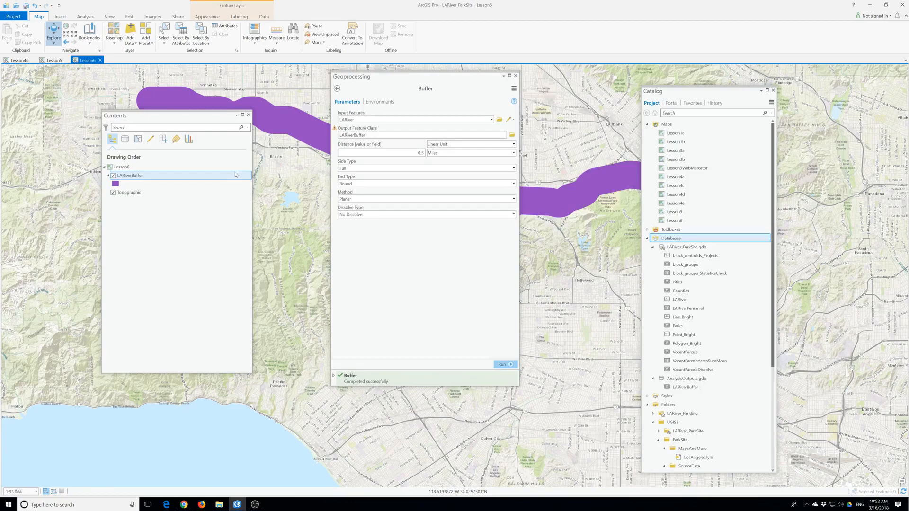
- Add the Parks feature class from LARiver_ParkSite.gdb to the Lesson6 map and zoom to the layer
left_click(667, 326)
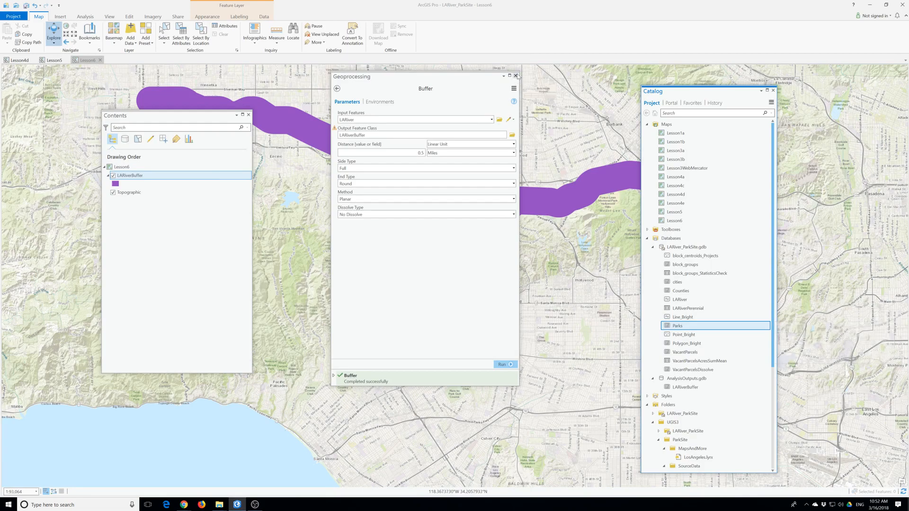
left_click(515, 75)
mouse_move(677, 326)
left_mouse_down()
mouse_move(316, 171)
mouse_move(136, 175)
left_mouse_up()
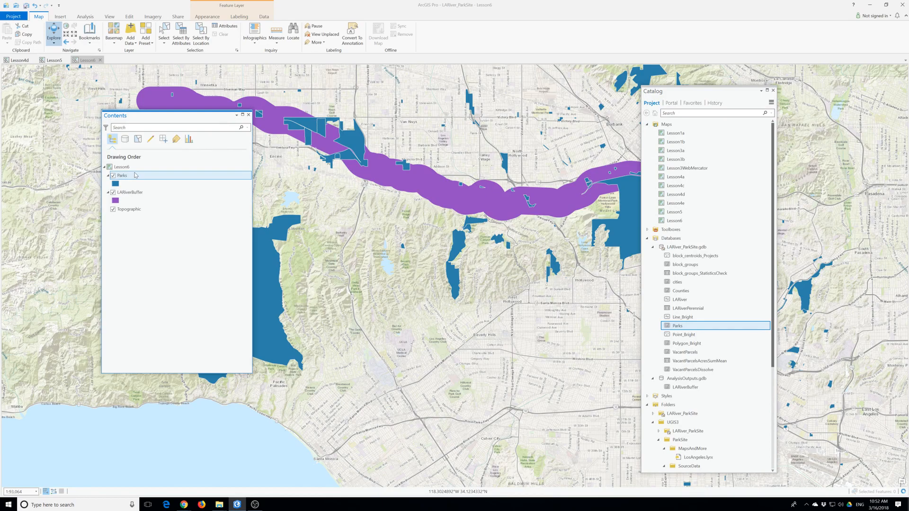
right_click(134, 178)
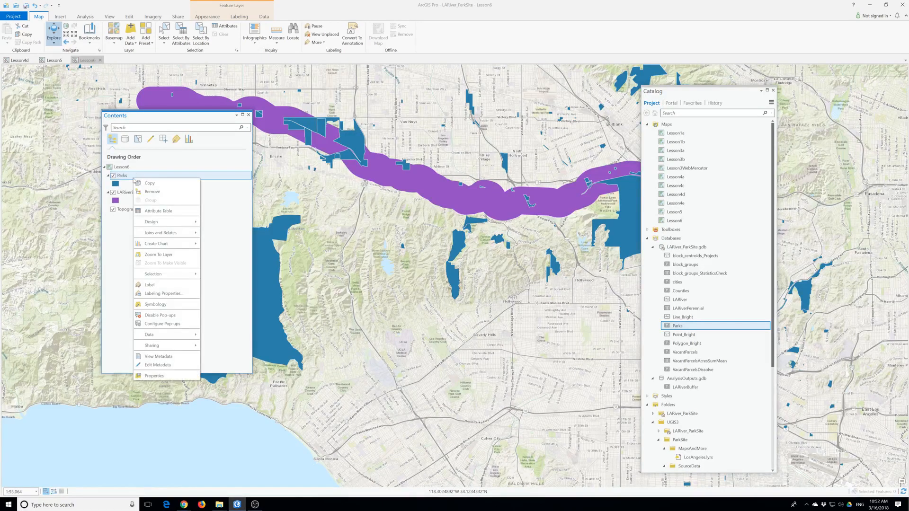
left_click(163, 255)
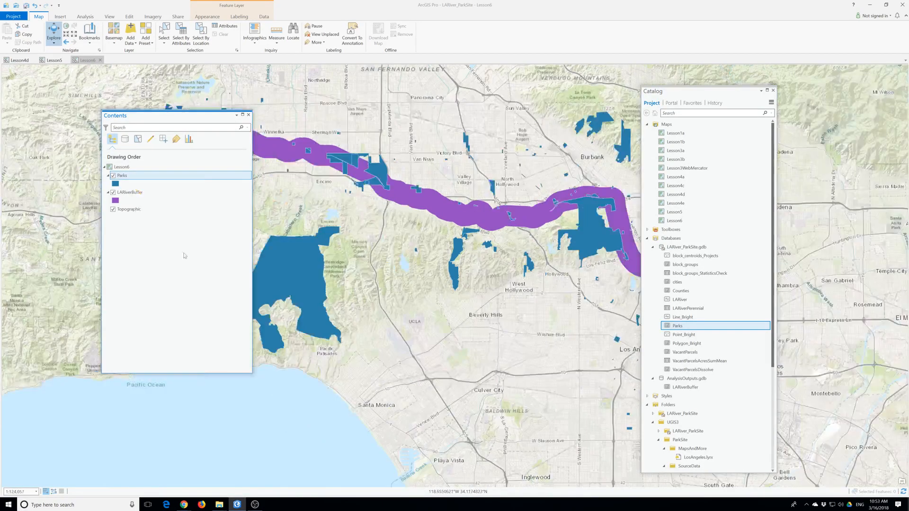
- Move the Catalog and Contents panes clear of the river buffer and make the Contents pane narrower
left_click_drag(681, 94, 809, 95)
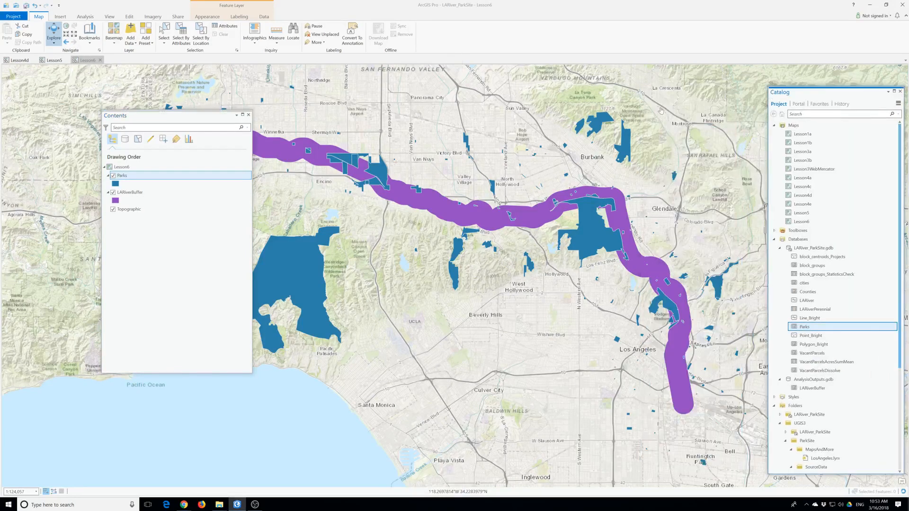
left_click_drag(156, 120, 75, 116)
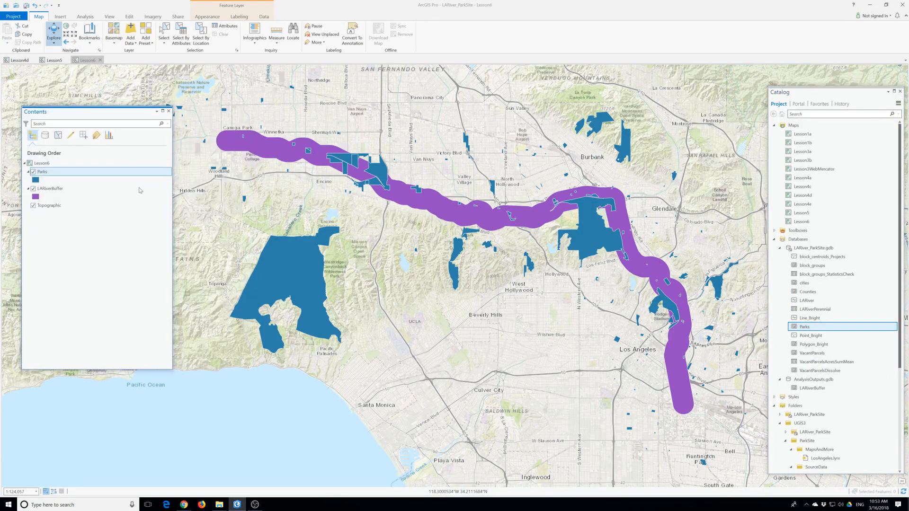
left_click_drag(173, 183, 102, 186)
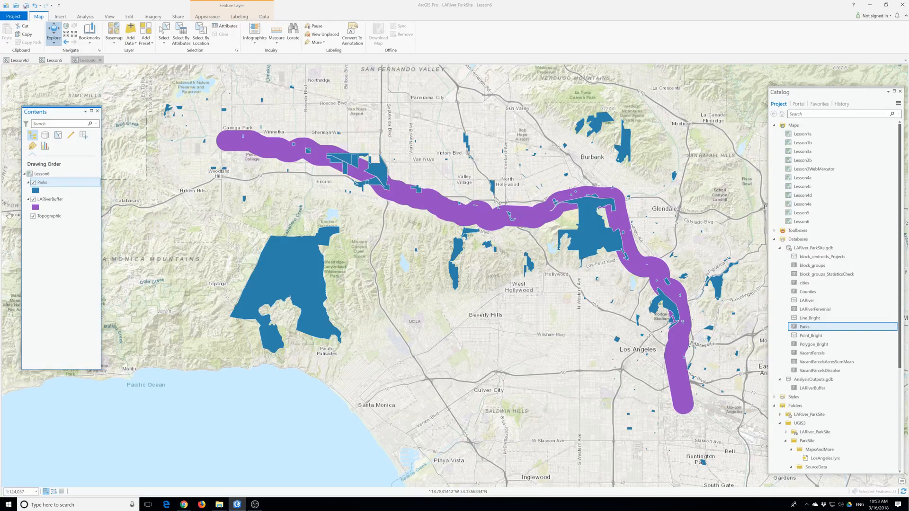
- Hide the LARiverBuffer layer to view the parks alone, and show it again
left_click(33, 200)
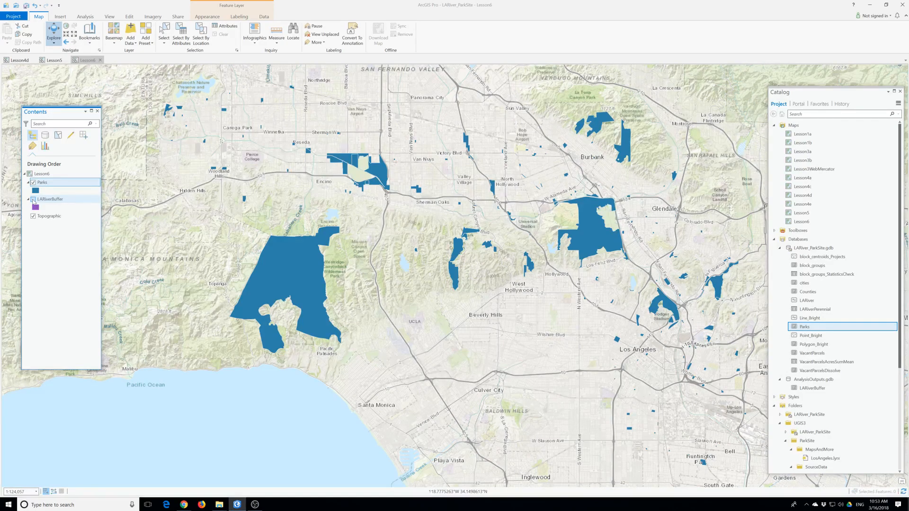
left_click(33, 199)
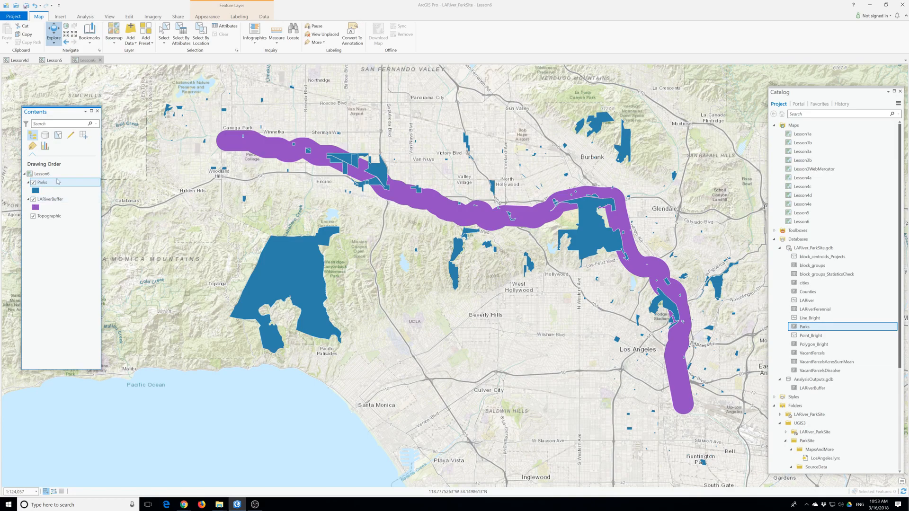
- Set up the Buffer tool with Parks as the input features and a distance of 0.25 miles
left_click(83, 16)
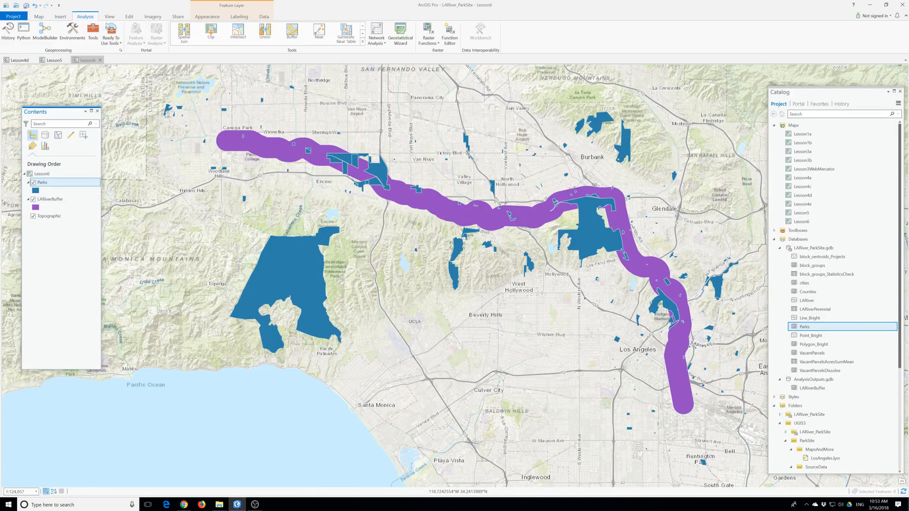
left_click(292, 33)
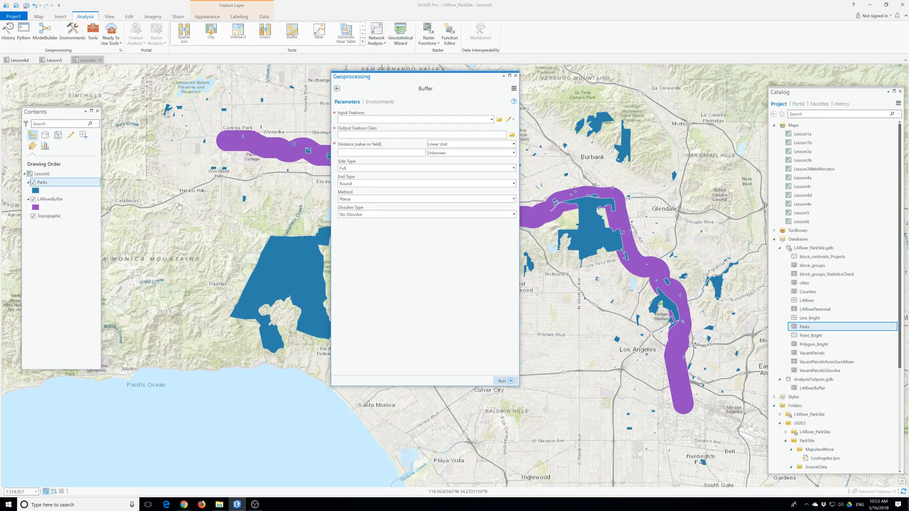
left_click_drag(43, 183, 354, 123)
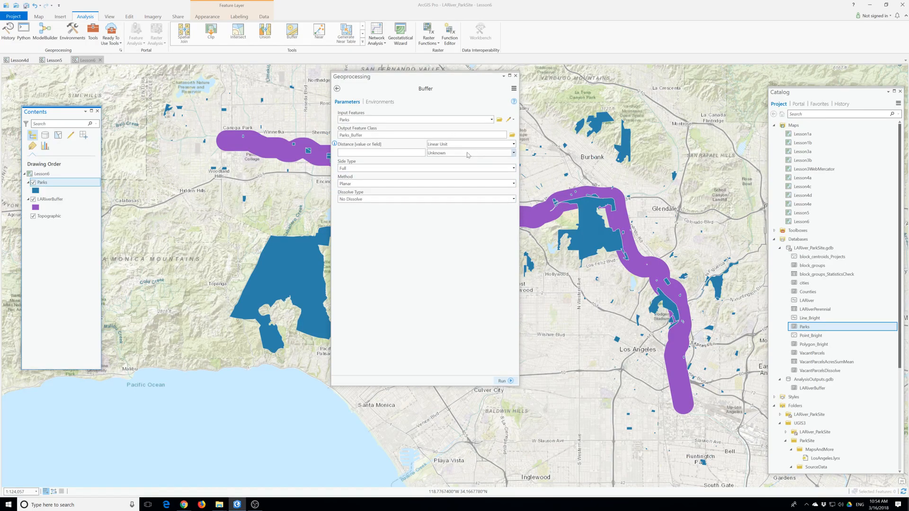
left_click(489, 154)
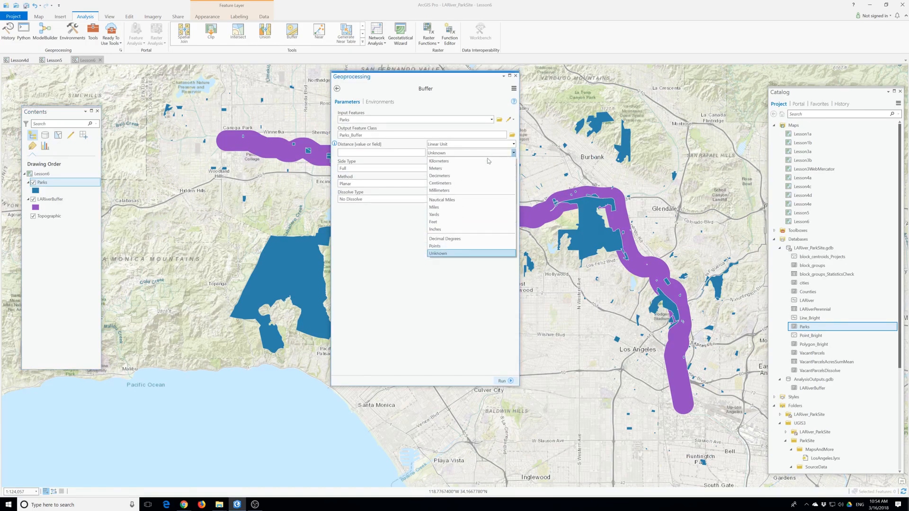
left_click(445, 207)
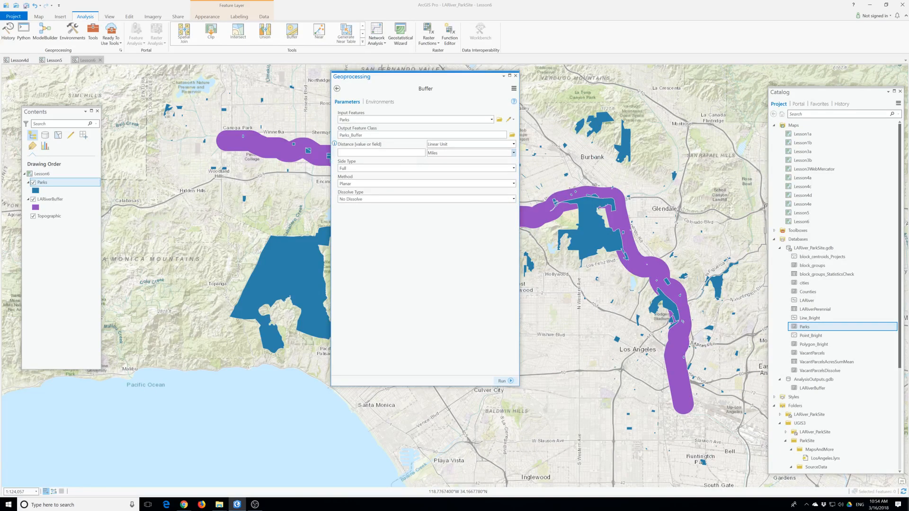
type(".25")
key("Tab")
key("Tab")
key("Tab")
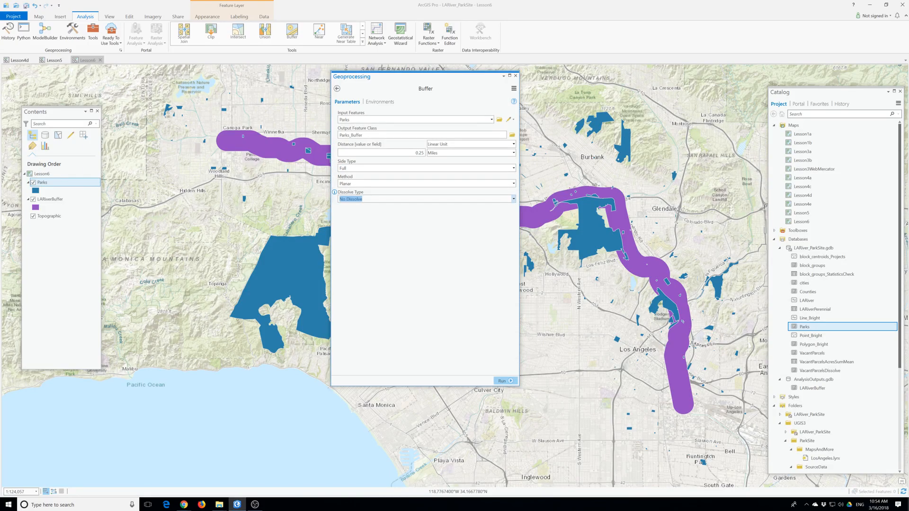
- Set the buffer's dissolve type to dissolve all output features into a single feature and run the tool
left_click(513, 198)
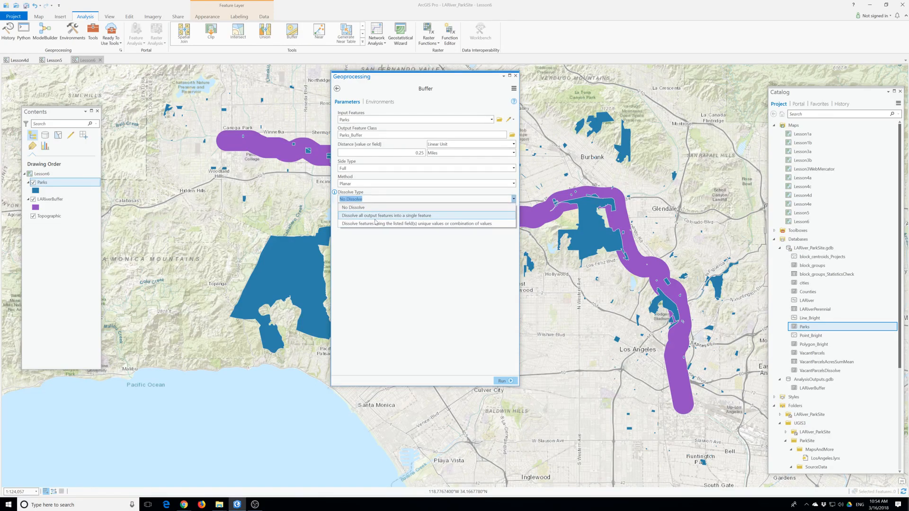
left_click(375, 219)
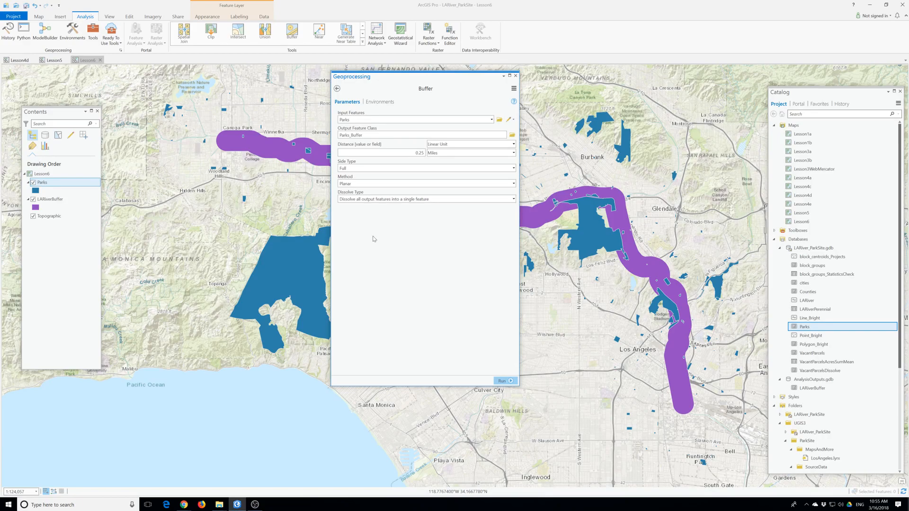
left_click(503, 380)
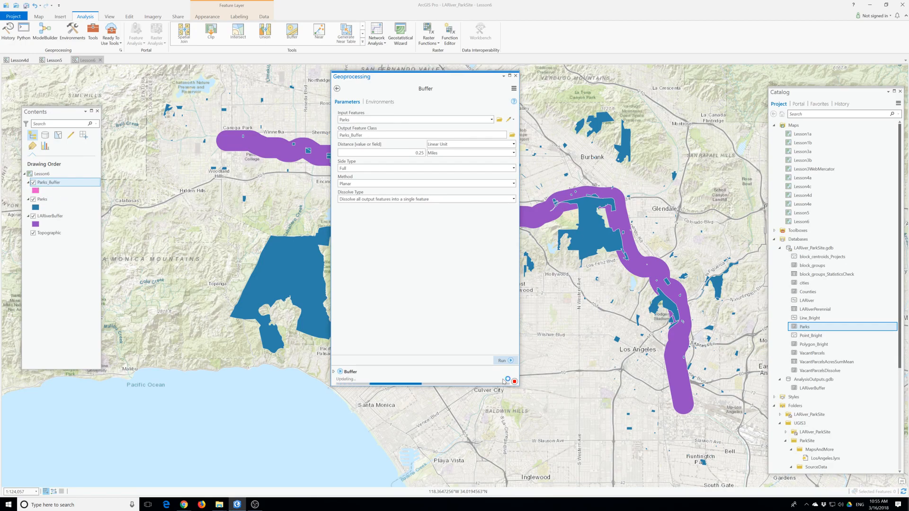
mouse_move(503, 381)
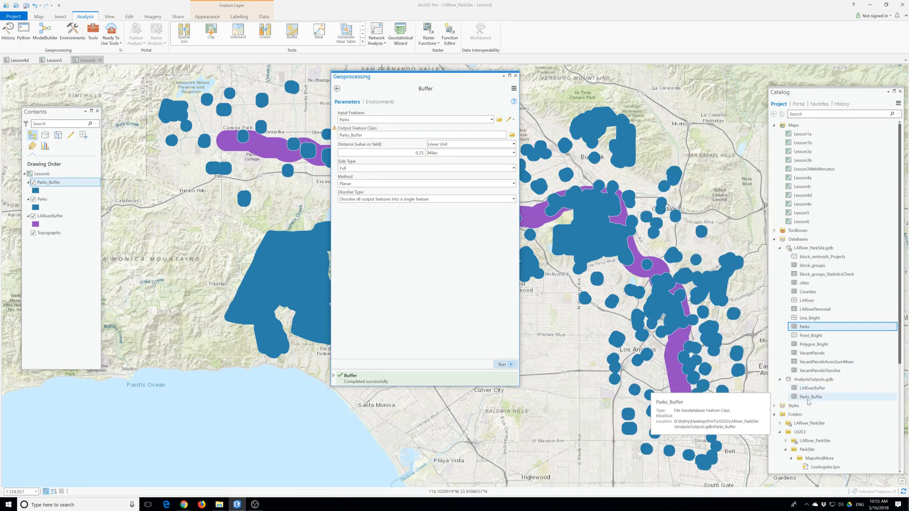
- Hide the Parks layer and set the Parks_Buffer layer's transparency to 50%
left_click(34, 200)
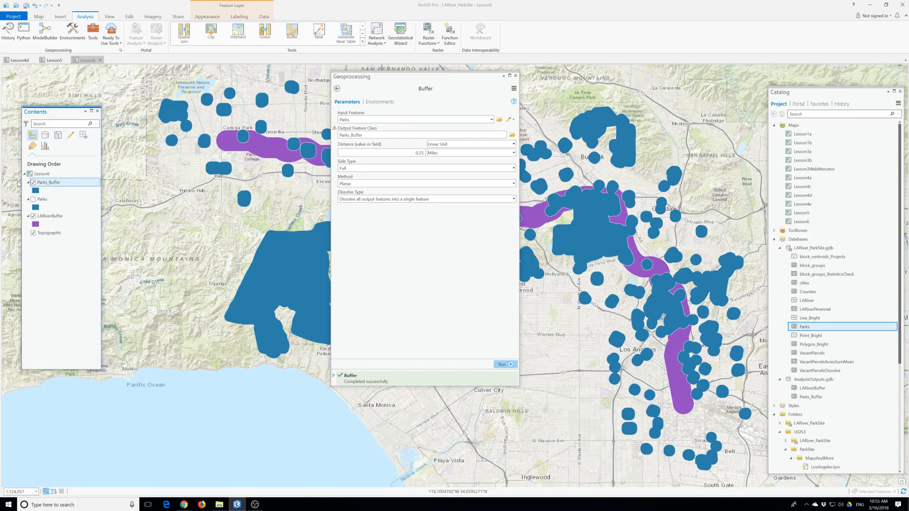
left_click(55, 183)
left_click(207, 17)
left_click(128, 26)
type("50")
key("Return")
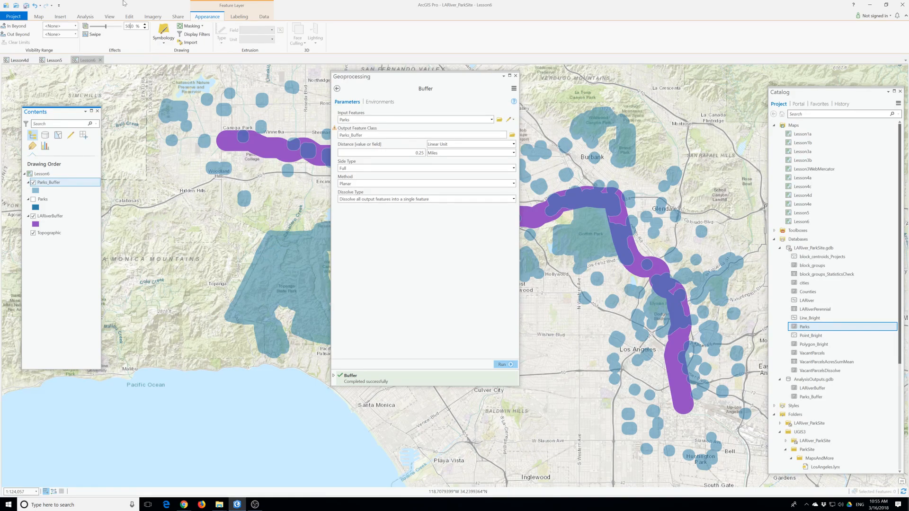
left_click(122, 72)
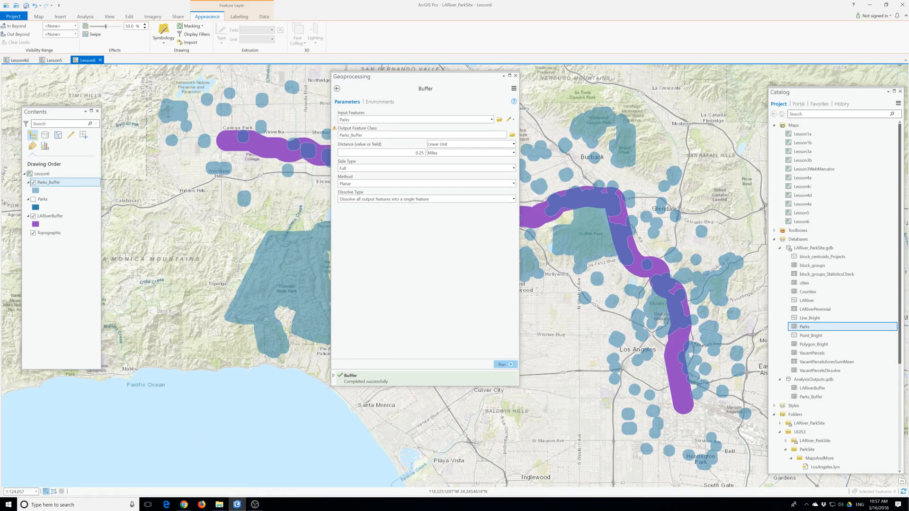
- Close the Buffer tool, search the geoprocessing tools for "erase" and open the Erase analysis tool
left_click_drag(502, 76, 504, 80)
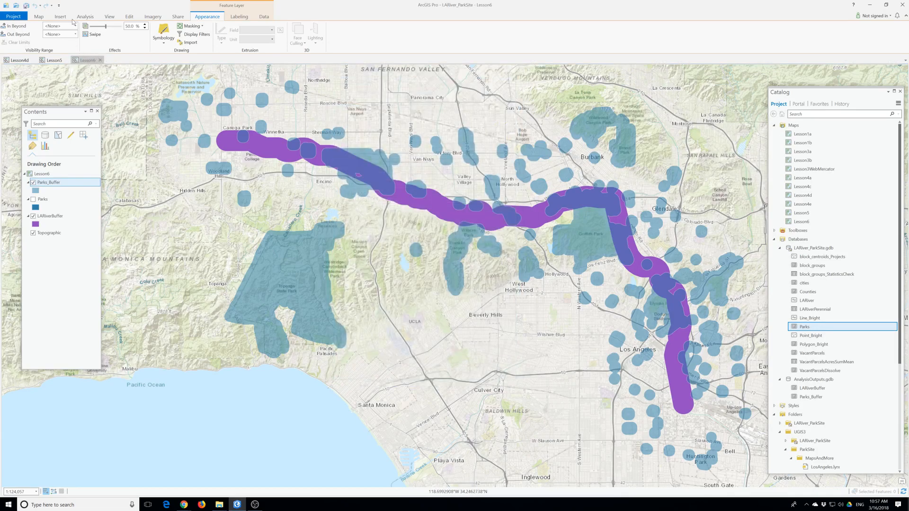
left_click(84, 17)
left_click(95, 34)
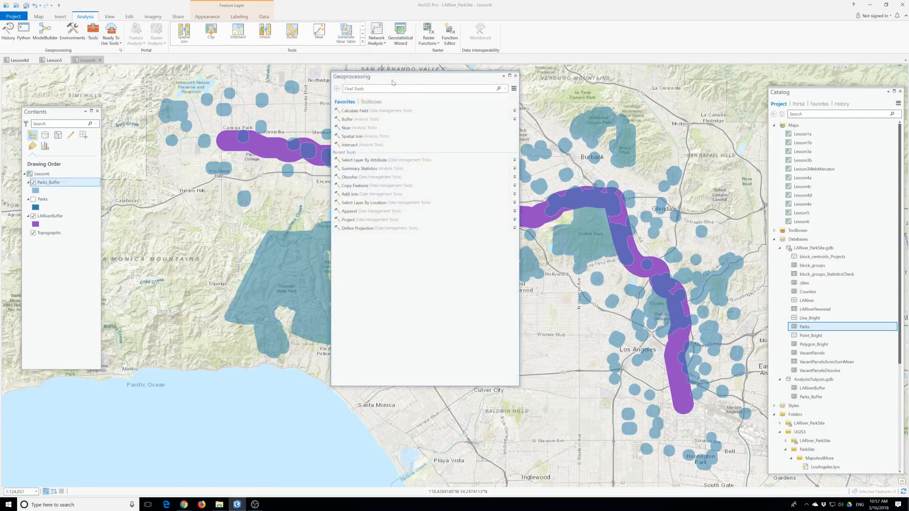
left_click_drag(379, 98, 376, 100)
left_click(371, 113)
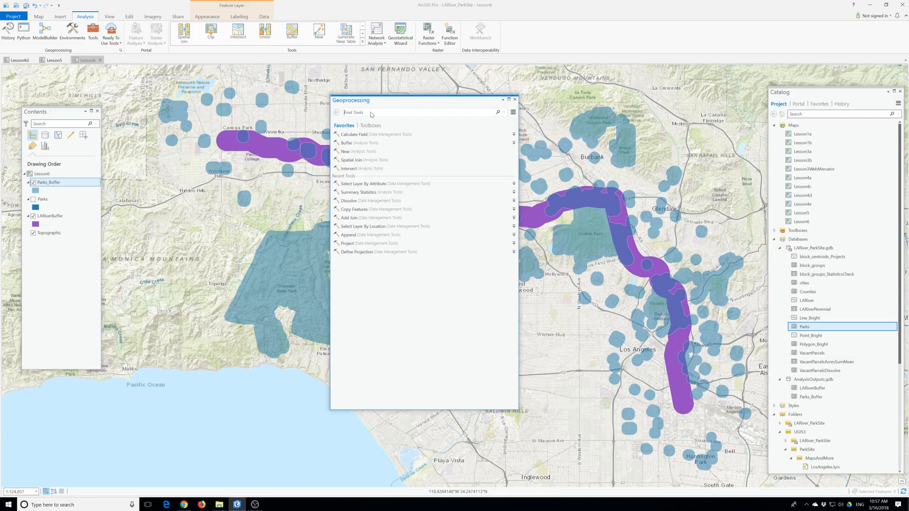
type("erase")
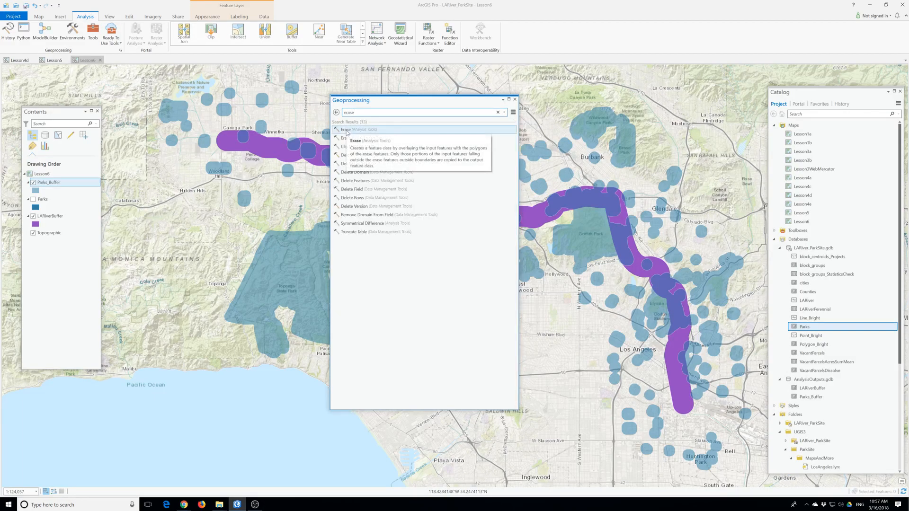
left_click(351, 130)
- Set LARiverBuffer as the Erase tool's input features and Parks_Buffer as the erase features
mouse_move(334, 168)
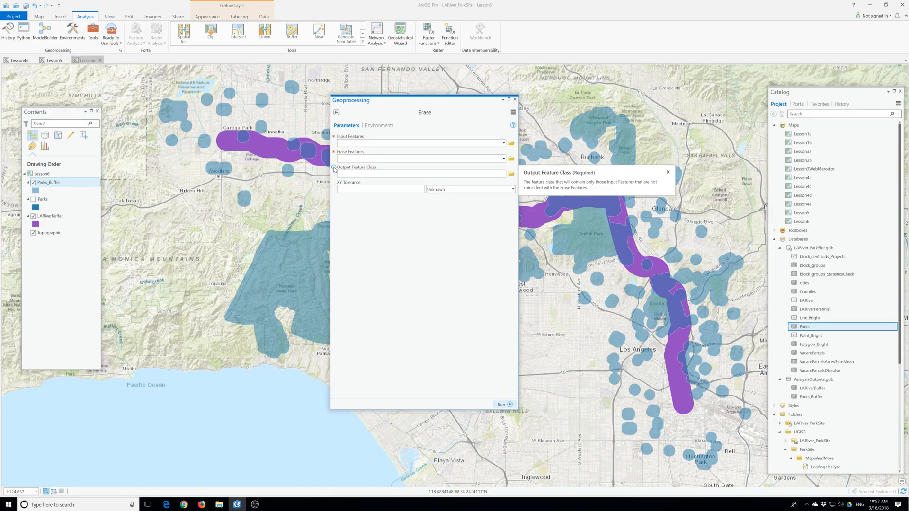
double_click(50, 216)
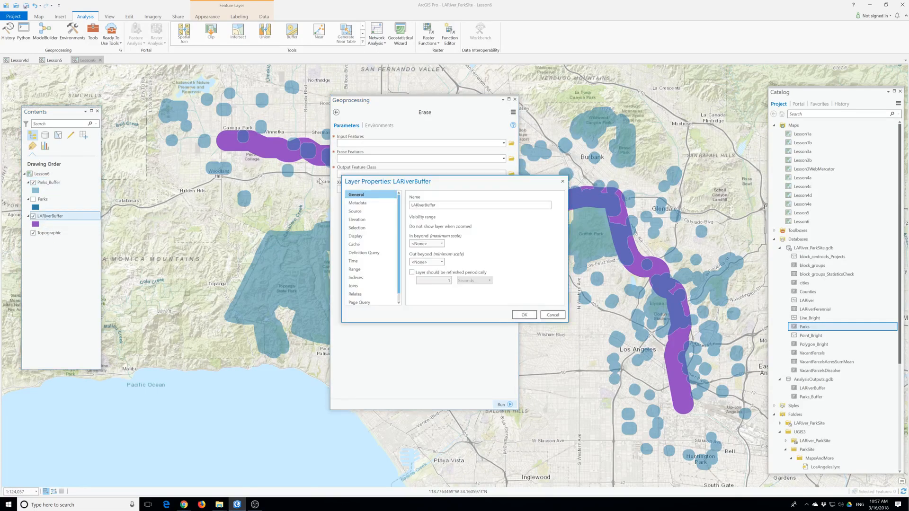
left_click(563, 182)
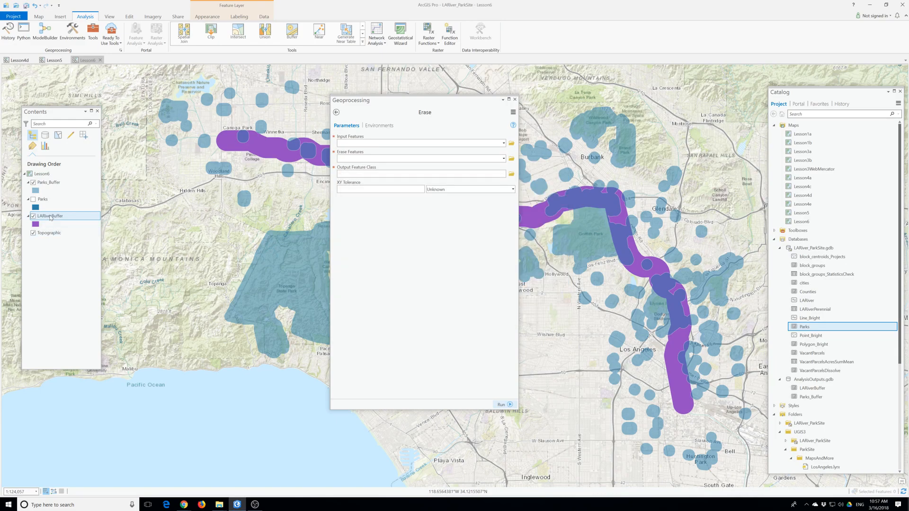
left_click_drag(347, 148, 347, 148)
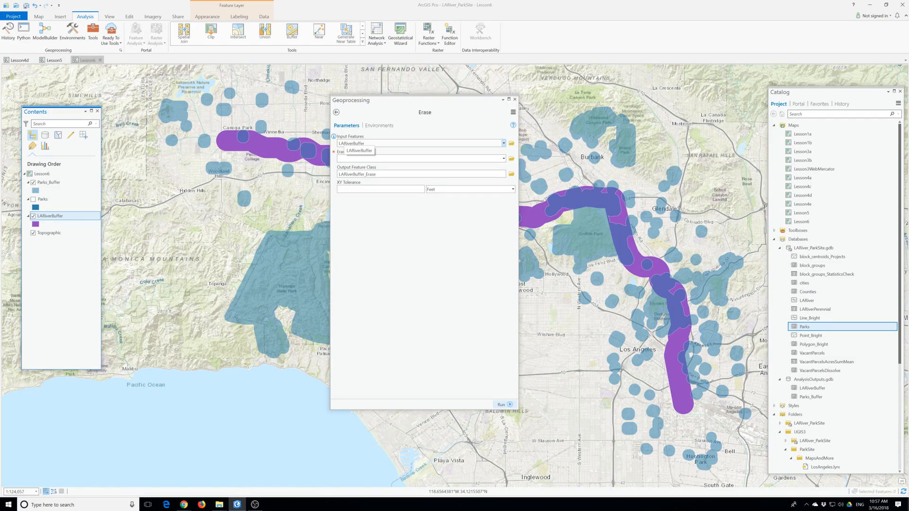
mouse_move(41, 186)
left_mouse_down()
mouse_move(337, 174)
mouse_move(345, 160)
left_mouse_up()
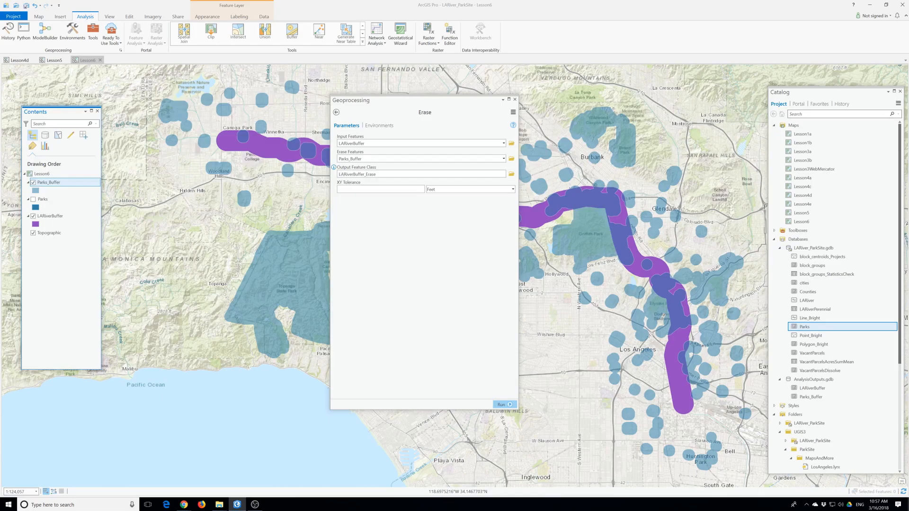
- Name the output feature class ProximityZone in AnalysisOutputs.gdb, run the Erase tool and close it
left_click(482, 175)
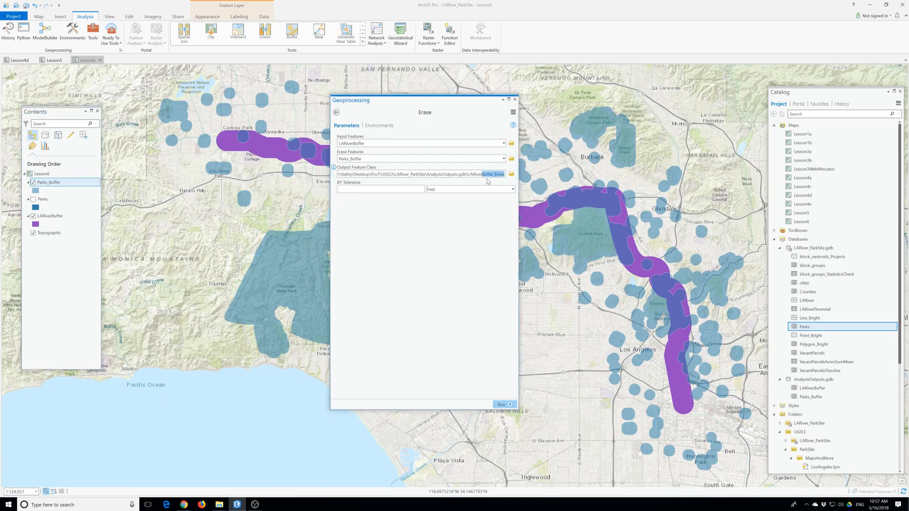
key("BackSpace")
key("BackSpace")
key("BackSpace")
key("BackSpace")
key("BackSpace")
key("BackSpace")
key("BackSpace")
key("BackSpace")
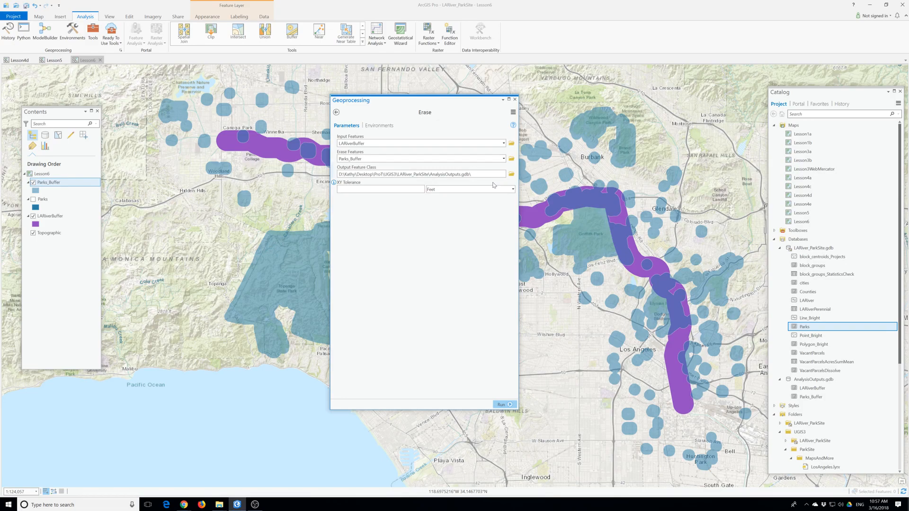
type("ProximityZone")
left_click(502, 404)
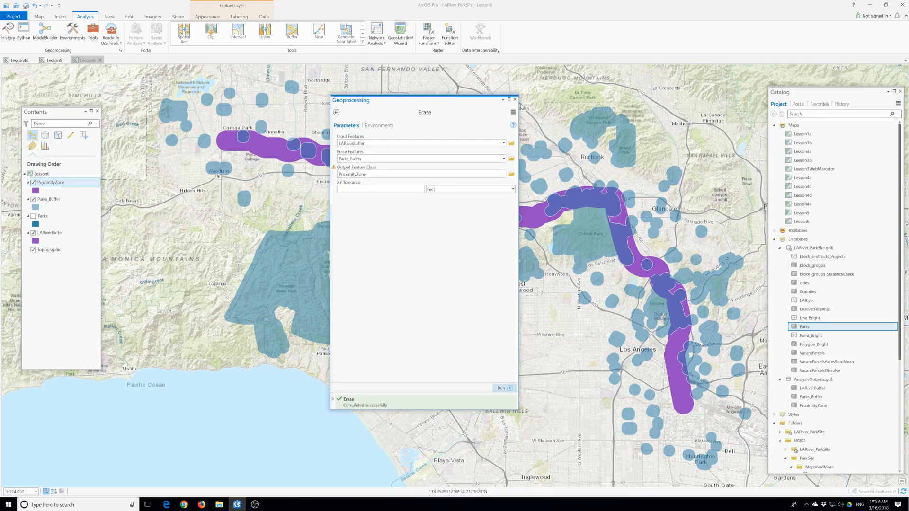
left_click(515, 99)
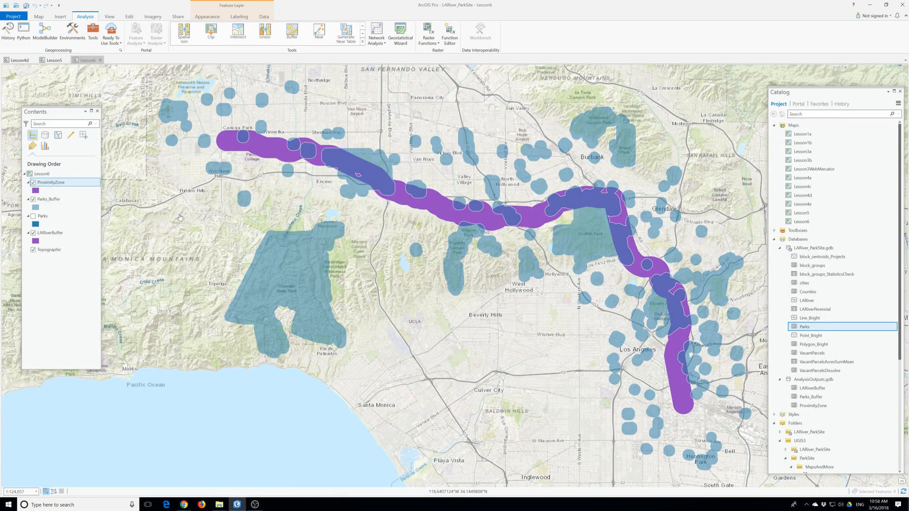
- Hide the Parks_Buffer and LARiverBuffer layers and recolor the ProximityZone layer's symbol blue
left_click(33, 199)
left_click(33, 233)
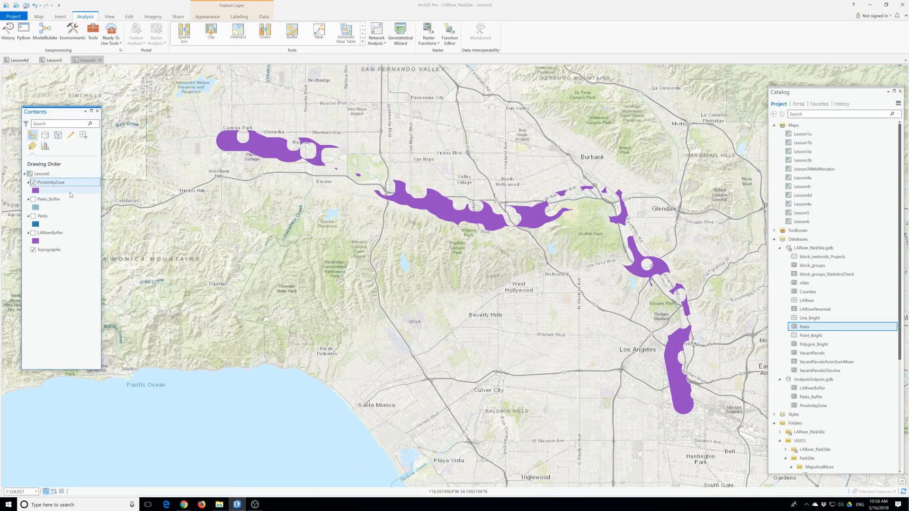
right_click(35, 192)
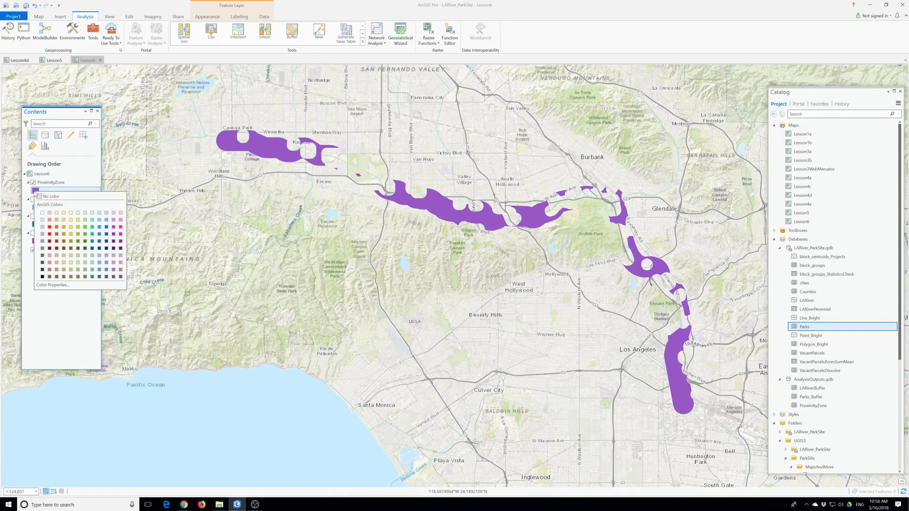
left_click(107, 227)
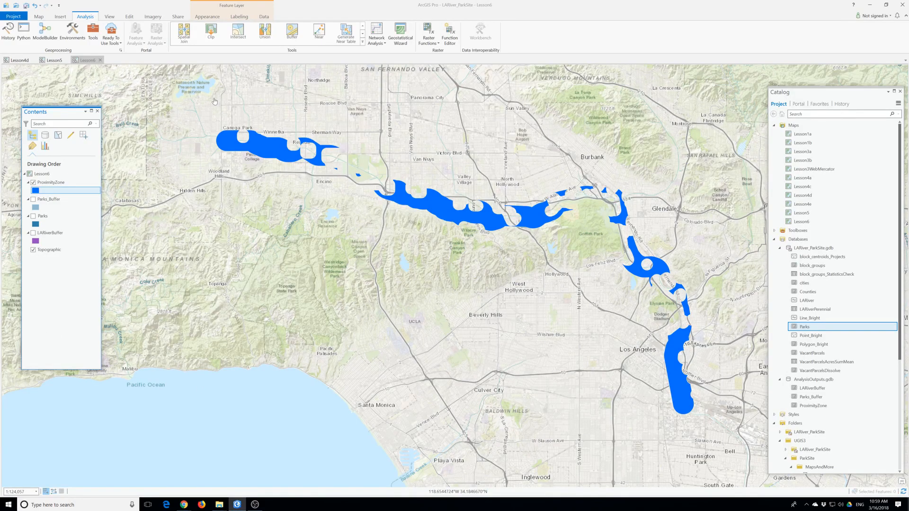
- Set the ProximityZone layer's transparency to 50%
left_click(207, 17)
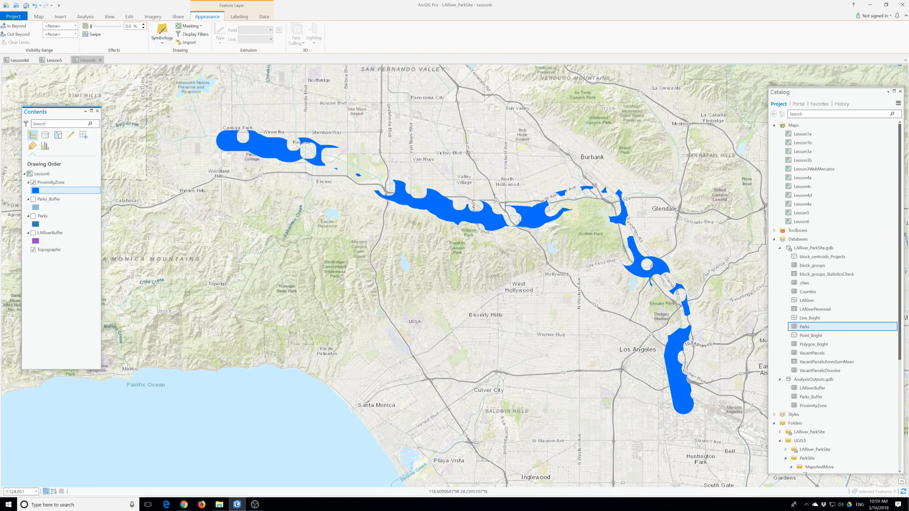
type("50")
key("Return")
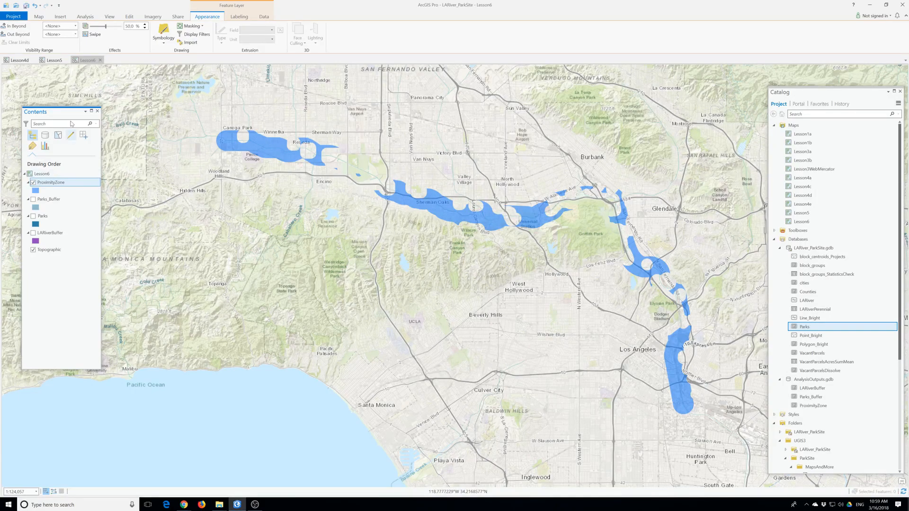
- Examine how ProximityZone relates to existing parks by toggling the Parks layer's visibility, leaving Parks hidden
scroll(469, 223, "up", 2)
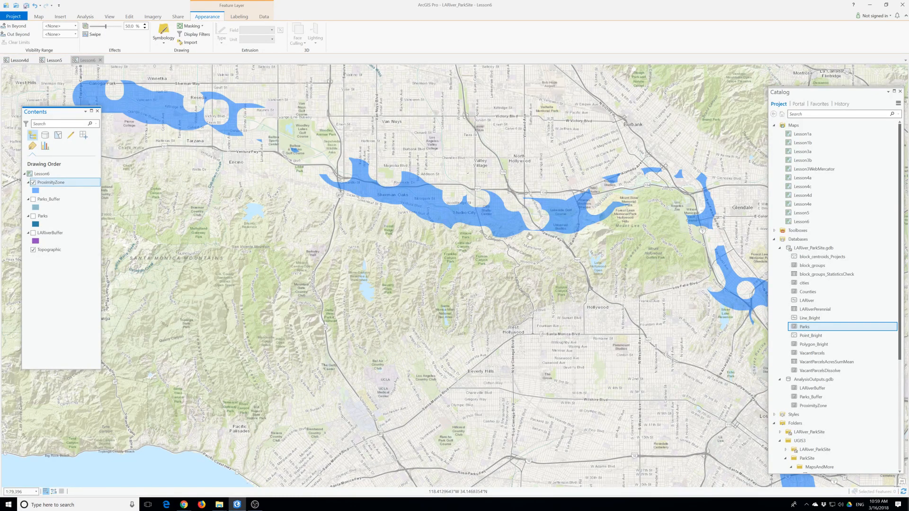
left_click_drag(744, 289, 669, 285)
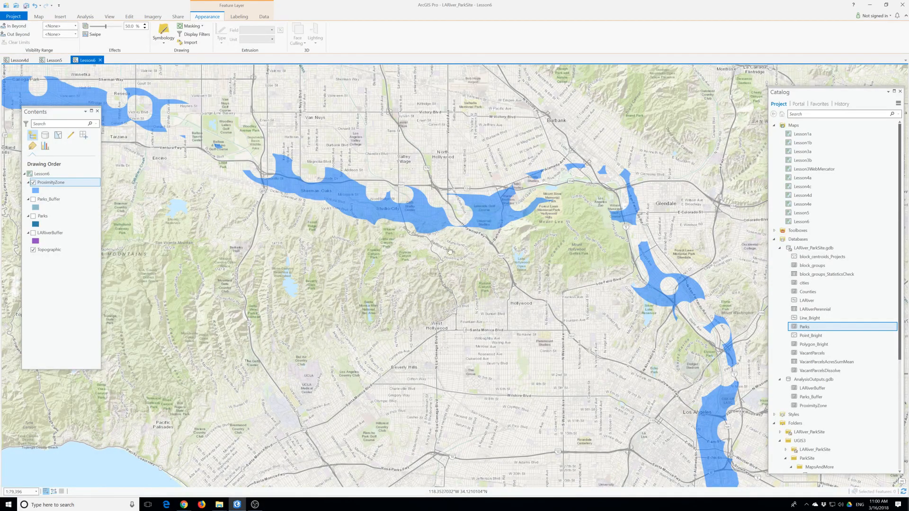
left_click(33, 216)
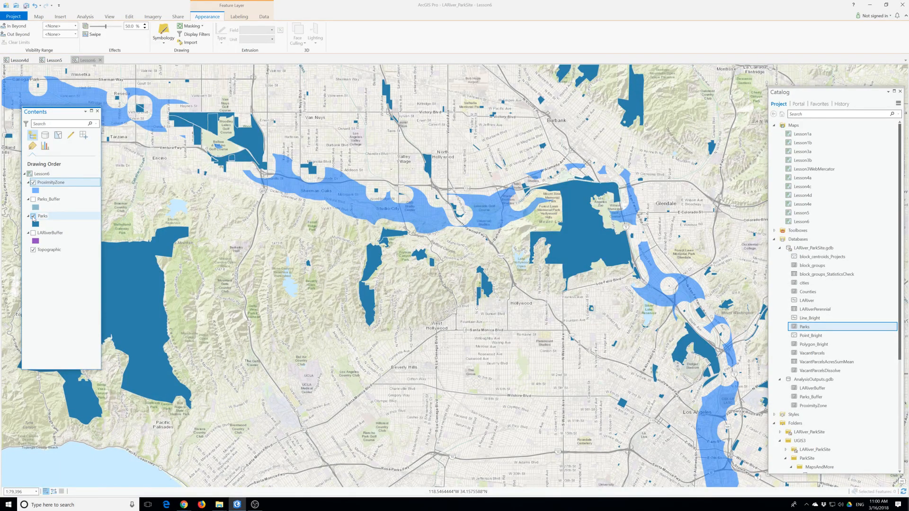
left_click(33, 217)
left_click(33, 217)
left_click(33, 216)
left_click(33, 216)
left_click(33, 216)
left_click(33, 216)
left_click(33, 216)
left_click(33, 216)
left_click(33, 217)
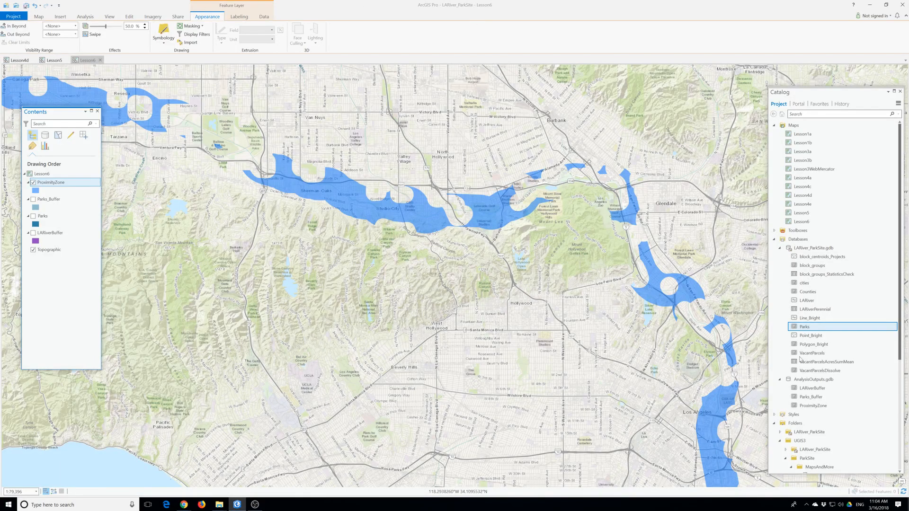
- Add block_groups from LARiver_ParkSite.gdb to the map and place it directly beneath ProximityZone in the drawing order
mouse_move(800, 267)
left_mouse_down()
mouse_move(163, 173)
mouse_move(38, 179)
left_mouse_up()
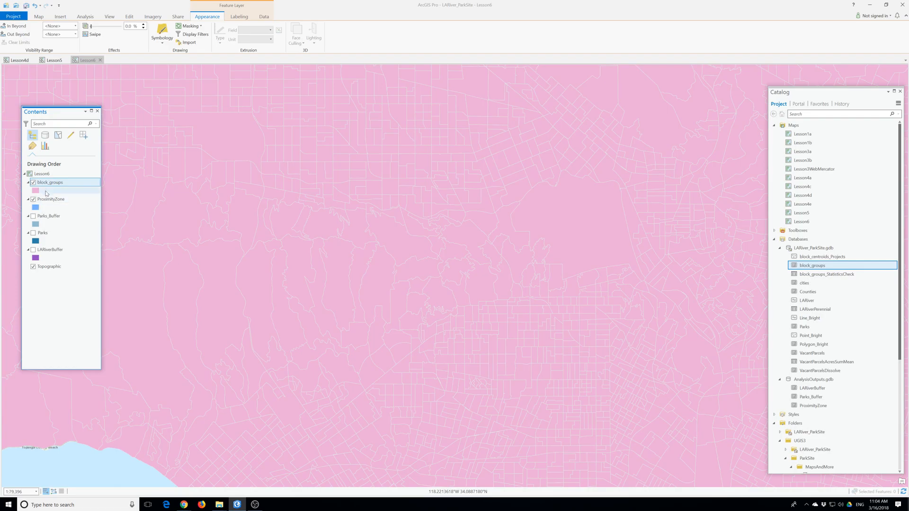
left_click_drag(49, 185, 55, 212)
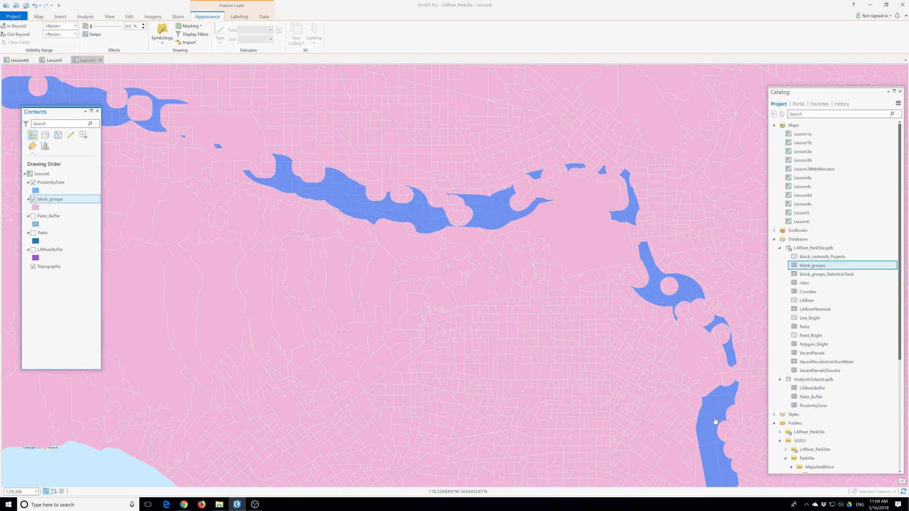
scroll(701, 414, "down", 3)
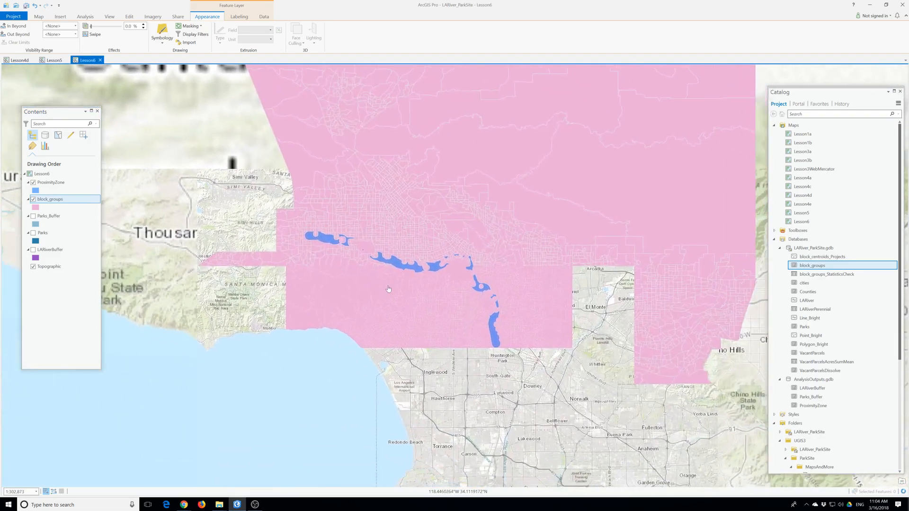
scroll(494, 345, "down", 3)
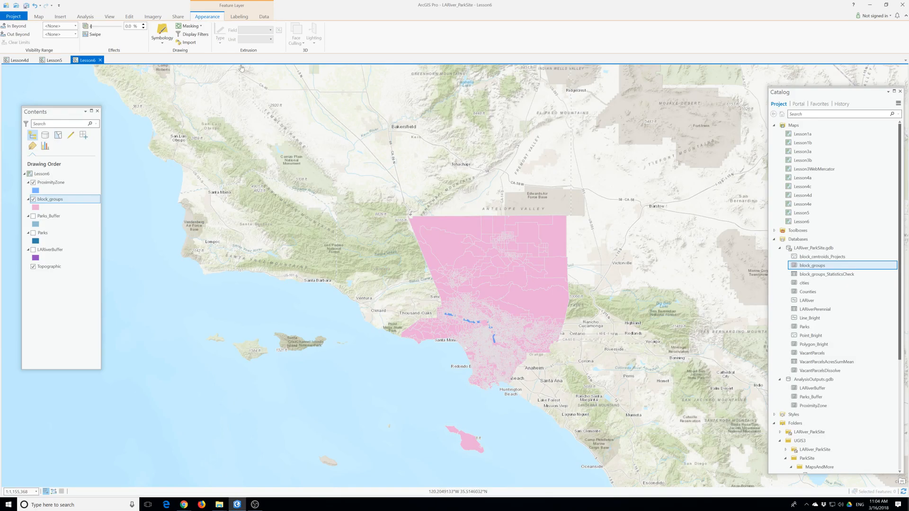
- Search the geoprocessing tools for "identity" and open the Identity tool
left_click(85, 16)
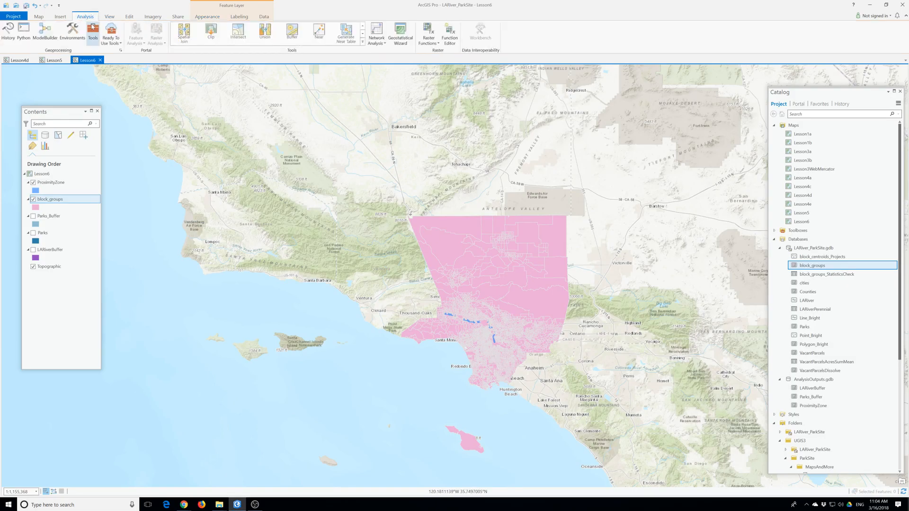
left_click(92, 32)
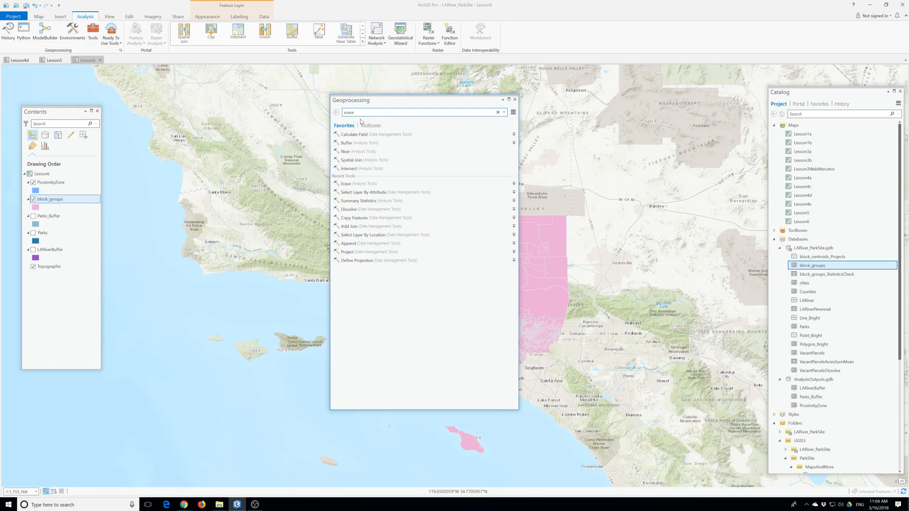
left_click(361, 113)
key("BackSpace")
key("BackSpace")
key("BackSpace")
type("identity")
left_click(351, 130)
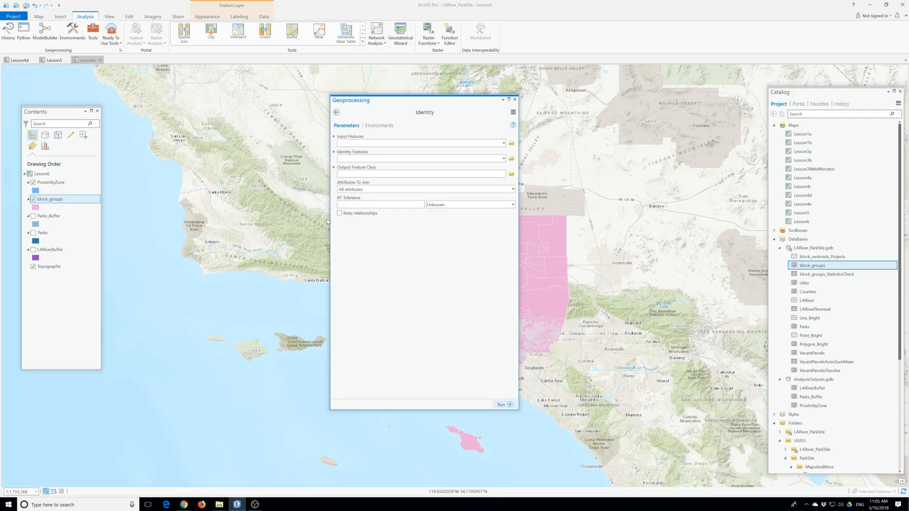
- Set ProximityZone as the Identity tool's input features and block_groups as the identity features
left_click(50, 184)
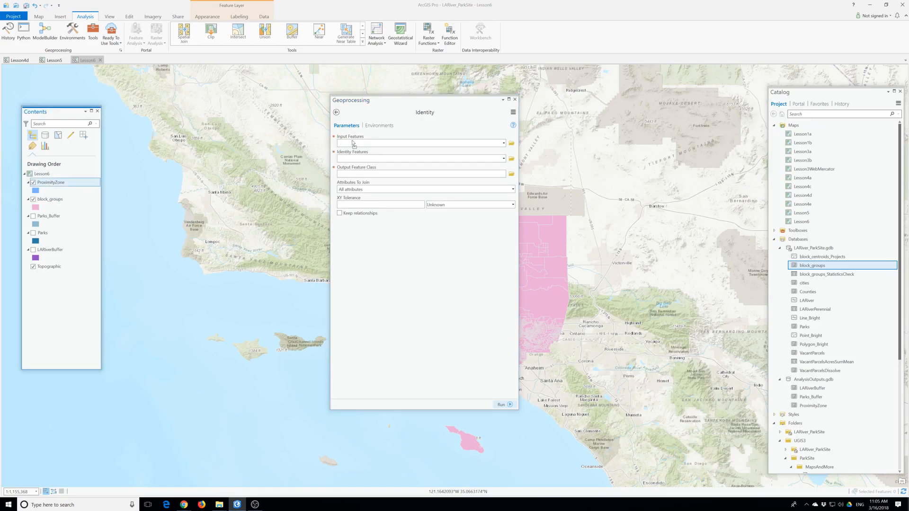
left_click_drag(50, 183, 353, 143)
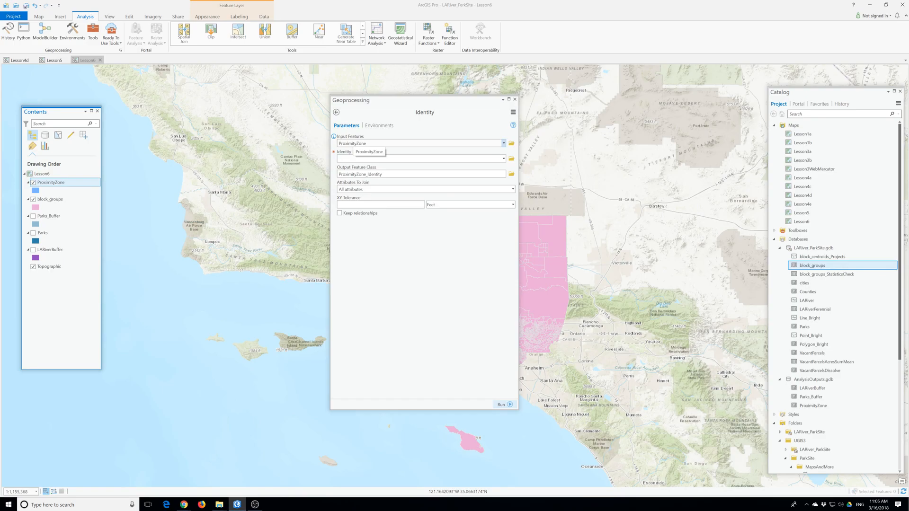
left_click_drag(49, 199, 354, 161)
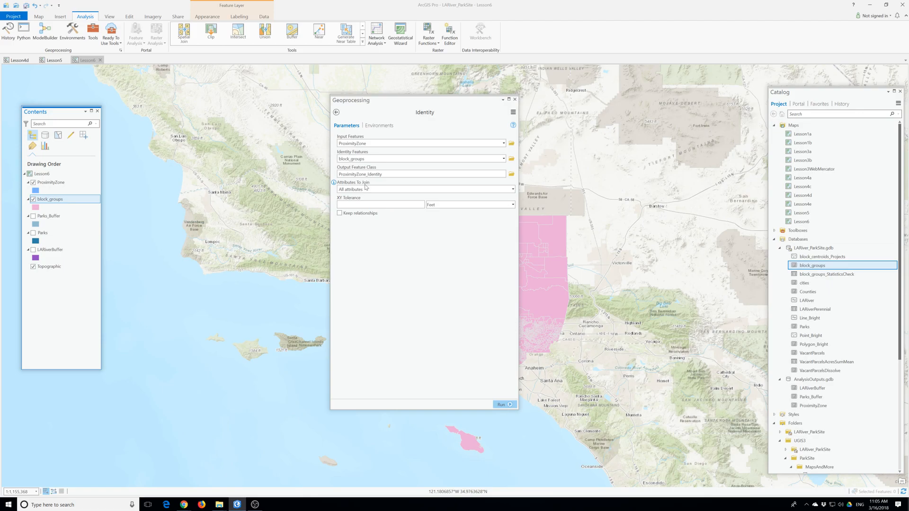
- Name the output feature class ProximityZone_demographics in AnalysisOutputs.gdb, run the Identity tool and close it
left_click(398, 174)
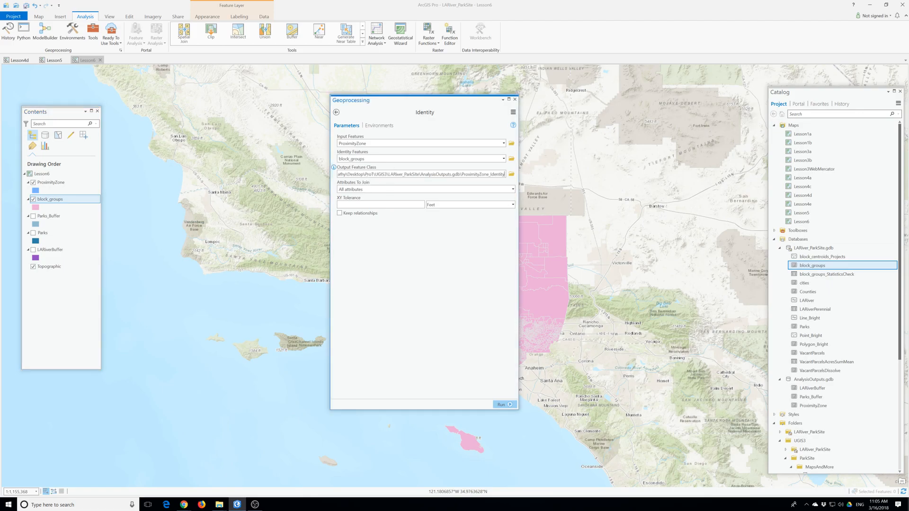
key("BackSpace")
key("BackSpace")
key("BackSpace")
key("BackSpace")
key("BackSpace")
key("BackSpace")
key("BackSpace")
key("BackSpace")
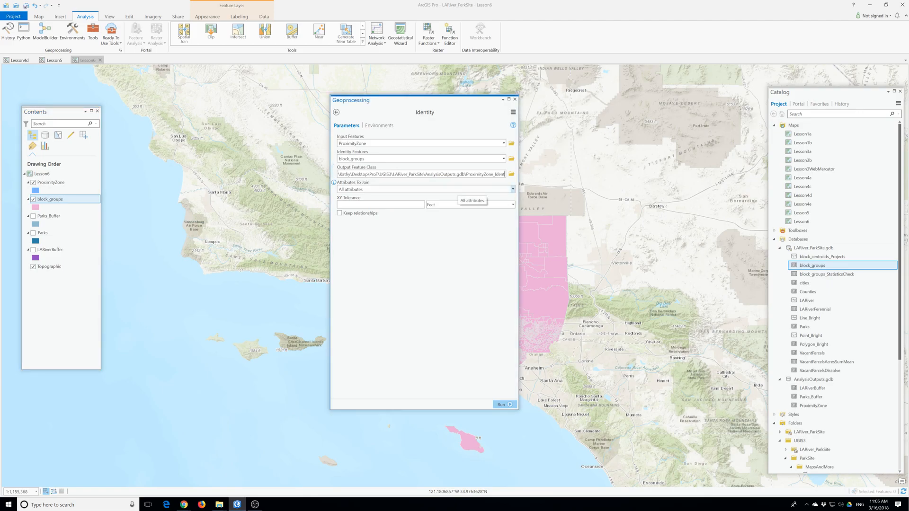
type("demographics")
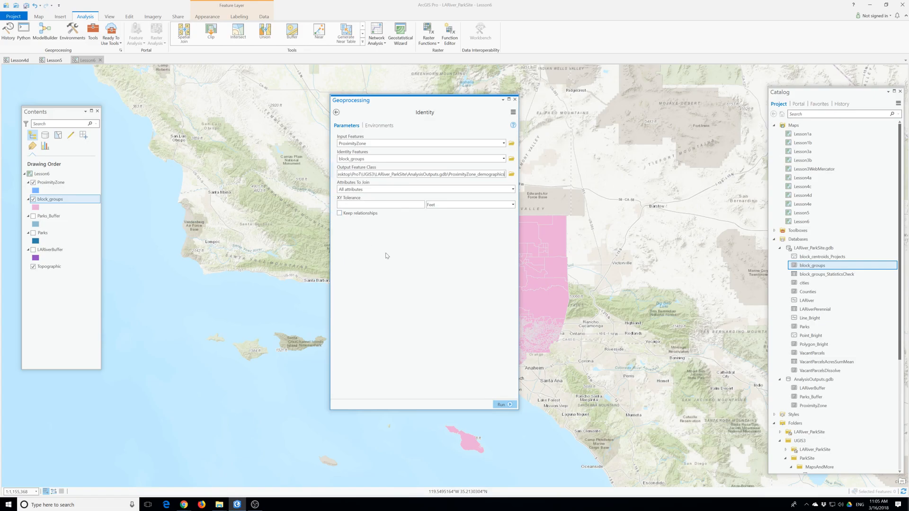
left_click(501, 405)
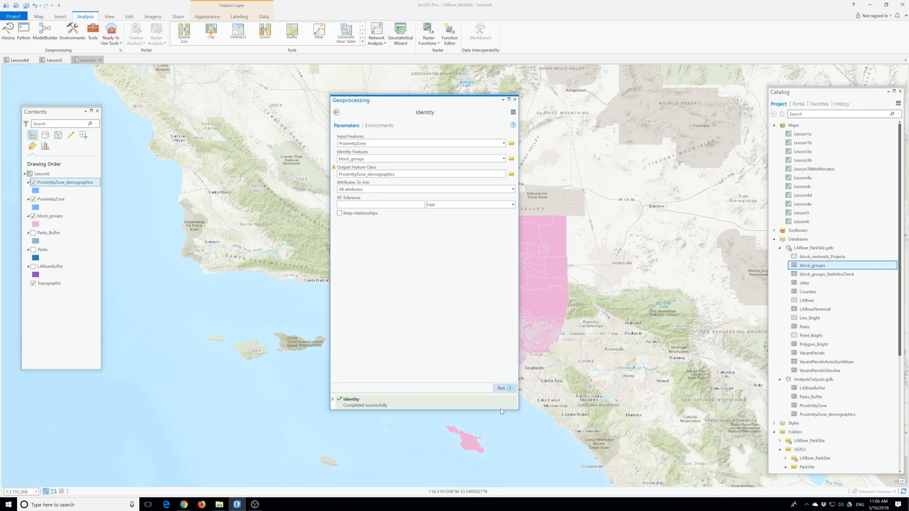
left_click_drag(512, 99, 513, 100)
left_click(513, 101)
- Hide the ProximityZone and block_groups layers and zoom to the ProximityZone_demographics layer
left_click(34, 200)
left_click(33, 216)
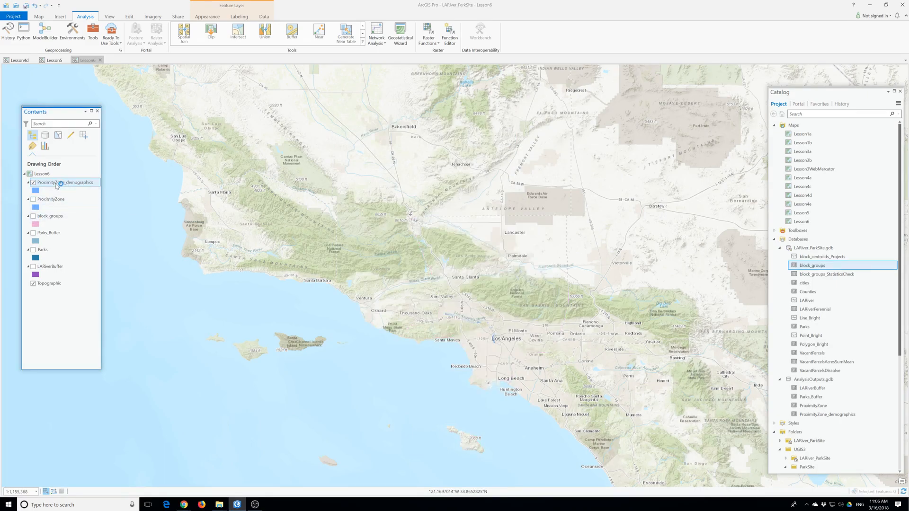
right_click(56, 183)
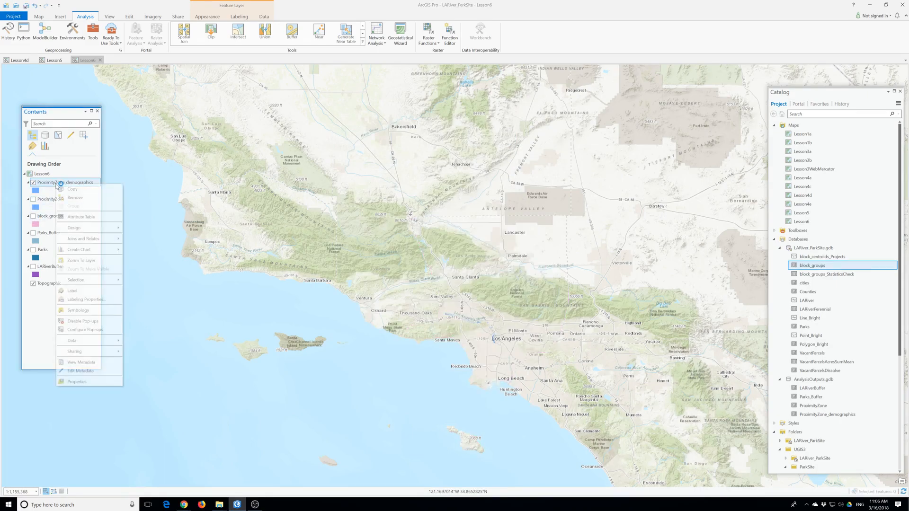
left_click(79, 261)
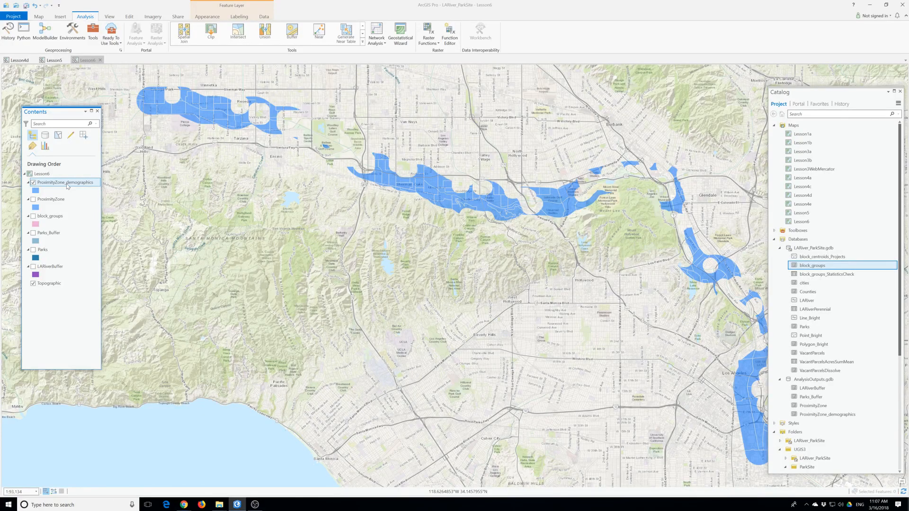
- Show the ProximityZone layer and open the attribute tables of ProximityZone and ProximityZone_demographics to compare their fields
left_click(33, 199)
right_click(44, 199)
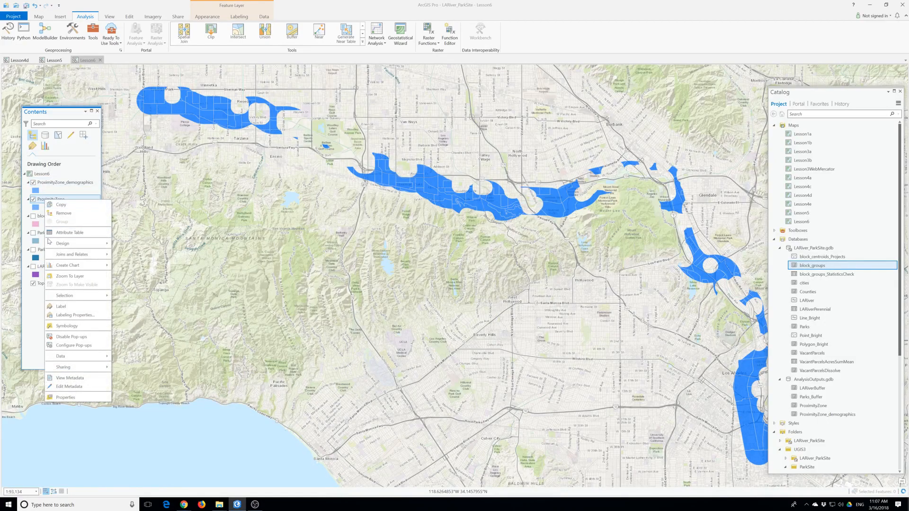
left_click(70, 232)
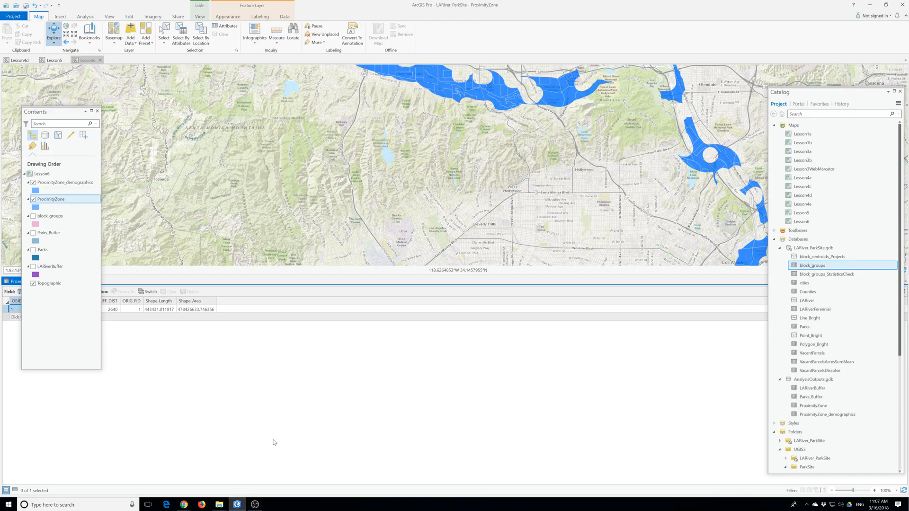
left_click_drag(57, 112, 109, 13)
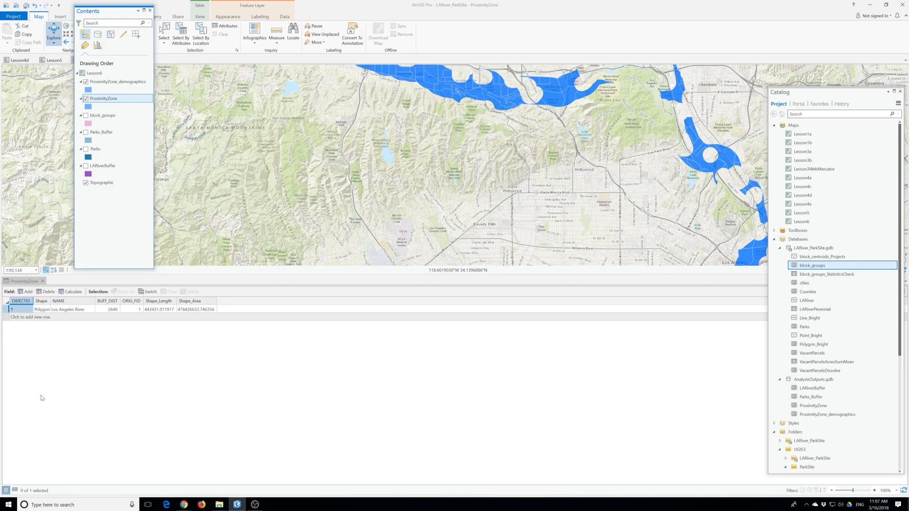
right_click(97, 82)
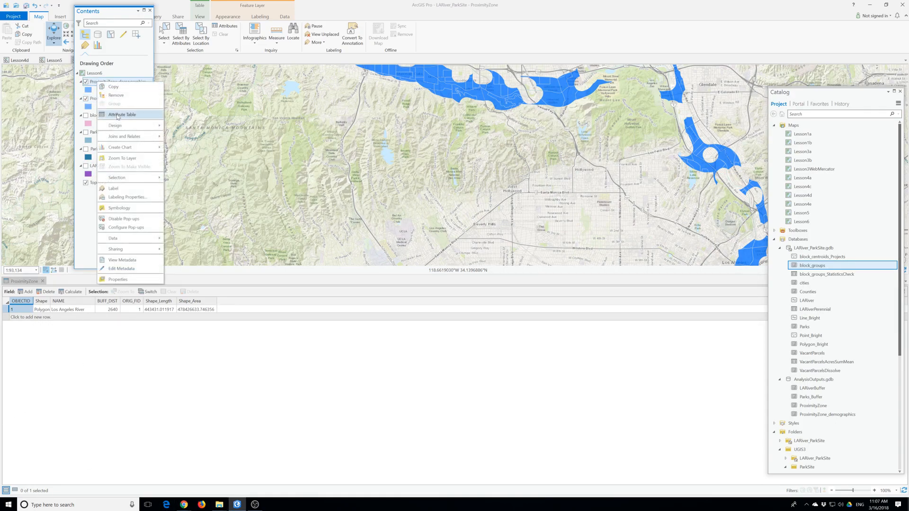
left_click(121, 114)
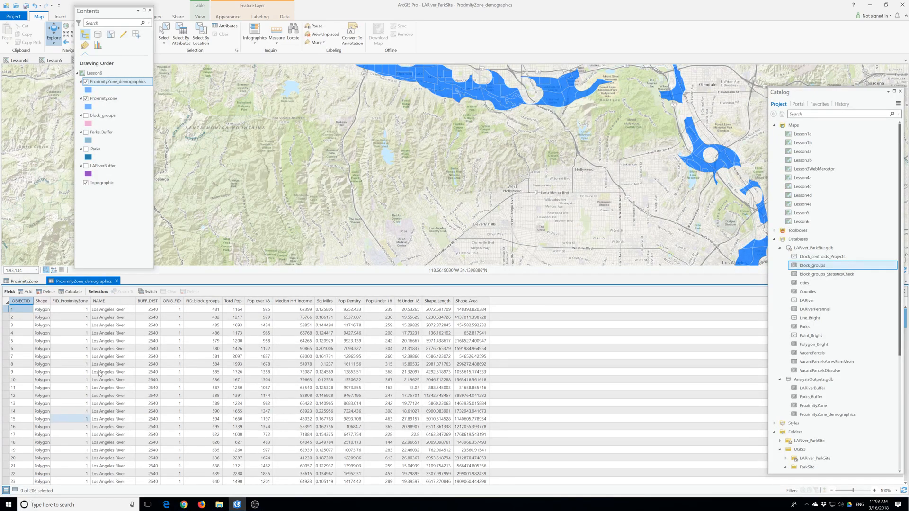
- Open the block_groups attribute table and dock the ProximityZone_demographics table below it for comparison
right_click(103, 116)
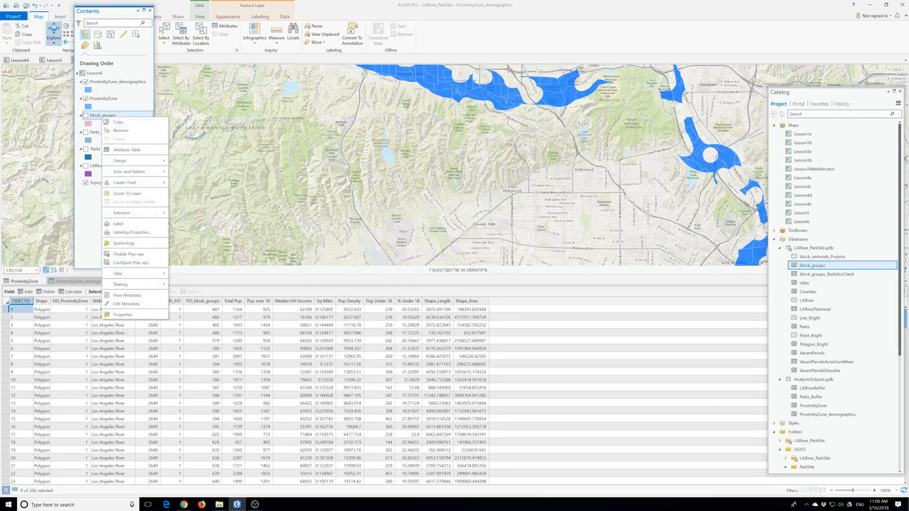
left_click(128, 151)
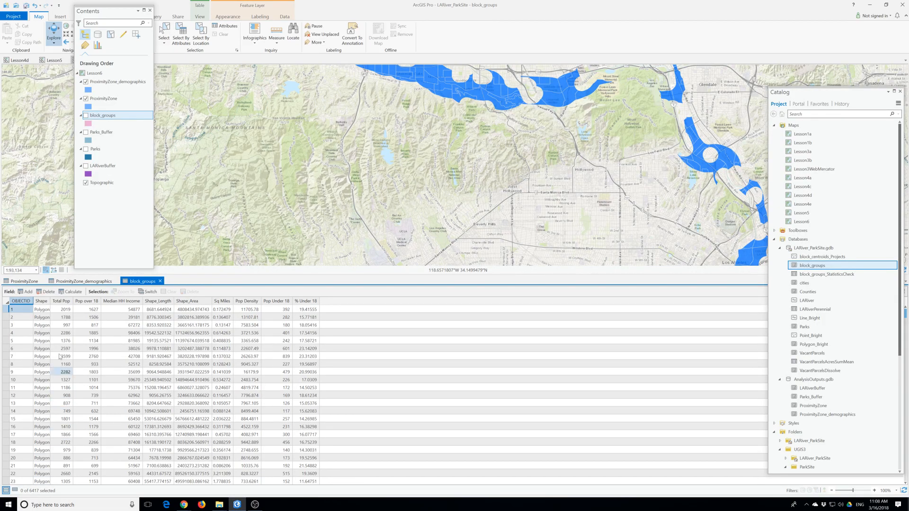
left_click(75, 283)
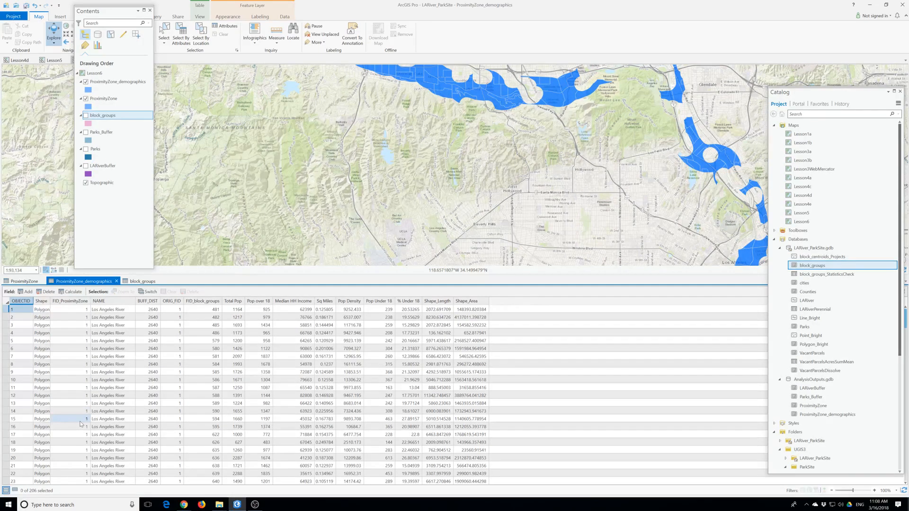
left_click_drag(88, 282, 455, 403)
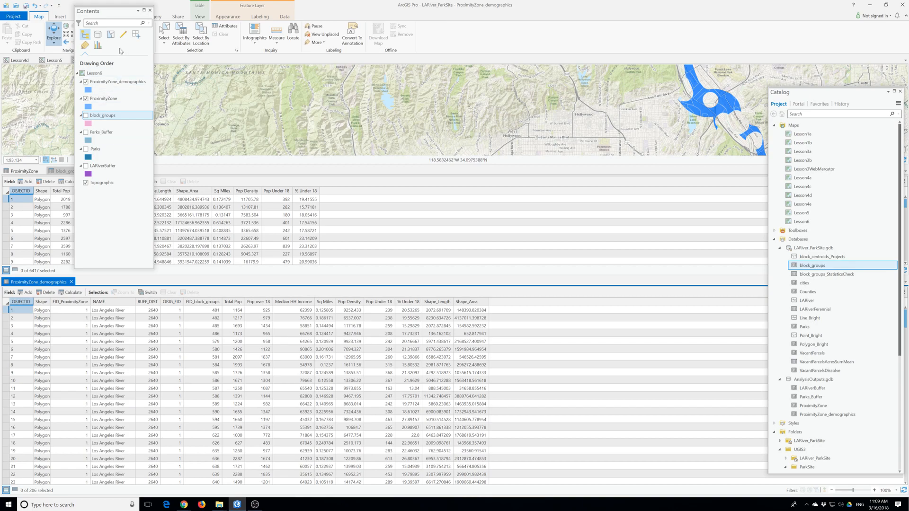
- Move the Contents pane clear of the attribute tables, enlarge the block_groups table and give the map view more height
left_click_drag(107, 14, 66, 224)
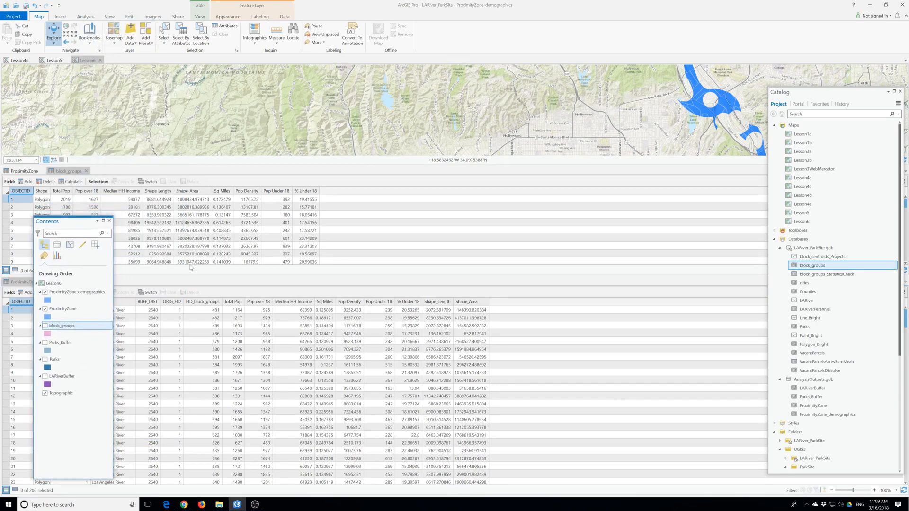
left_click_drag(239, 277, 247, 355)
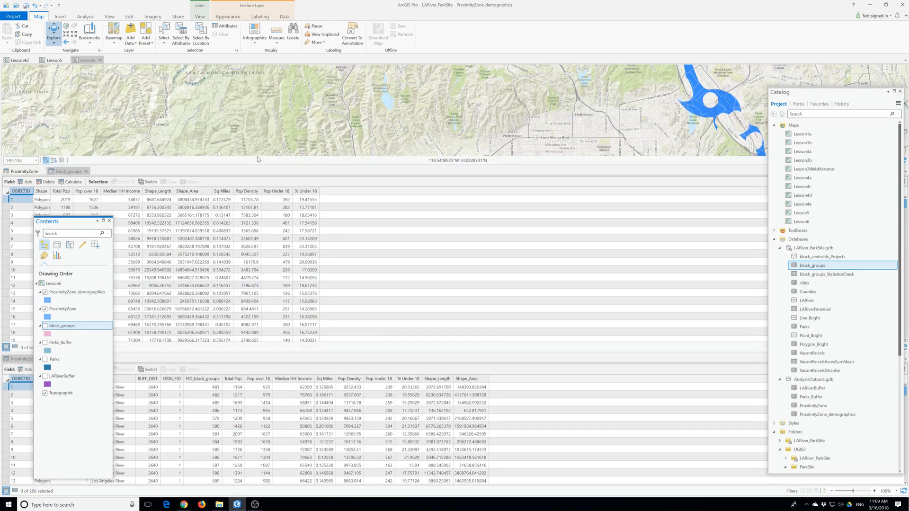
left_click_drag(268, 166, 163, 248)
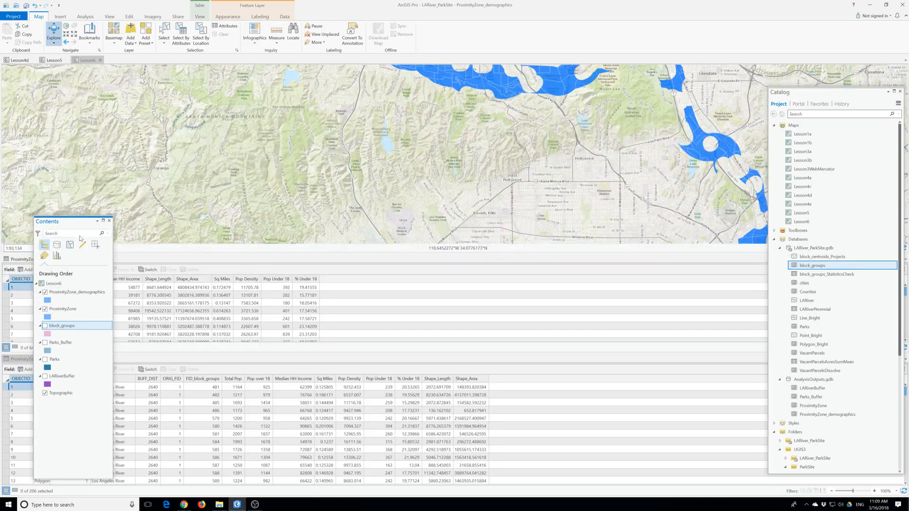
- Move the Contents pane off the map scale control and set the map scale to 1:24,000
left_click(27, 250)
left_click_drag(53, 224, 144, 115)
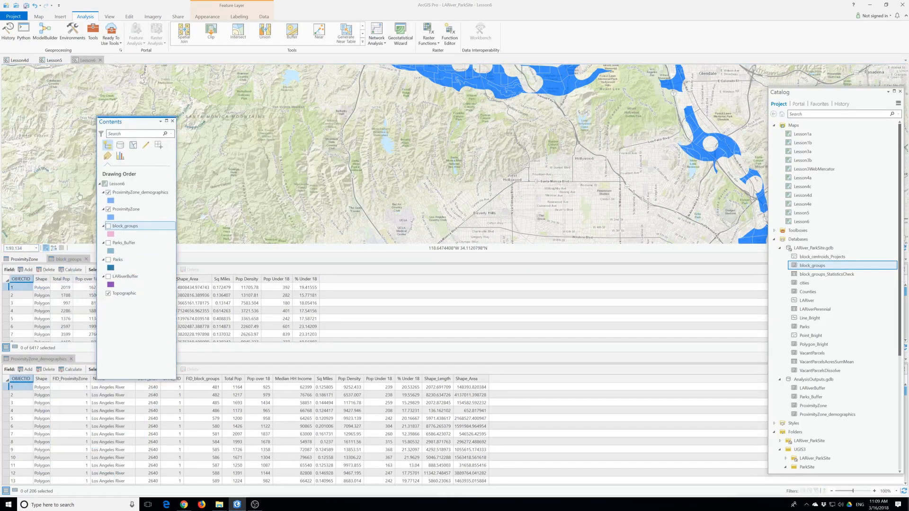
left_click(35, 248)
left_click(15, 283)
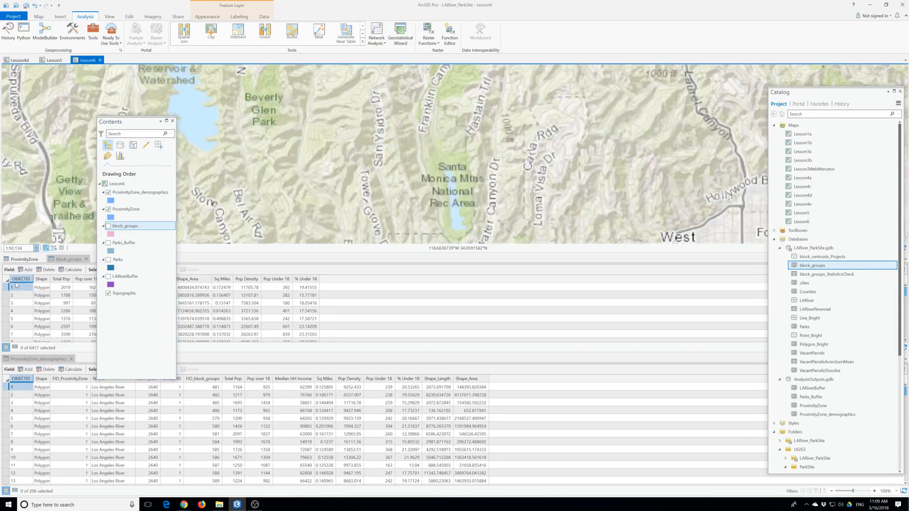
- Locate the part of the proximity zone around Studio City and display it at a map scale of 1:24,000
scroll(414, 172, "down", 10)
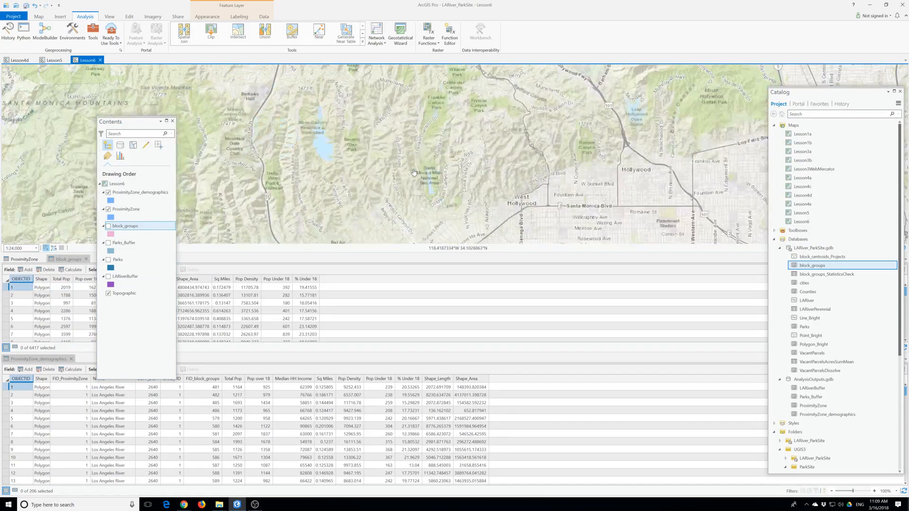
scroll(414, 172, "down", 4)
left_click_drag(438, 129, 425, 155)
scroll(441, 220, "up", 9)
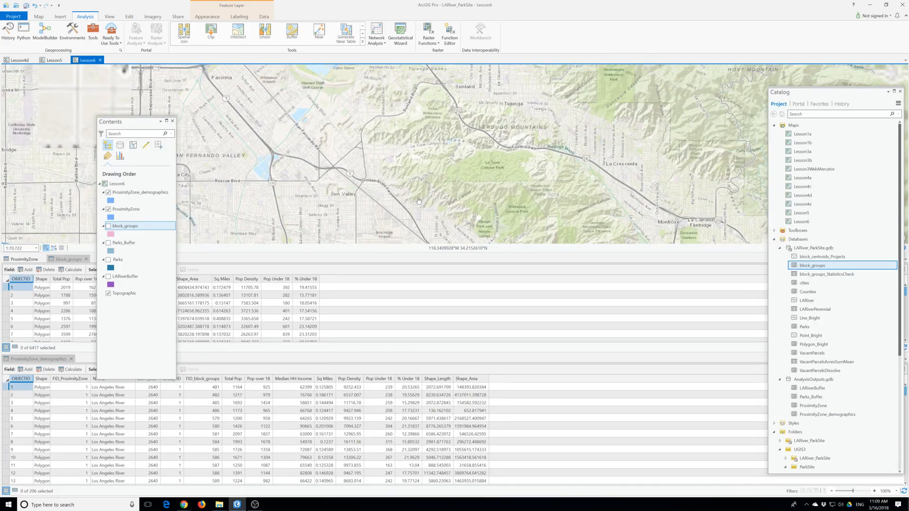
left_click_drag(406, 195, 480, 130)
left_click_drag(366, 235, 418, 180)
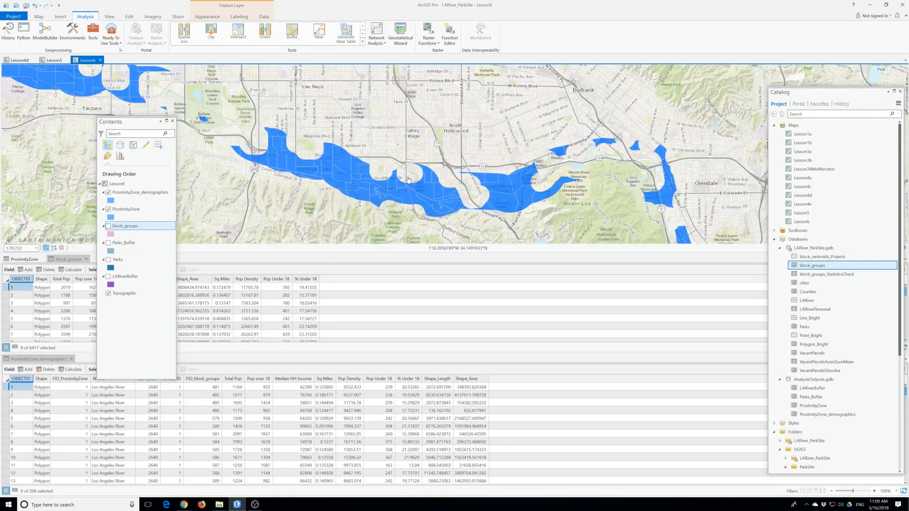
scroll(408, 179, "up", 2)
scroll(405, 181, "up", 2)
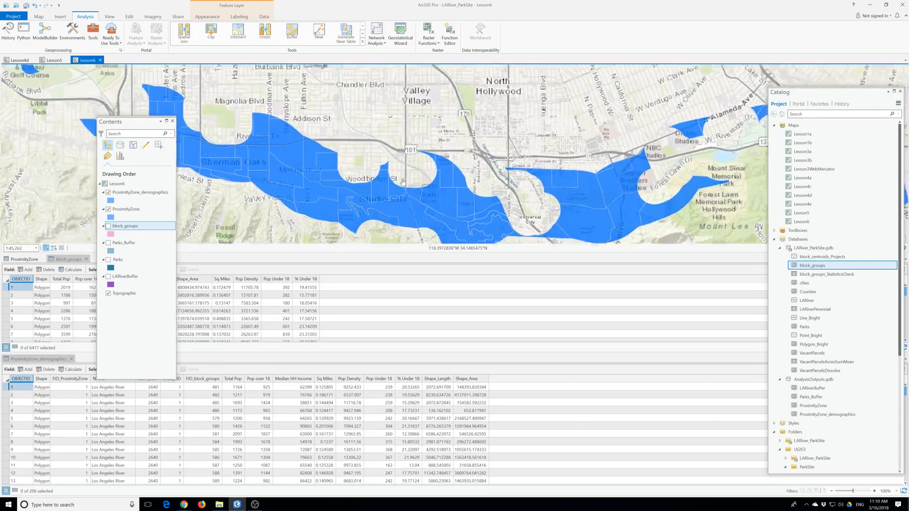
scroll(402, 182, "down", 2)
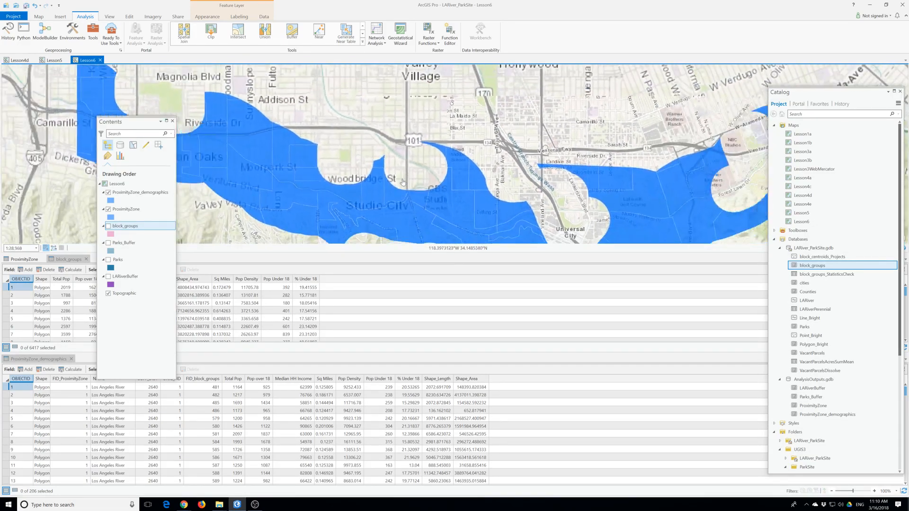
left_click(35, 248)
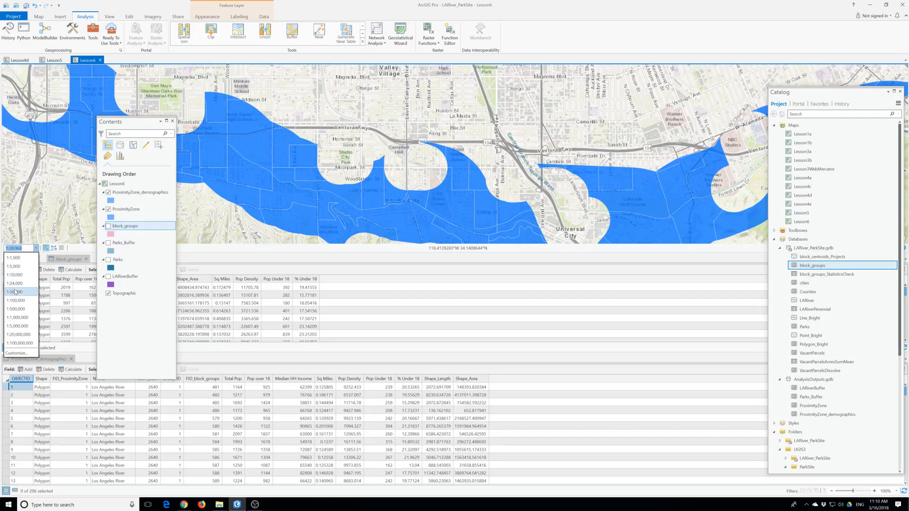
left_click(25, 284)
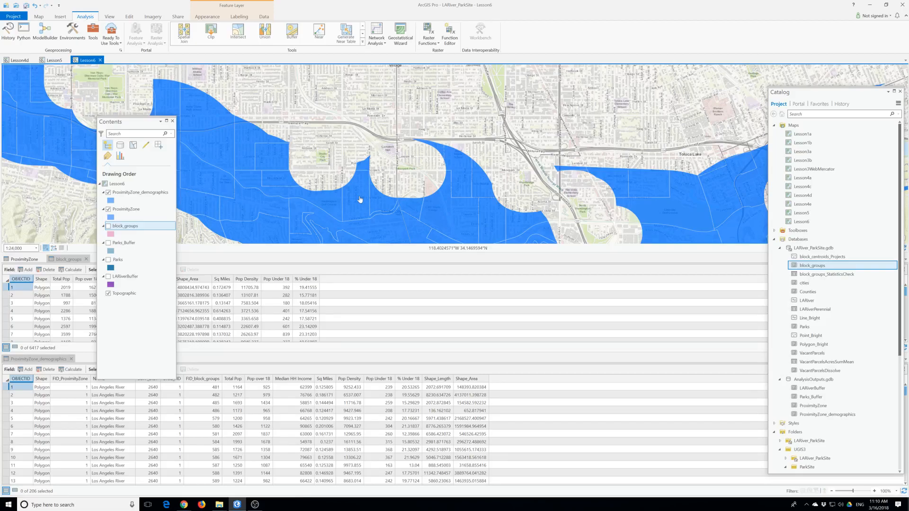
left_click_drag(367, 215, 473, 144)
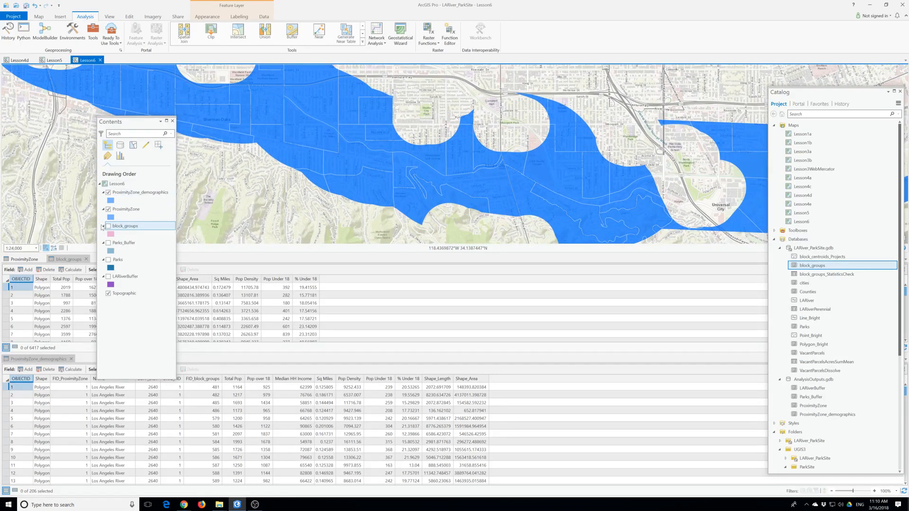
- Change the fill color of the ProximityZone_demographics layer to pink, apply it and leave the symbology settings
left_click(110, 202)
left_click(167, 191)
left_click(168, 191)
left_click(168, 191)
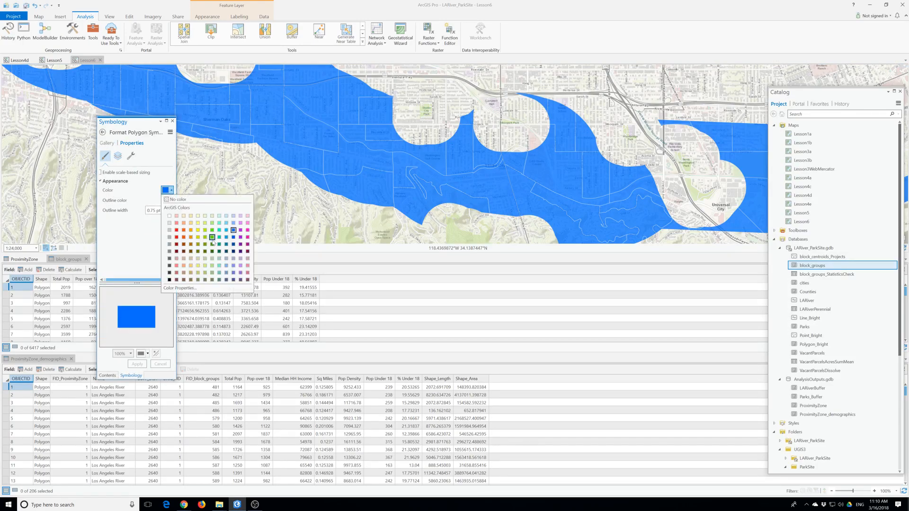
left_click(241, 223)
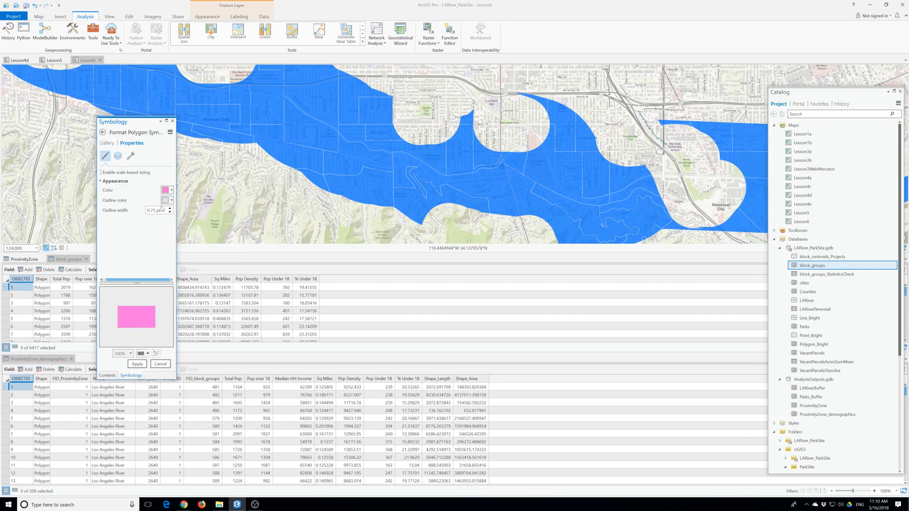
left_click(131, 365)
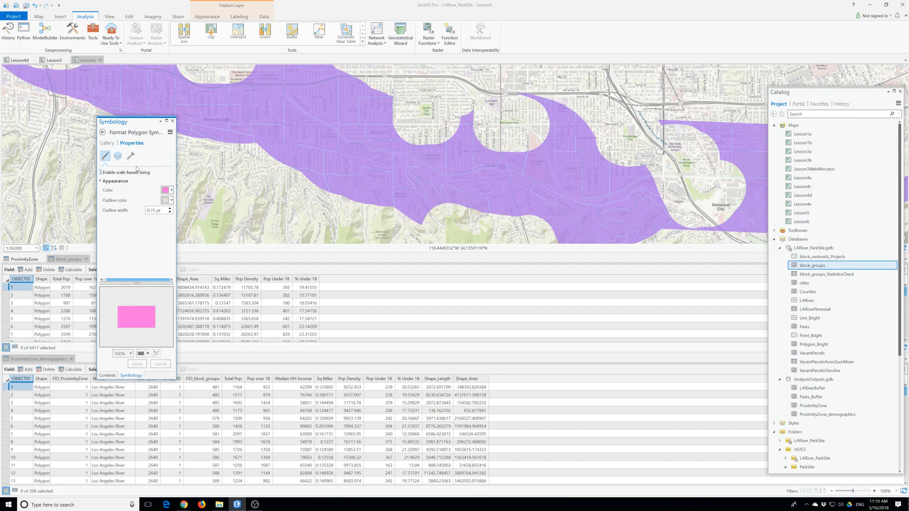
left_click(102, 132)
left_click(172, 120)
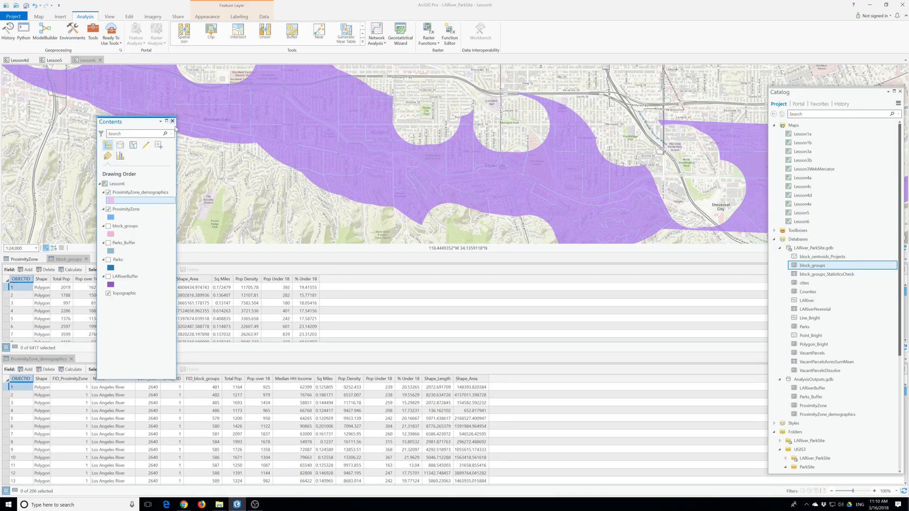
- Show the ProximityZone_demographics appearance settings and examine the layer's block group boundaries from Reseda to Studio City
left_click_drag(135, 122, 68, 89)
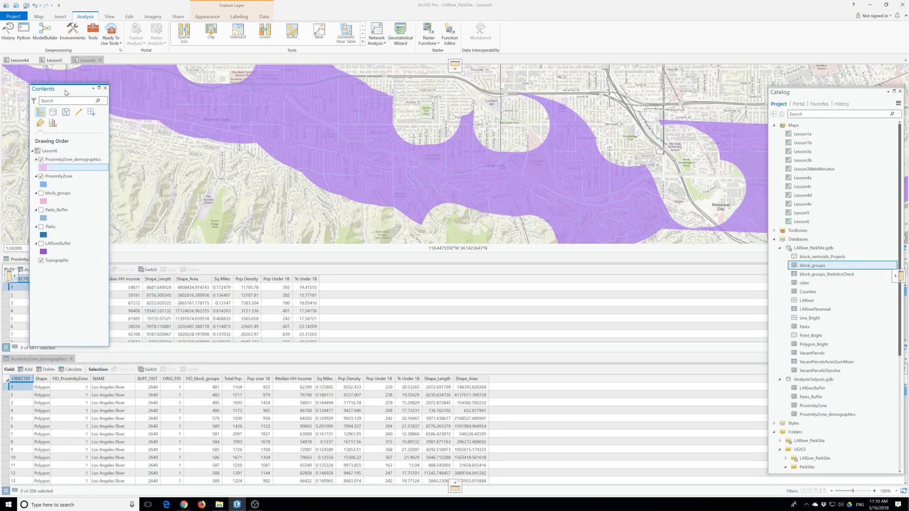
left_click(207, 17)
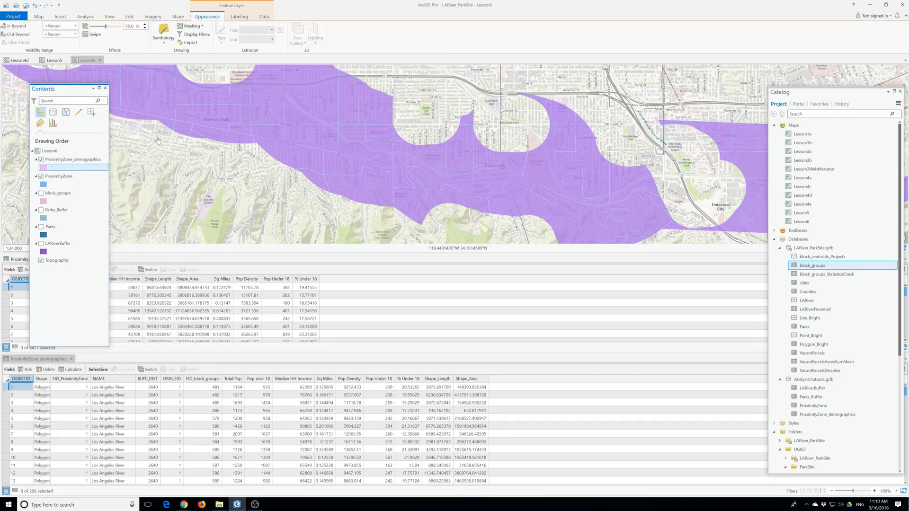
scroll(295, 172, "down", 3)
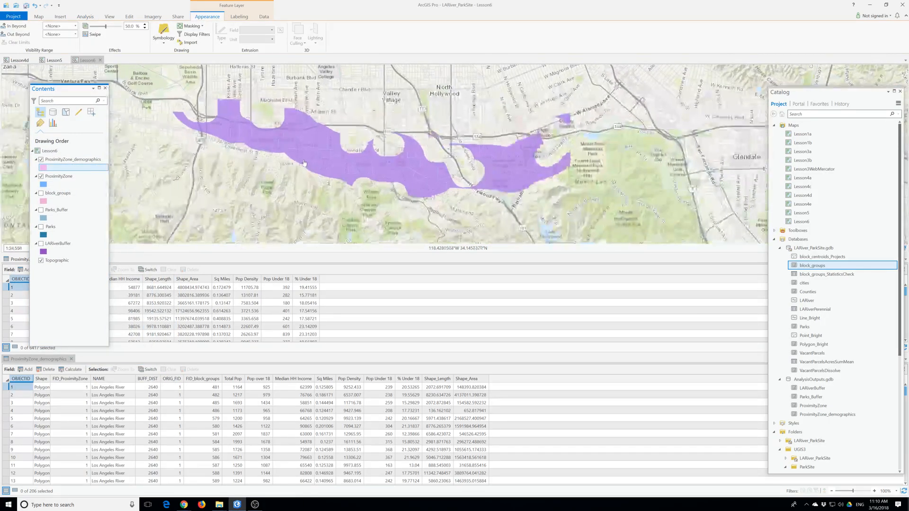
left_click_drag(318, 157, 435, 205)
left_click_drag(290, 162, 380, 178)
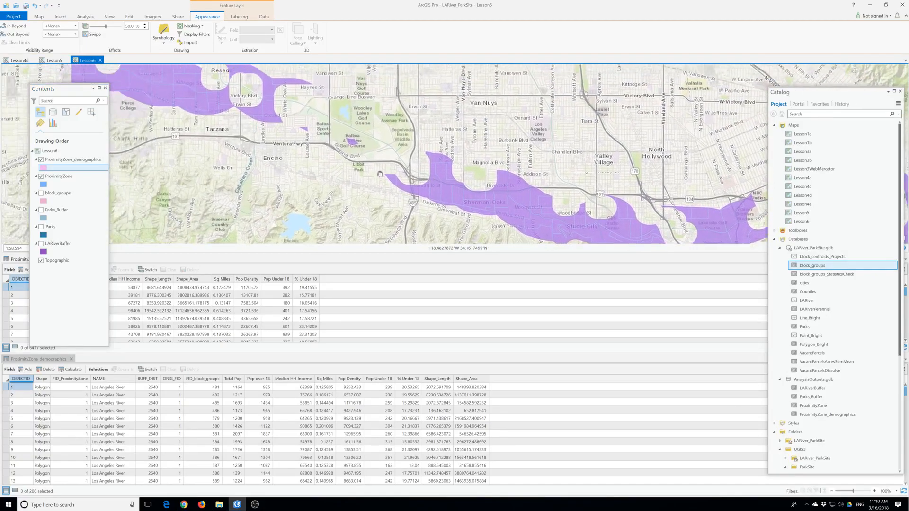
left_click_drag(323, 163, 371, 195)
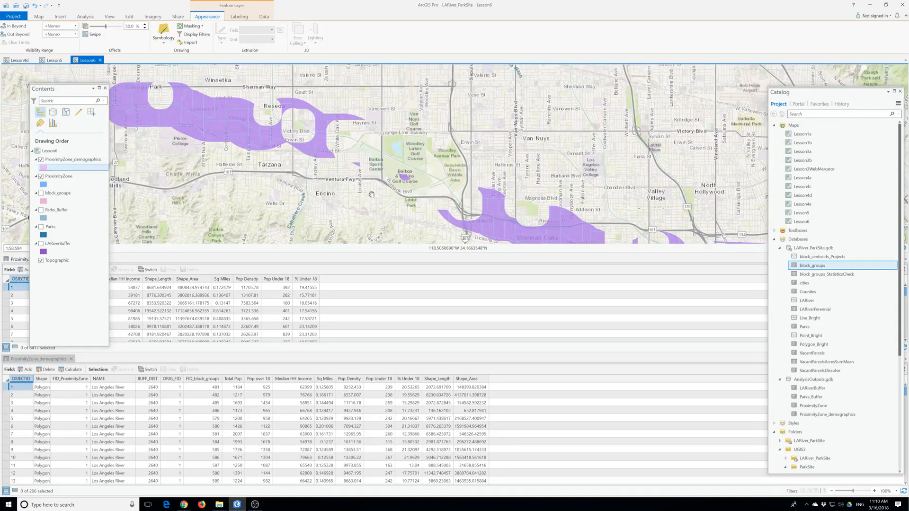
scroll(362, 188, "up", 2)
scroll(481, 189, "up", 4)
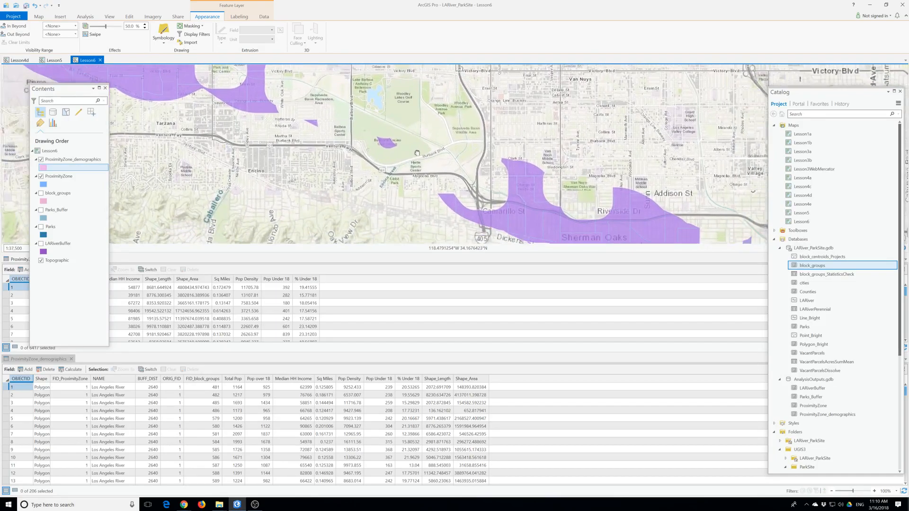
scroll(483, 189, "up", 2)
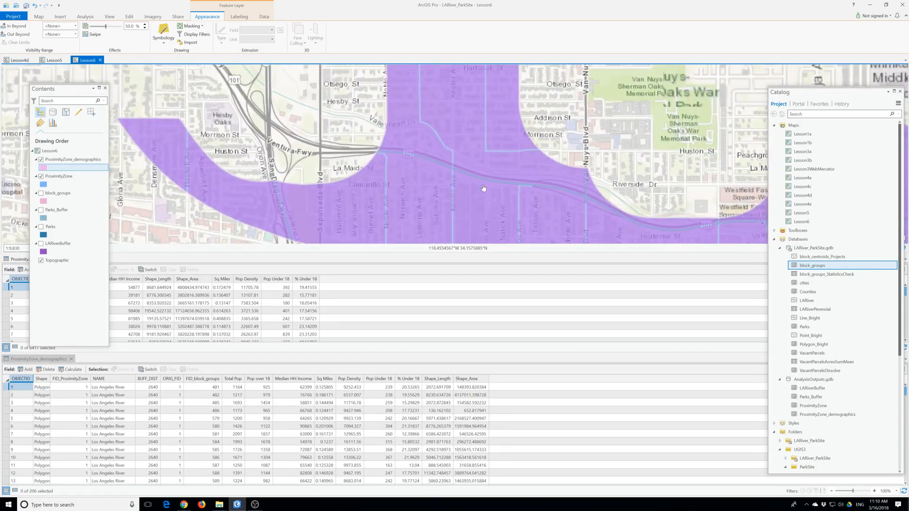
left_click_drag(484, 194, 382, 93)
left_click_drag(524, 183, 395, 126)
left_click_drag(561, 183, 408, 124)
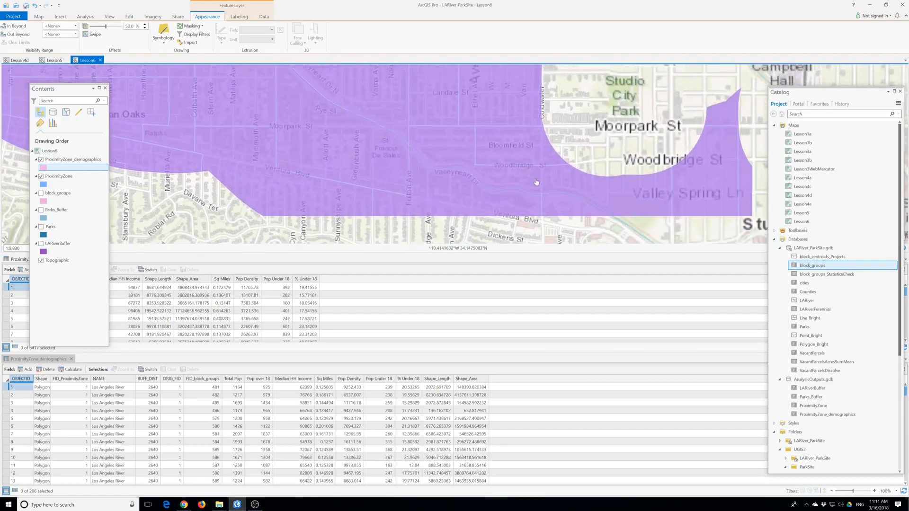
left_click_drag(535, 183, 472, 142)
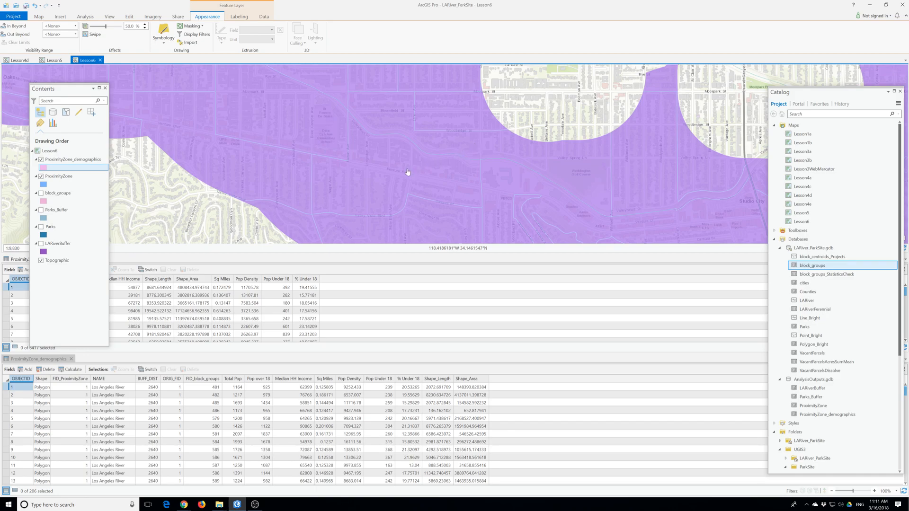
- Show the block_groups layer and select individual block group polygons inside the proximity zone near Studio City
left_click(41, 194)
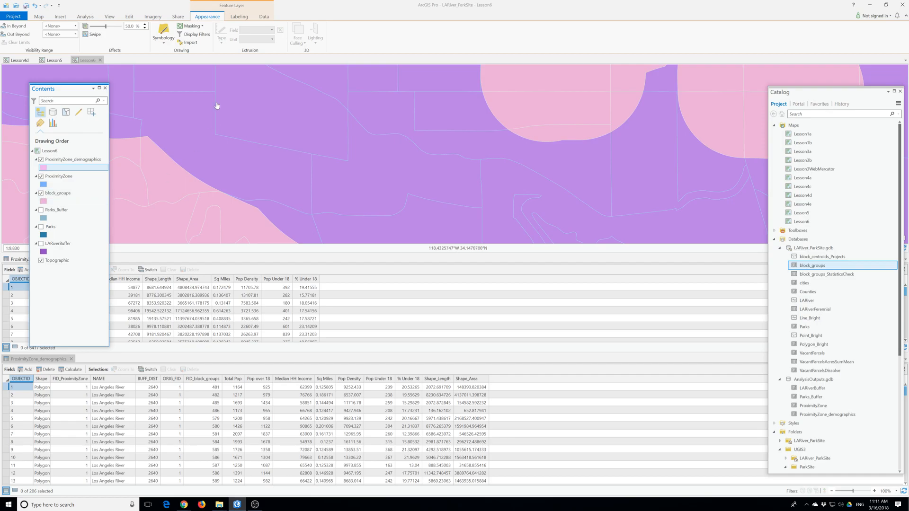
double_click(37, 18)
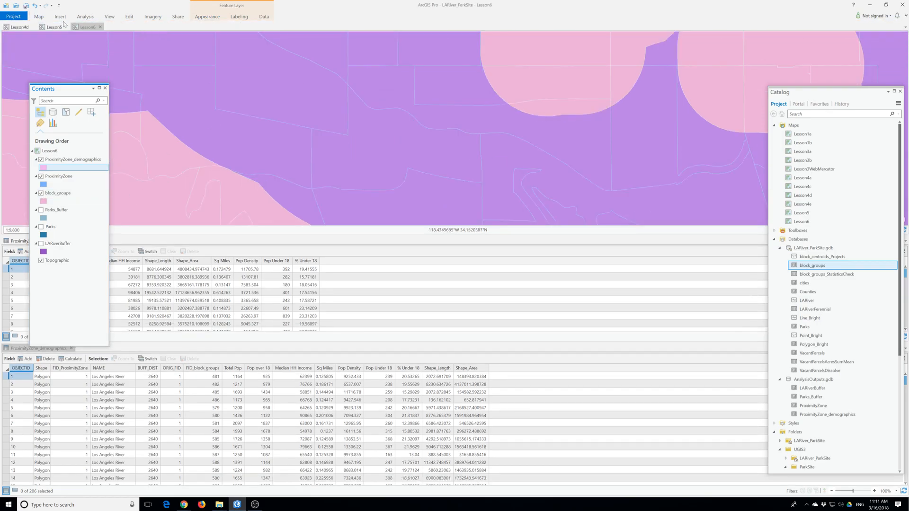
double_click(37, 18)
left_click(165, 34)
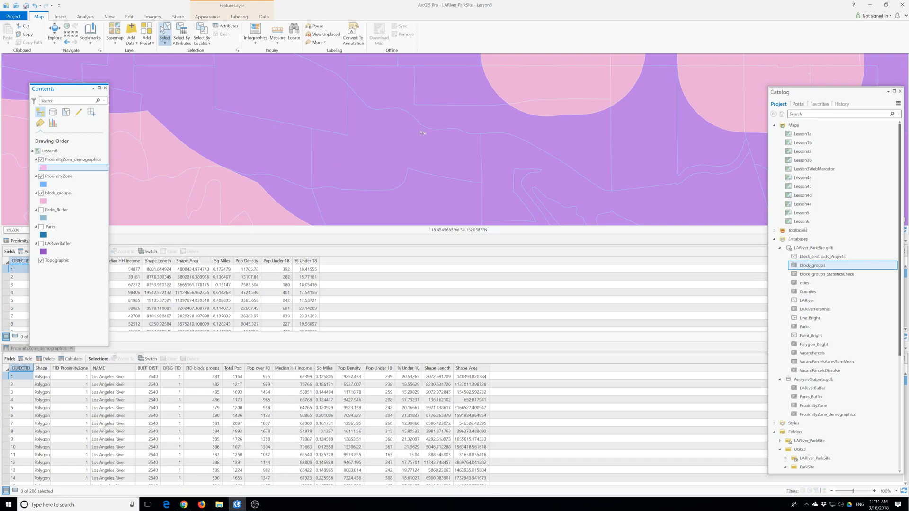
scroll(429, 104, "down", 2)
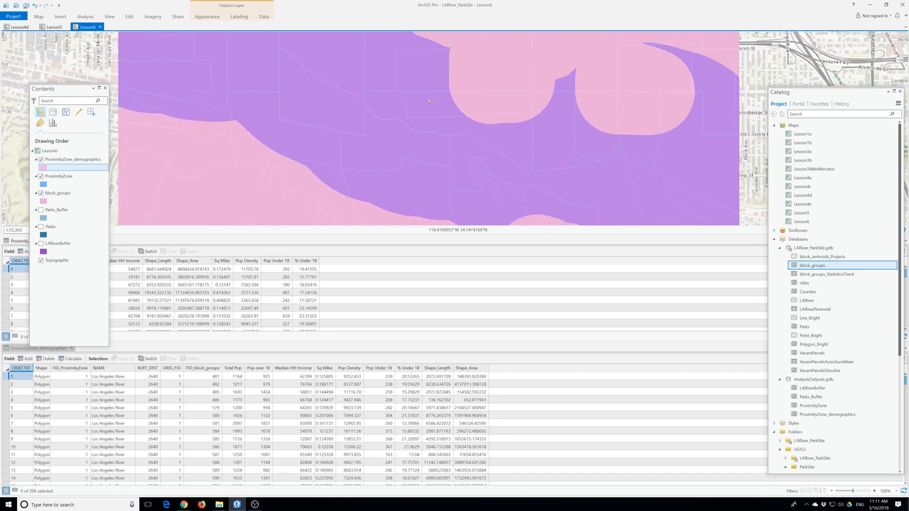
left_click(436, 100)
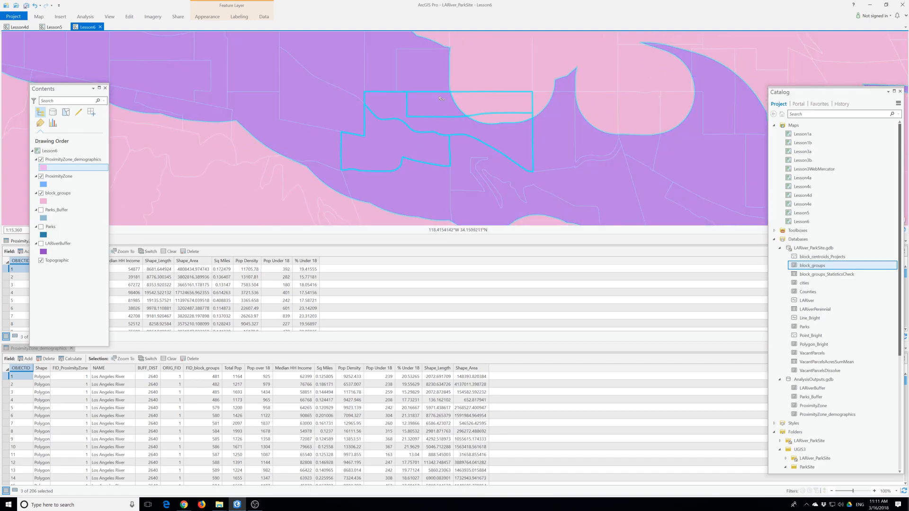
left_click(426, 77)
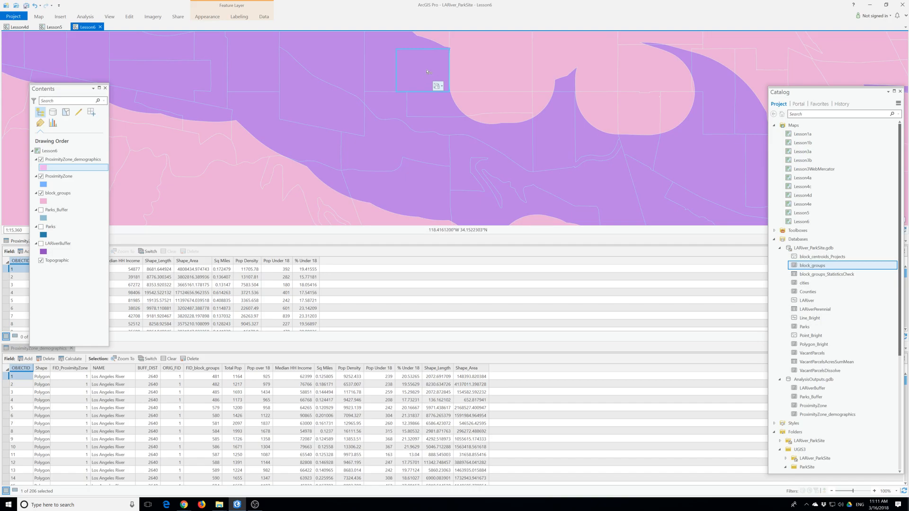
- Select the small zone piece between the two round park cutouts, then the full block group containing it, to compare their extents
left_click(569, 82)
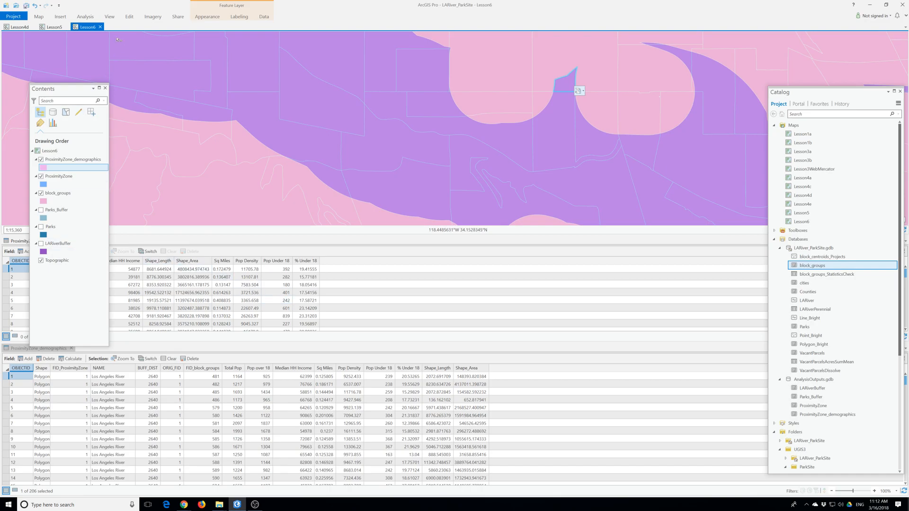
left_click_drag(65, 94, 147, 57)
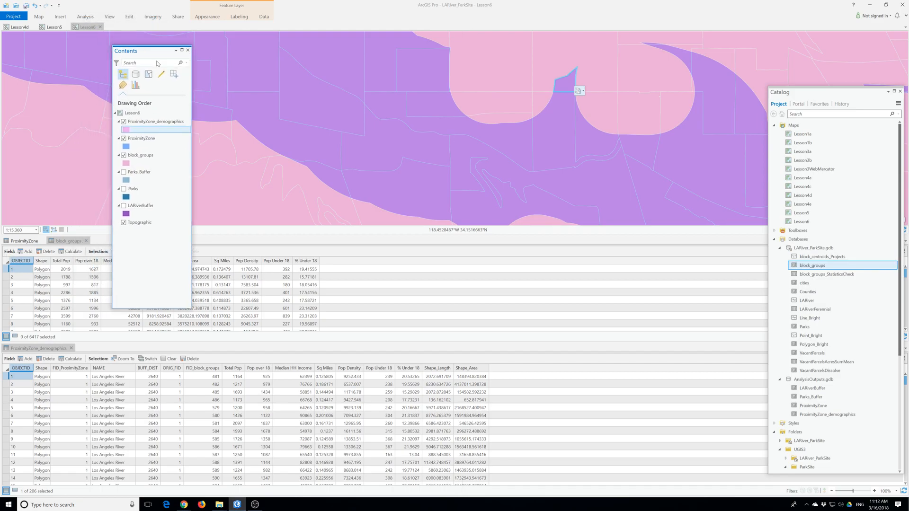
left_click(555, 63)
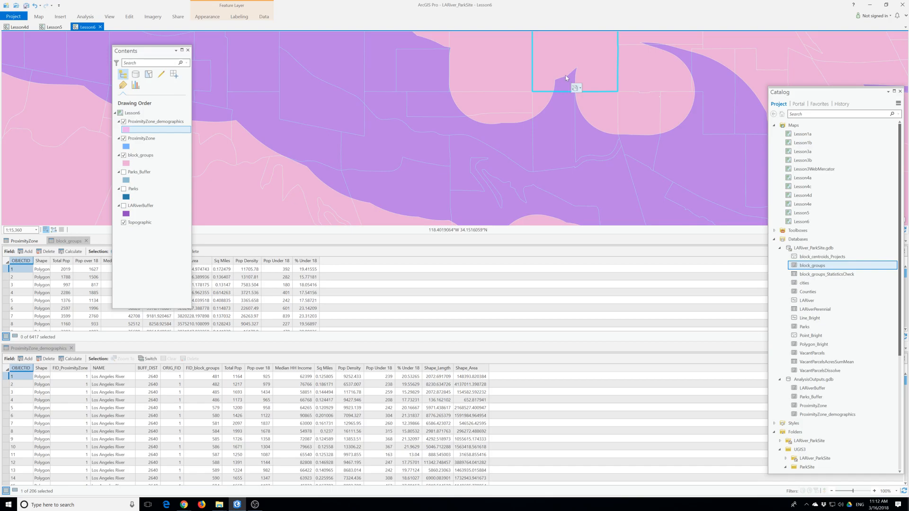
- Select the whole proximity zone together with the block group between the two round park cutouts
left_click(568, 69)
left_click_drag(549, 32, 596, 87)
left_click(588, 62)
scroll(572, 81, "down", 2)
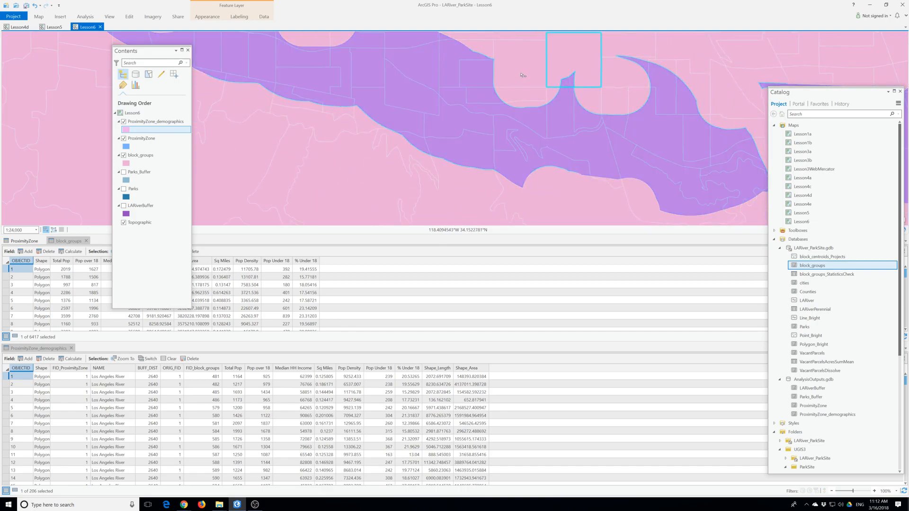
left_click_drag(524, 82, 475, 170)
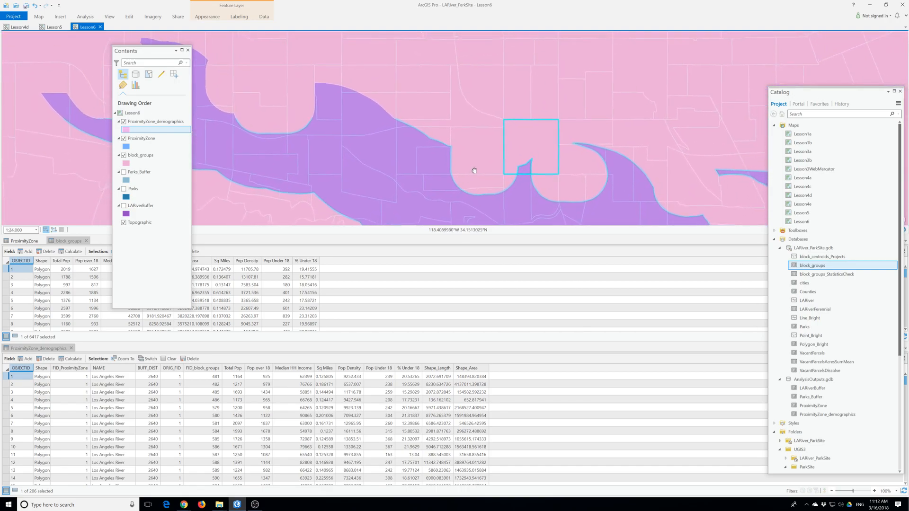
- Select only the small zone piece and its containing block group, and limit the ProximityZone_demographics and block_groups tables to their selected records
left_click(529, 152)
left_click(522, 174)
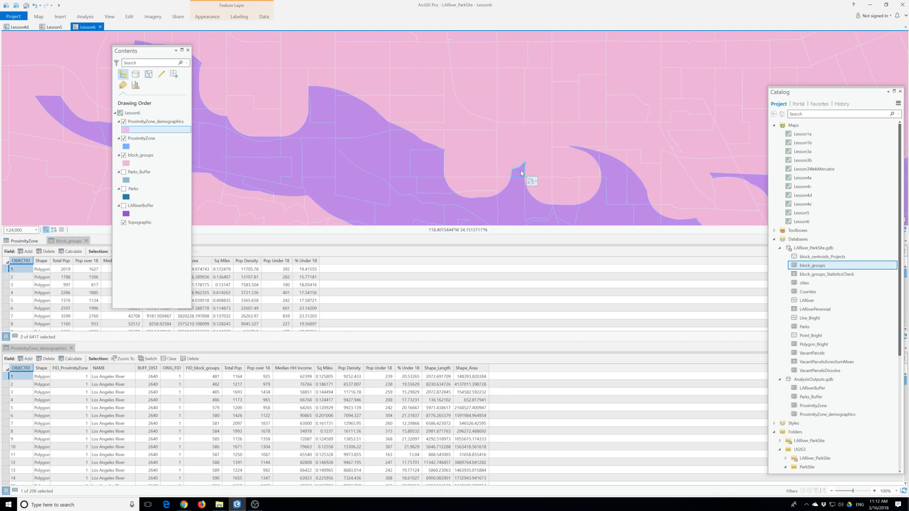
left_click(529, 144, "shift")
left_click(15, 491)
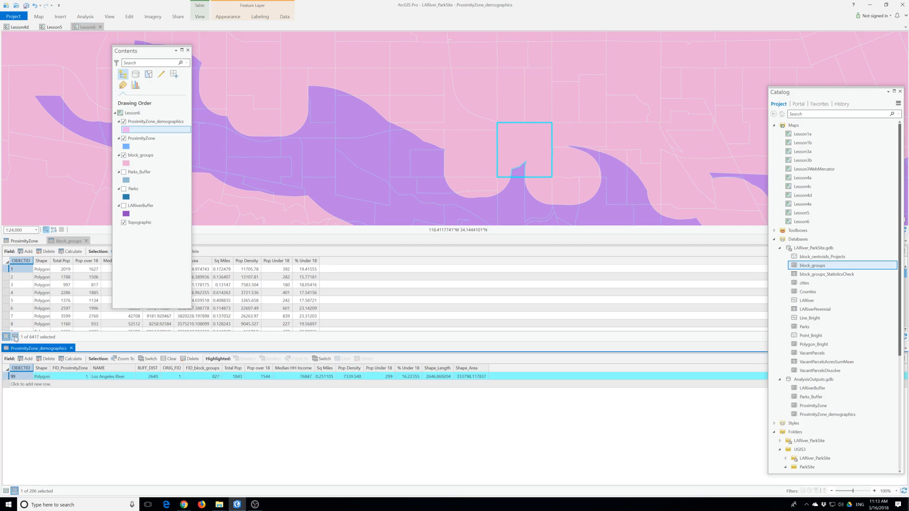
left_click(14, 337)
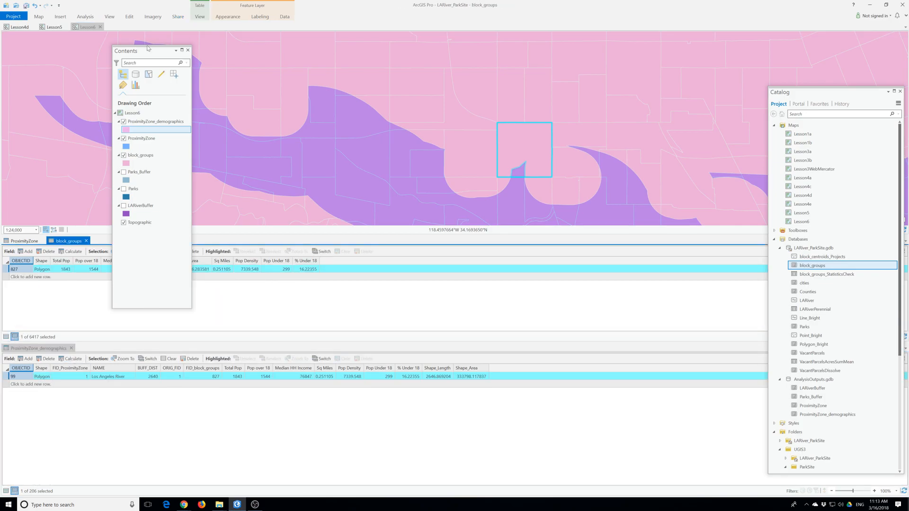
left_click_drag(144, 53, 600, 132)
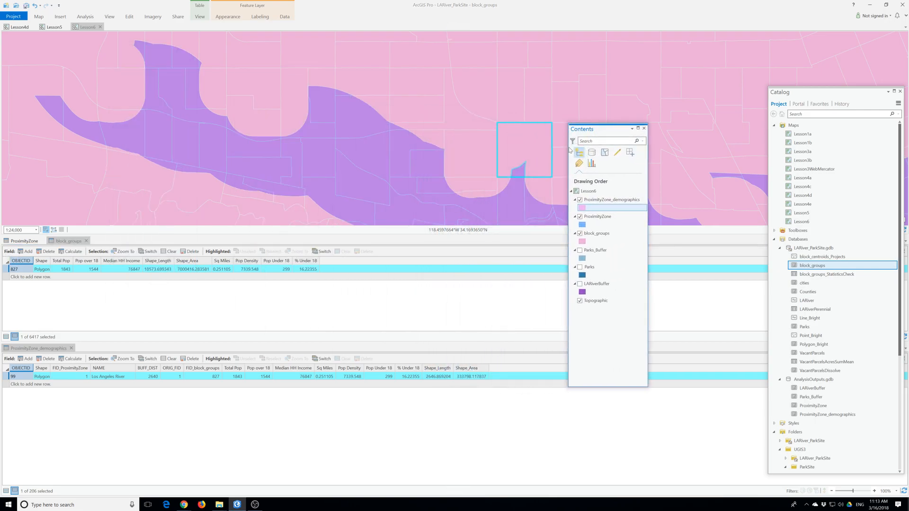
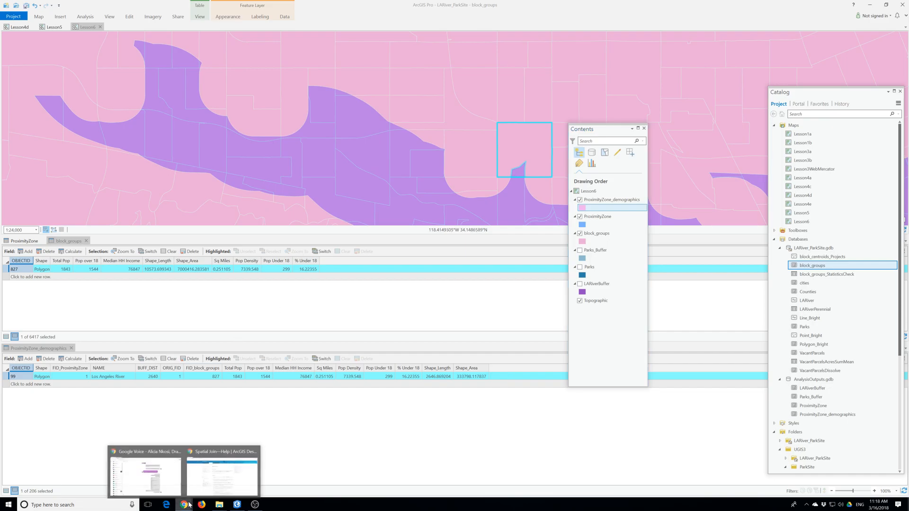
- Switch to the Spatial Join help page in Chrome and search the tool reference for "apportioning attribute values"
left_click(222, 473)
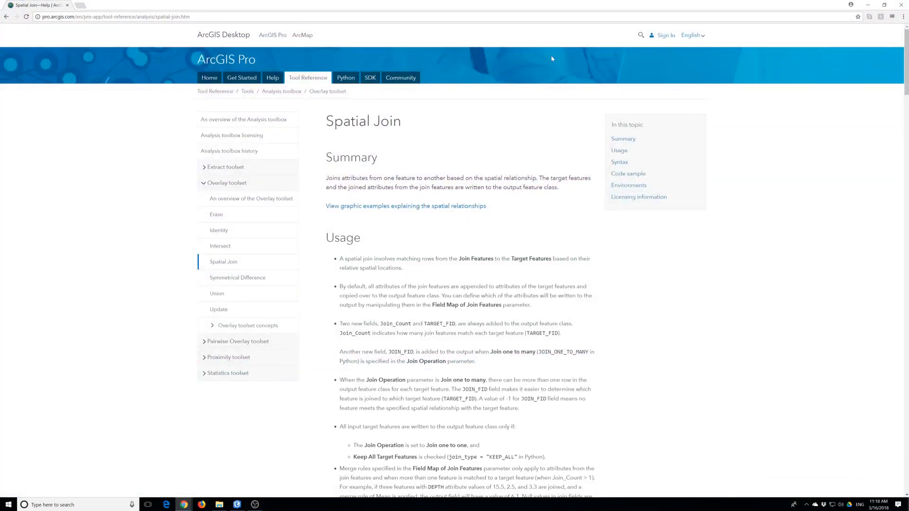
left_click(641, 35)
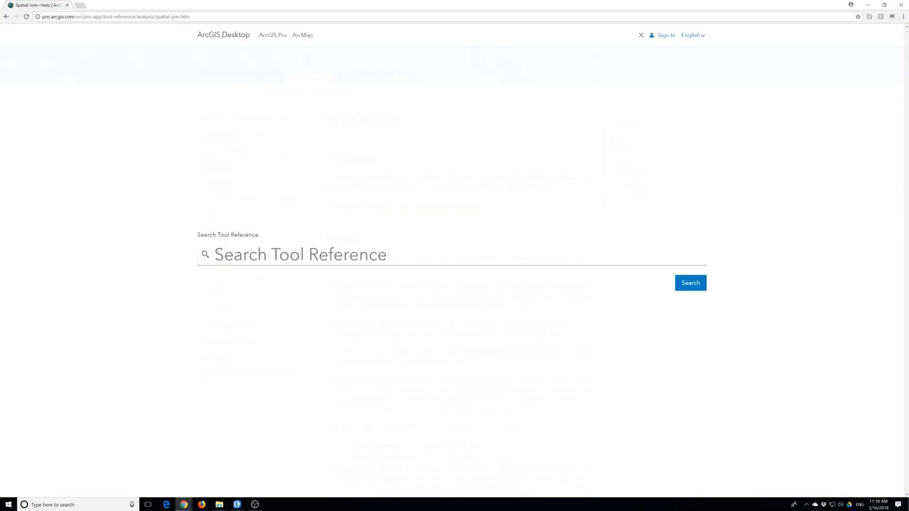
type("a")
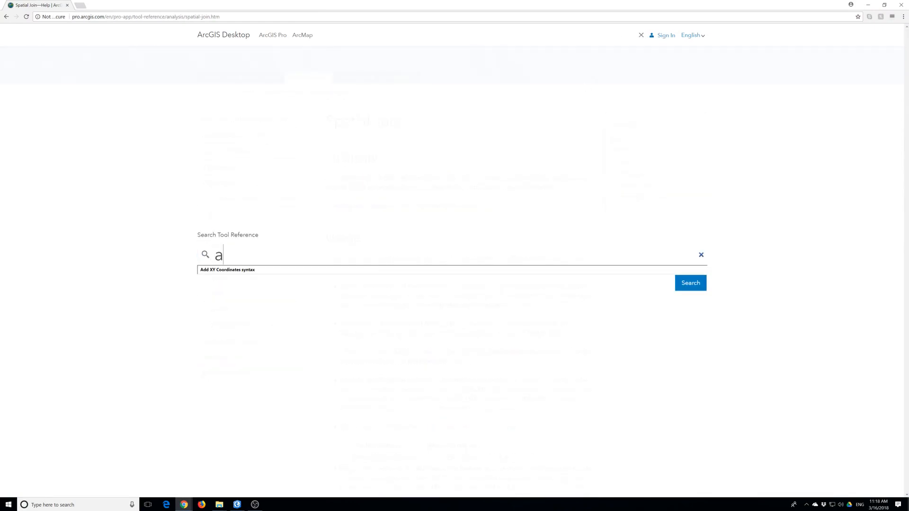
type("pportionin")
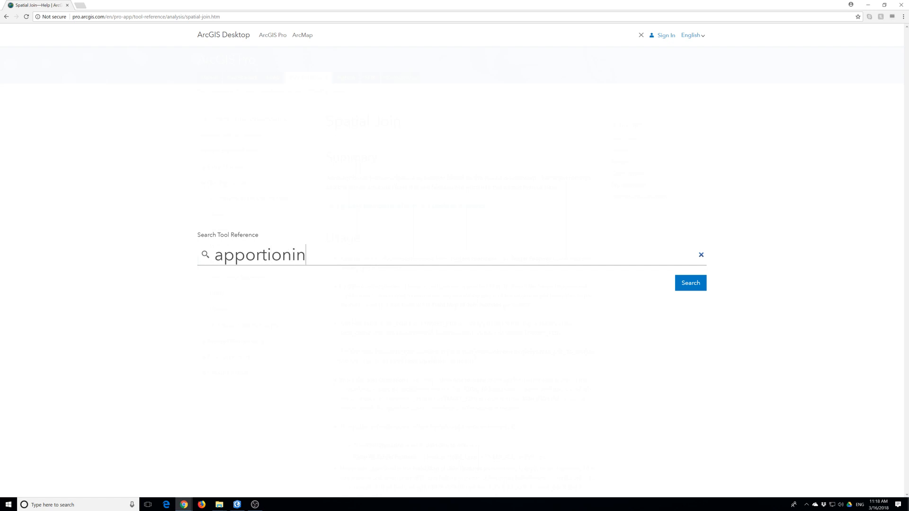
type("g attribute ")
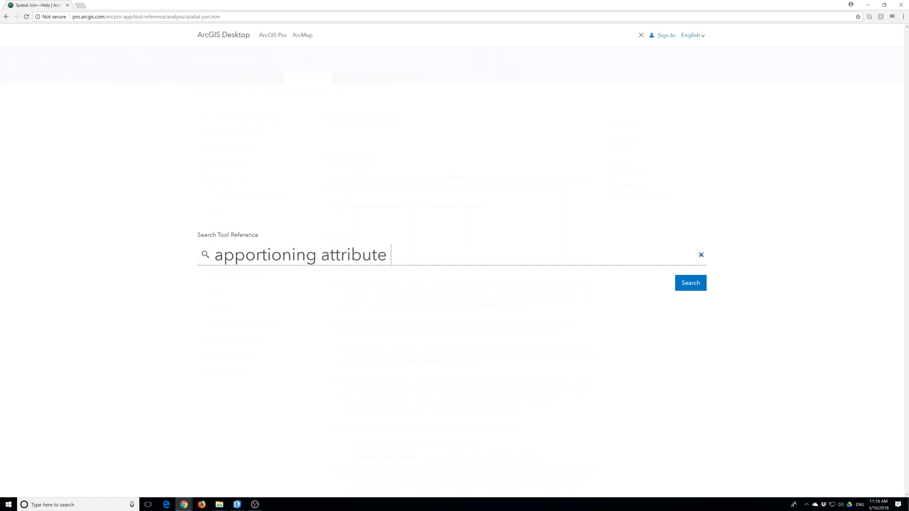
type("values")
key("Return")
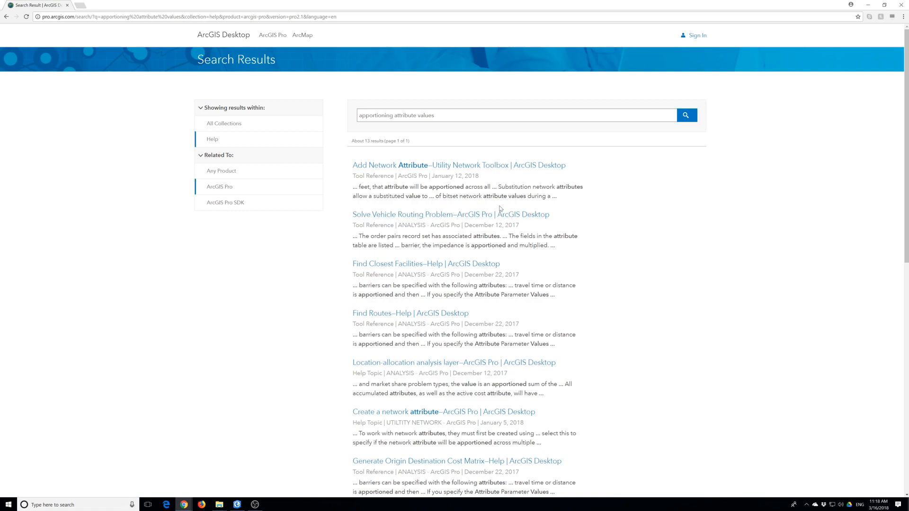
- Search the help for "make feature layer", open the Make Feature Layer article and read its usage notes on the ratio policy
left_click_drag(438, 117, 350, 120)
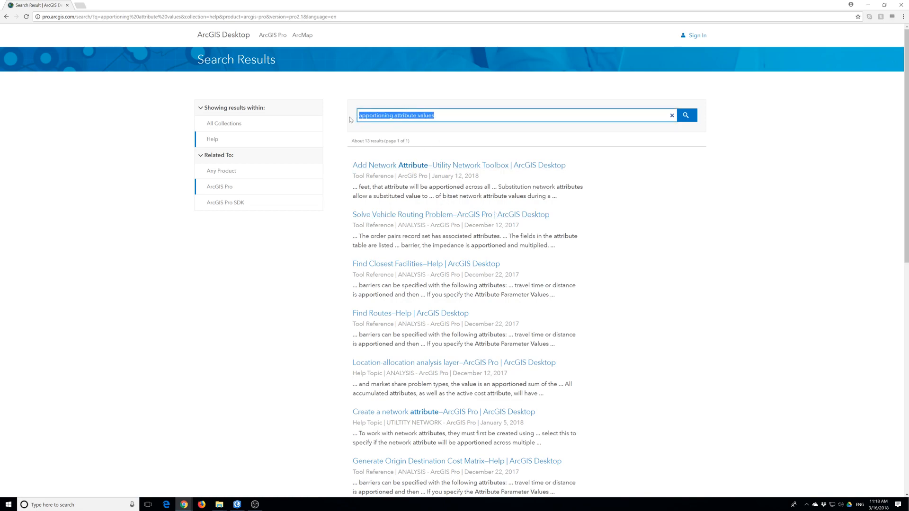
type("make feature")
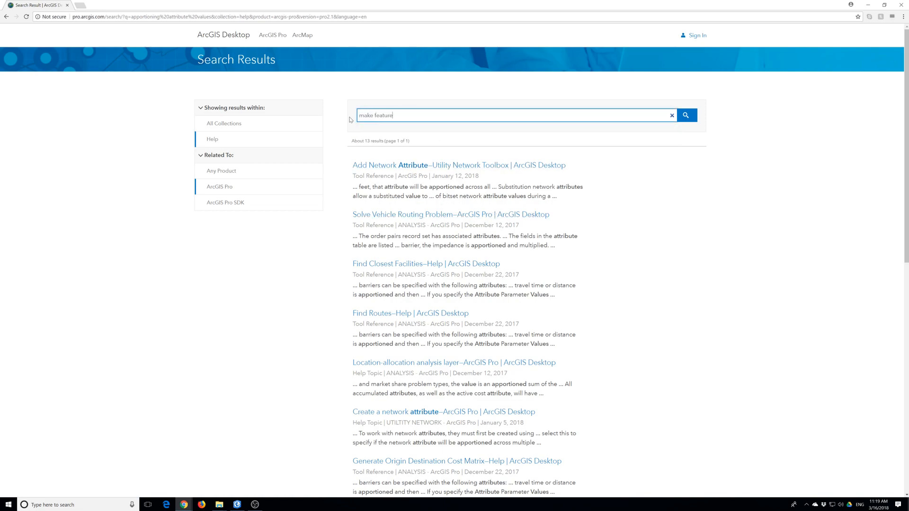
type(" layer")
key("Return")
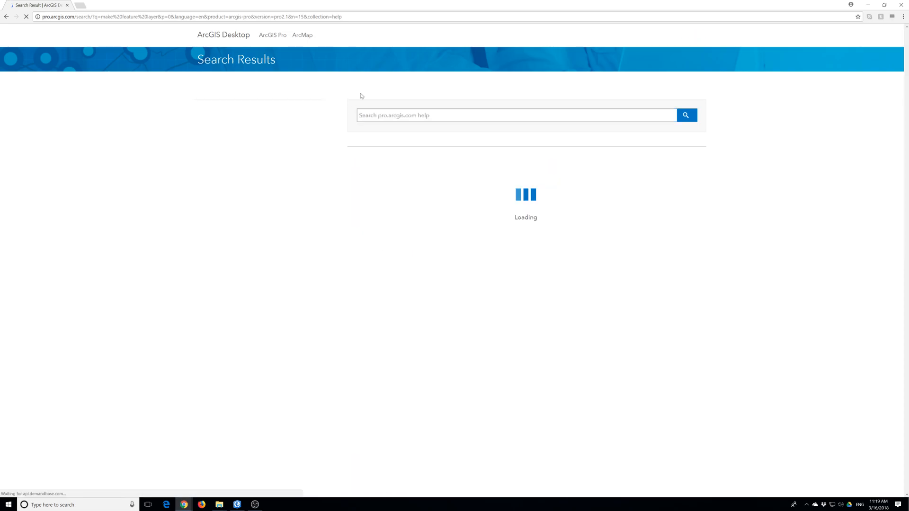
left_click(364, 104)
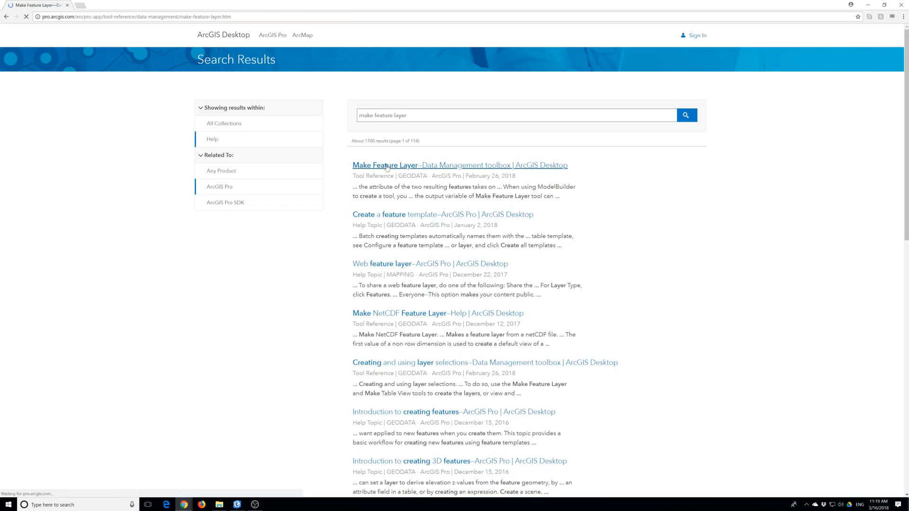
scroll(453, 304, "down", 20)
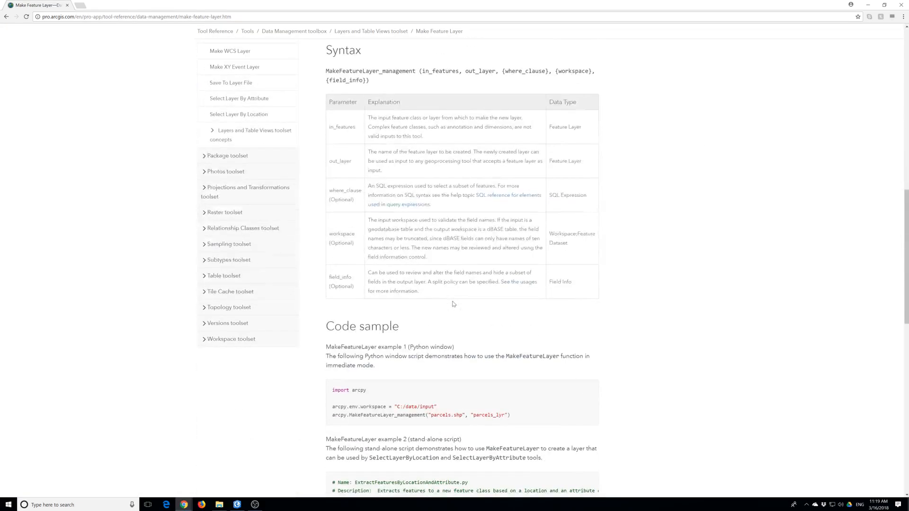
scroll(453, 304, "up", 10)
scroll(453, 303, "up", 15)
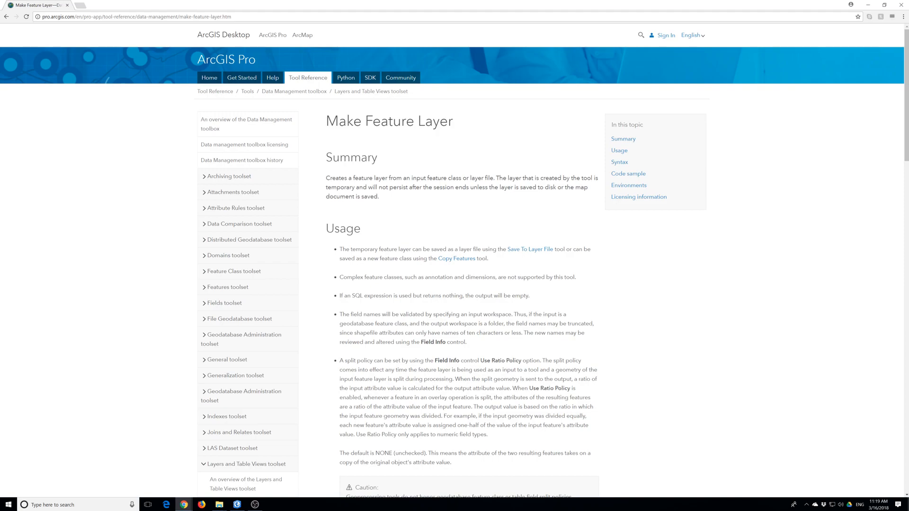
- Return to ArcGIS Pro, close all open attribute tables and clear the map selection
left_click(236, 505)
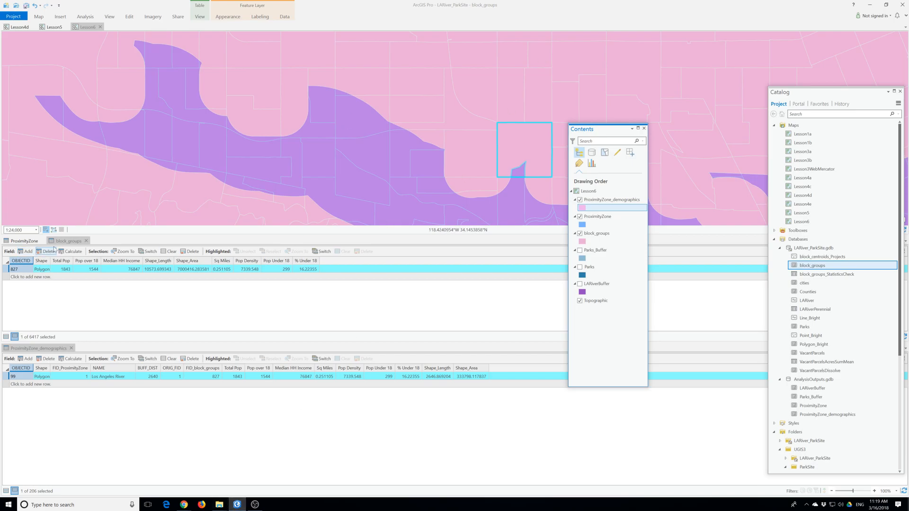
left_click(86, 241)
left_click(44, 241)
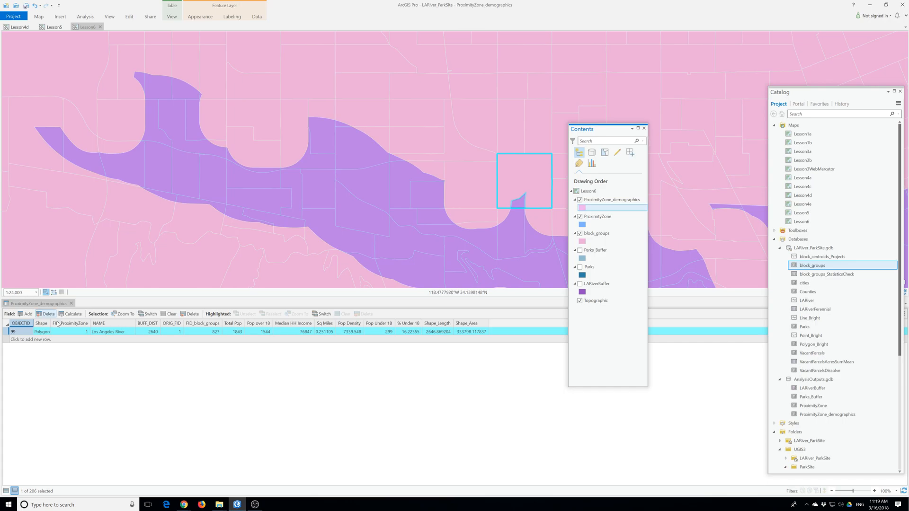
left_click(71, 302)
left_click(38, 17)
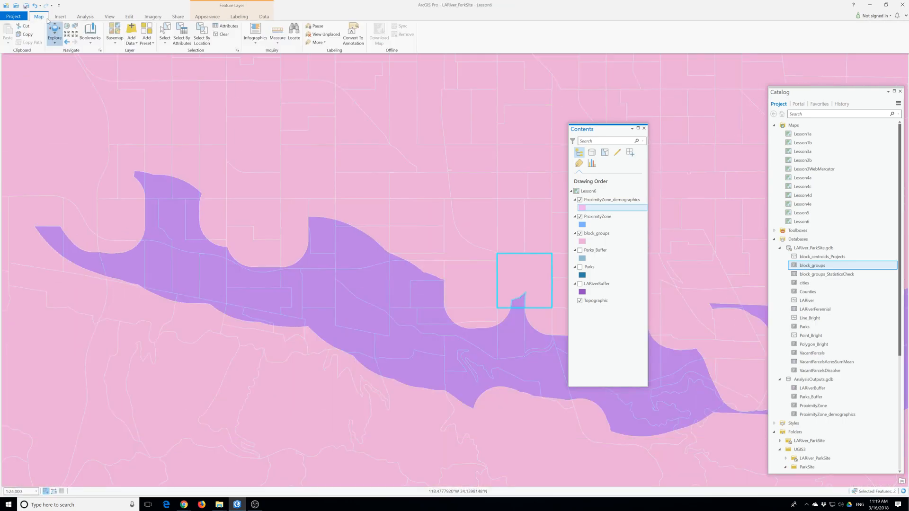
left_click(222, 34)
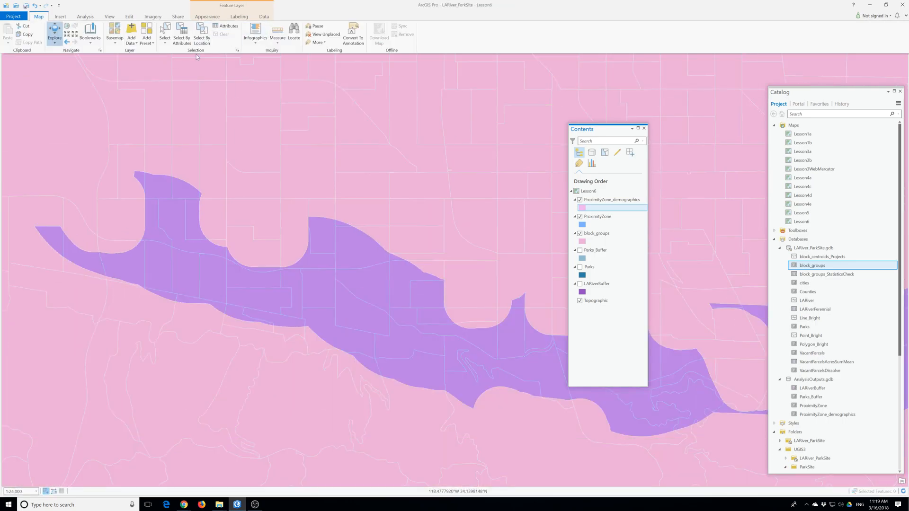
- Run Make Feature Layer on block_groups with the Ratio option enabled for the TOTPOP_CY field
left_click(86, 16)
left_click(93, 33)
left_click_drag(360, 112, 332, 112)
type("make")
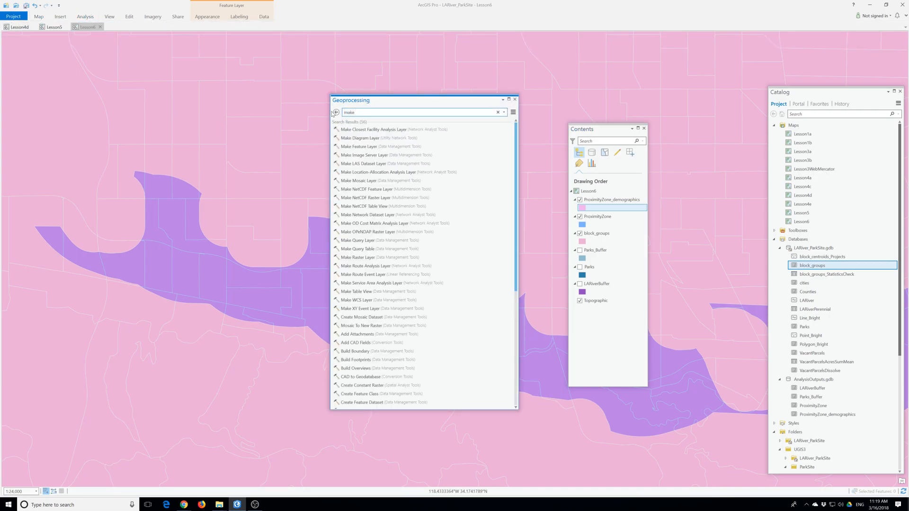
type(" feature layer")
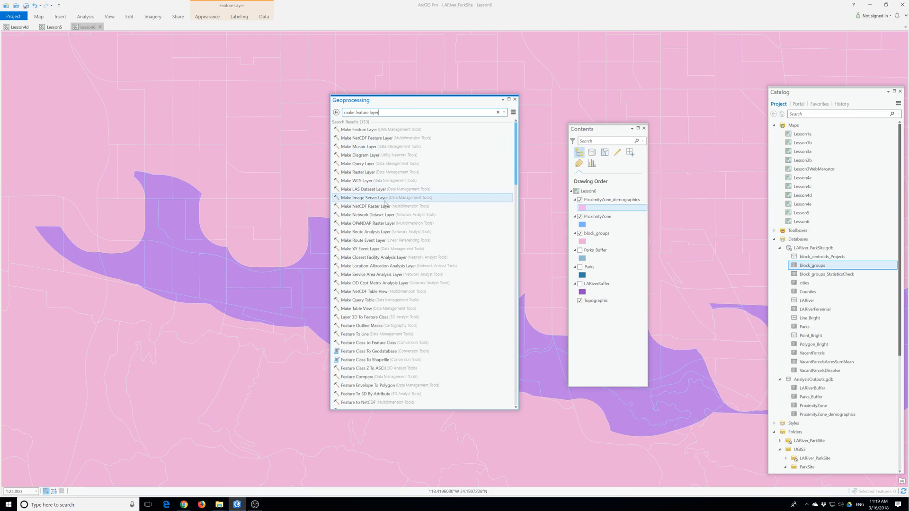
left_click(355, 130)
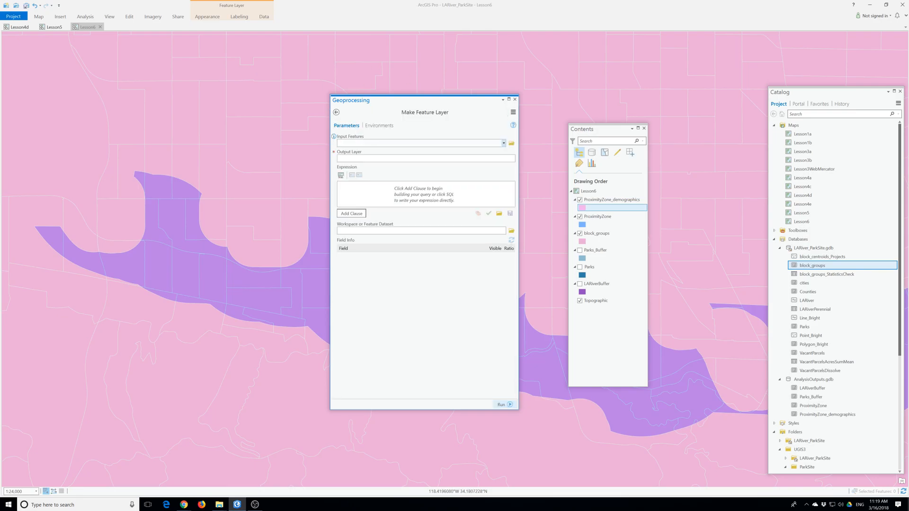
left_click(503, 144)
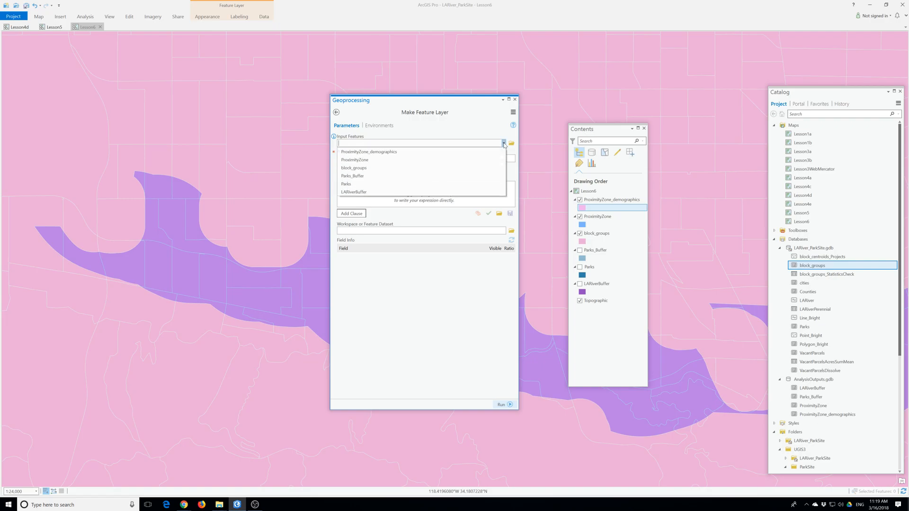
left_click(359, 168)
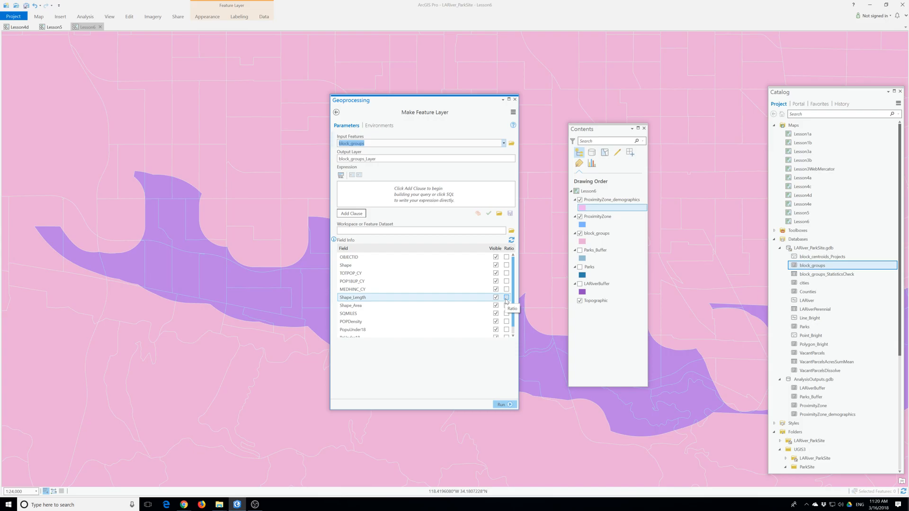
left_click(507, 273)
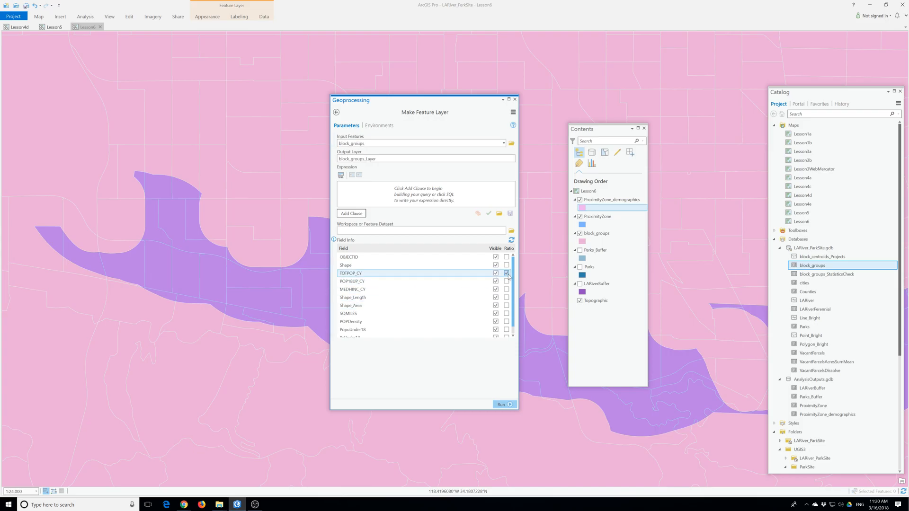
left_click(503, 408)
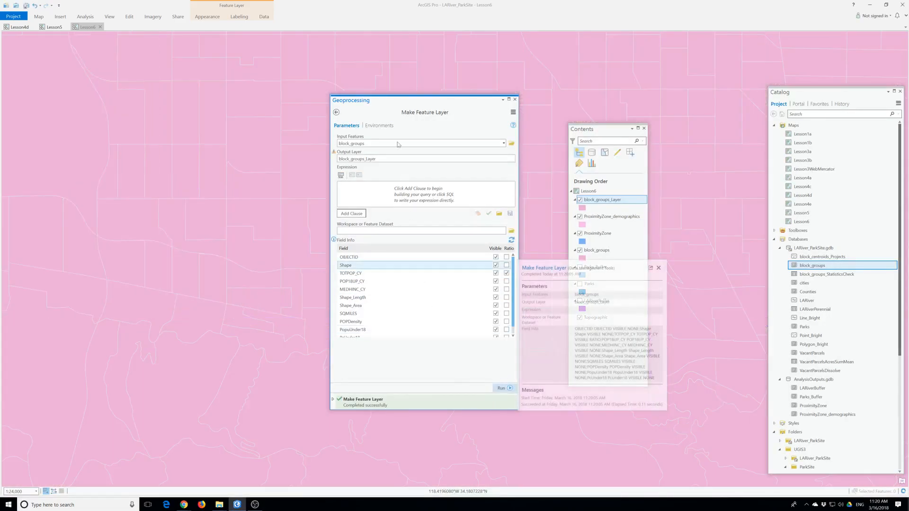
- Open the block_groups_Layer and block_groups attribute tables, with the block_groups table in a separate floating window
right_click(596, 202)
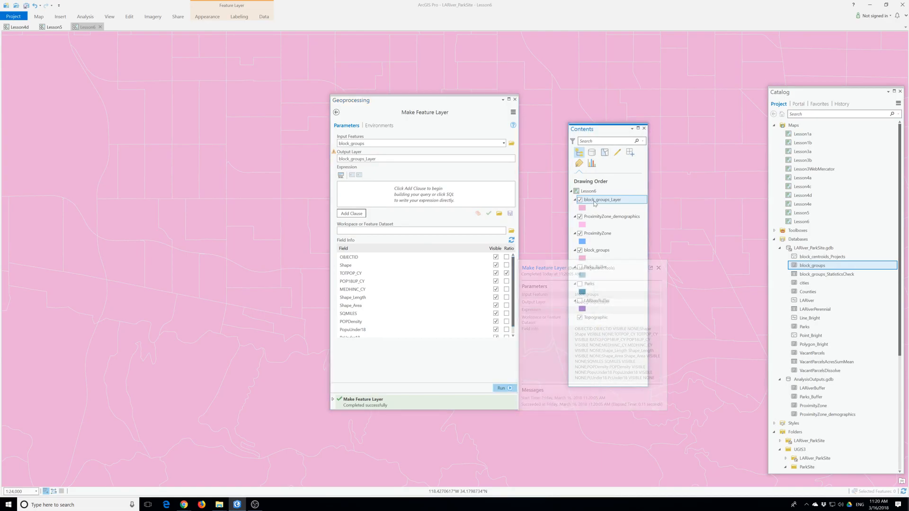
left_click(614, 234)
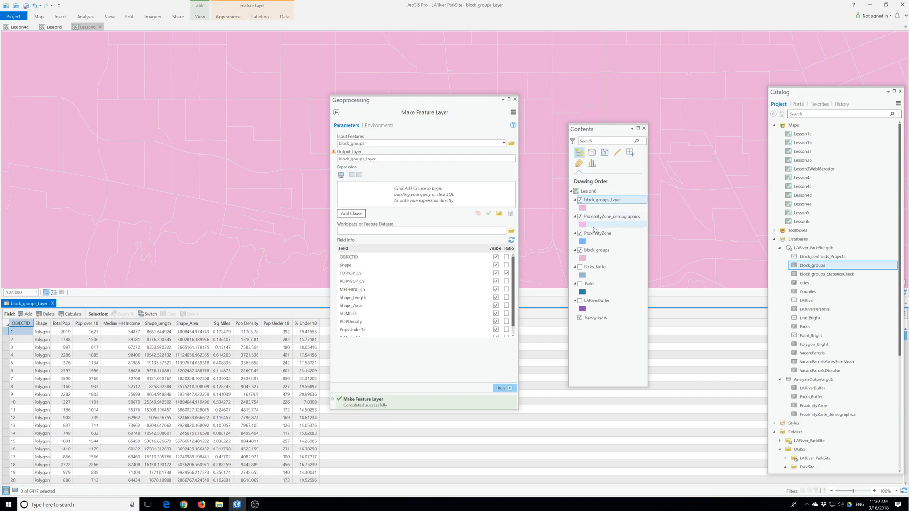
right_click(597, 251)
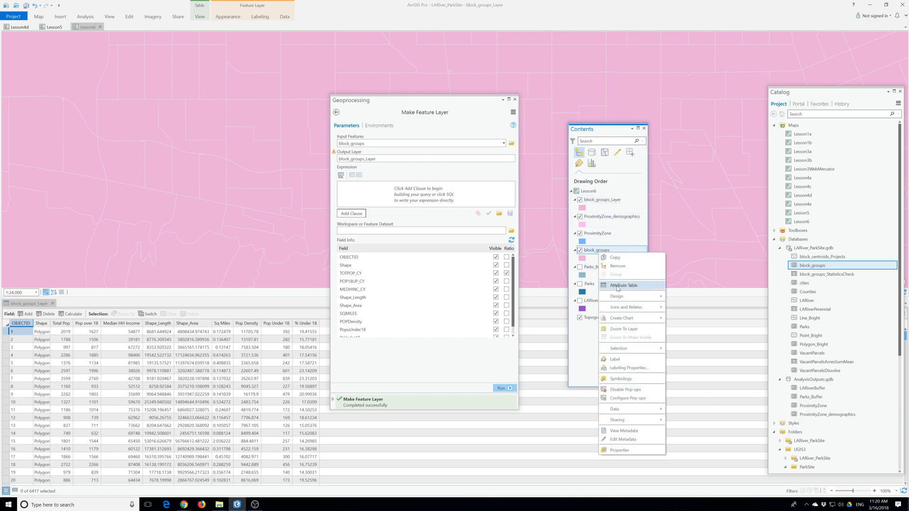
left_click(616, 285)
left_click_drag(73, 307, 268, 348)
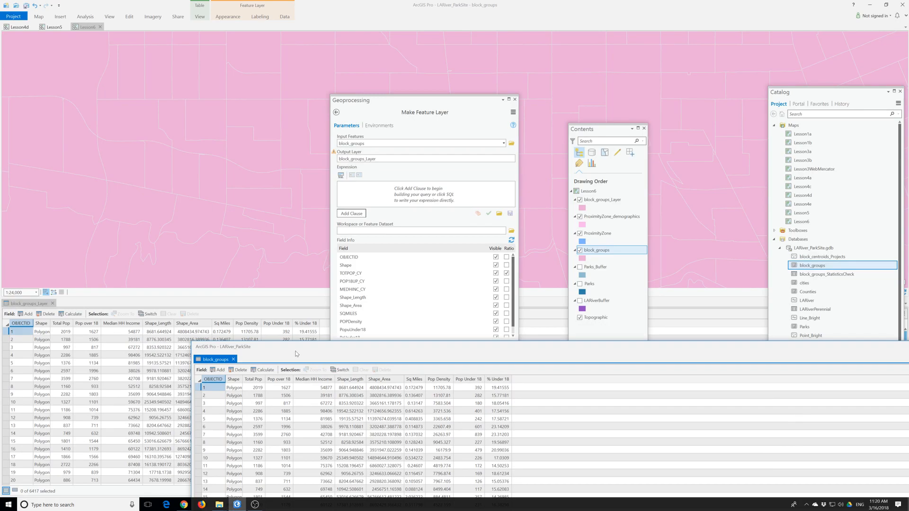
left_click(514, 99)
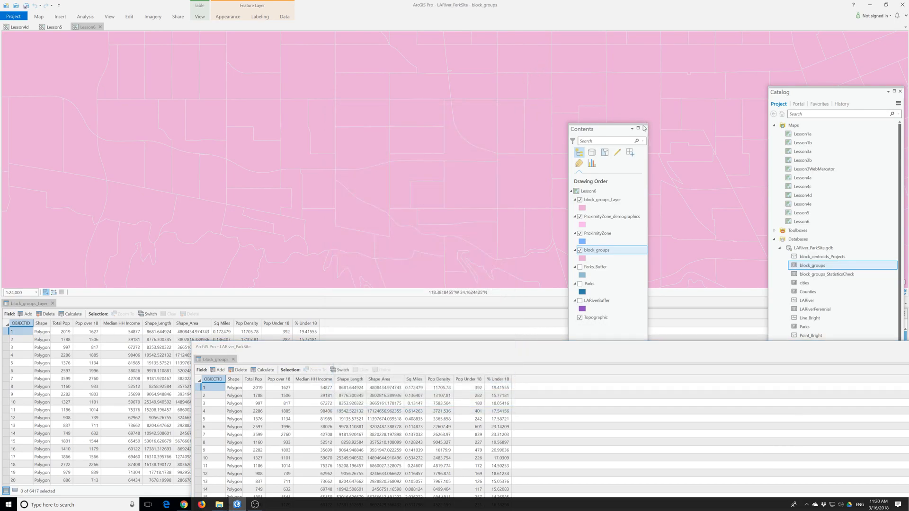
- Place the floating block_groups table above the block_groups_Layer table to compare their attribute values
left_click_drag(618, 131, 257, 2)
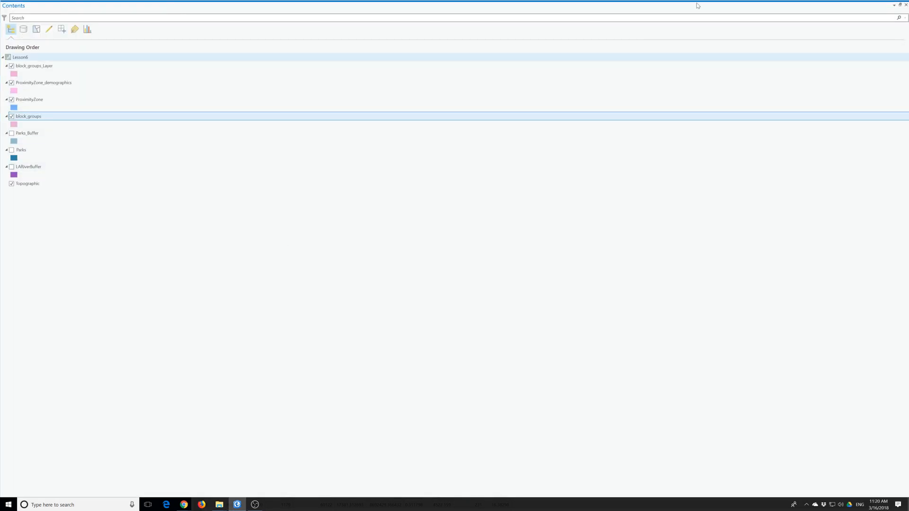
left_click(899, 5)
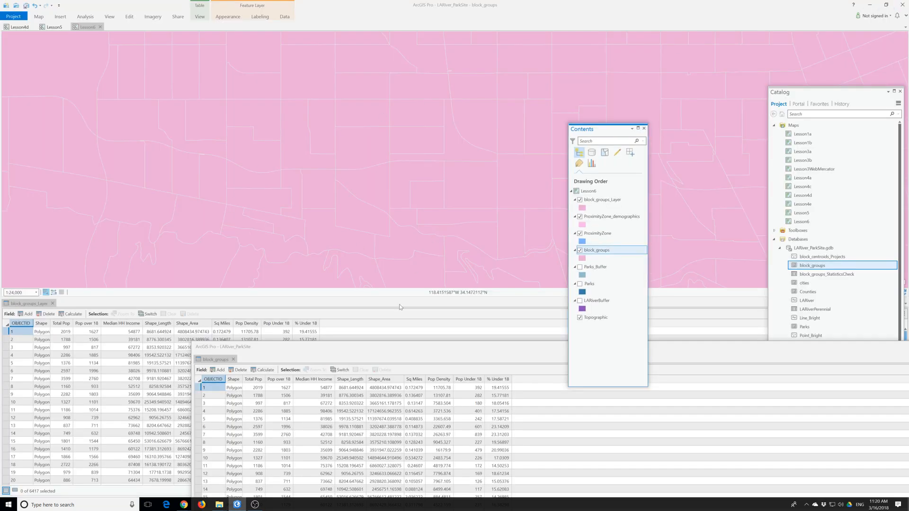
left_click(317, 354)
left_click_drag(288, 354, 251, 95)
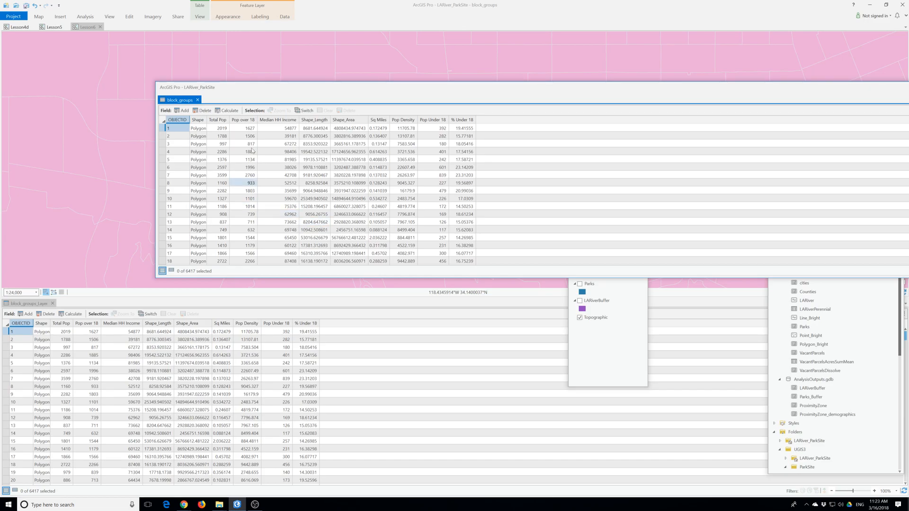
- Close both block group attribute tables and the Lesson4d and Lesson5 map views, keeping the Lesson6 map open
left_click(53, 304)
left_click(144, 31)
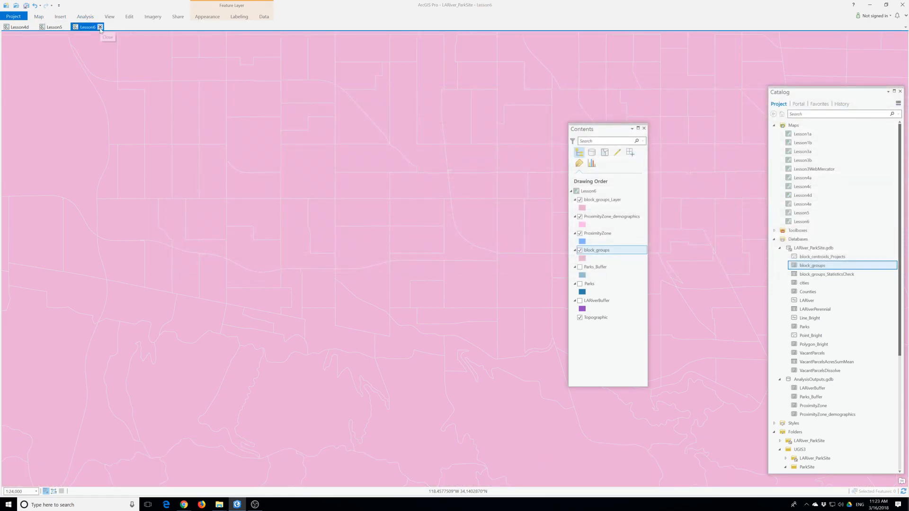
left_click(67, 26)
left_click(24, 27)
left_click(33, 27)
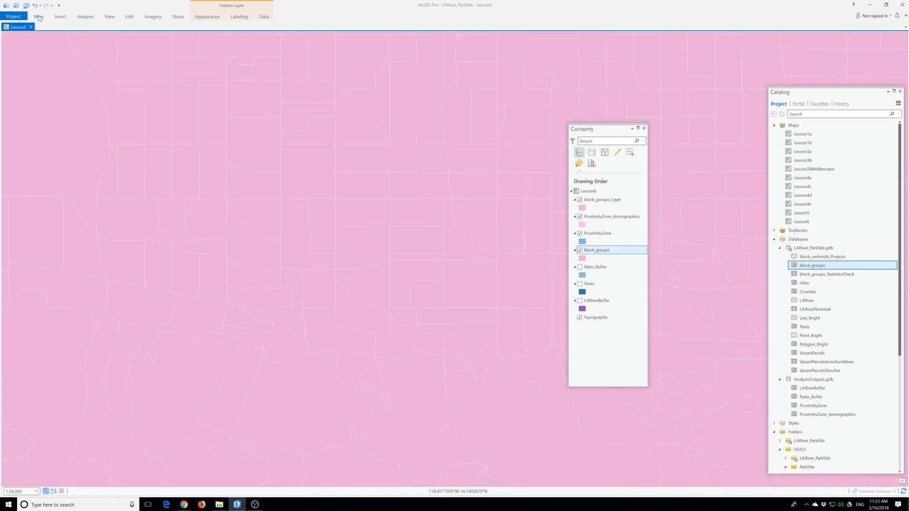
- Start Select Layer By Attribute with ProximityZone_demographics as the input layer
double_click(39, 17)
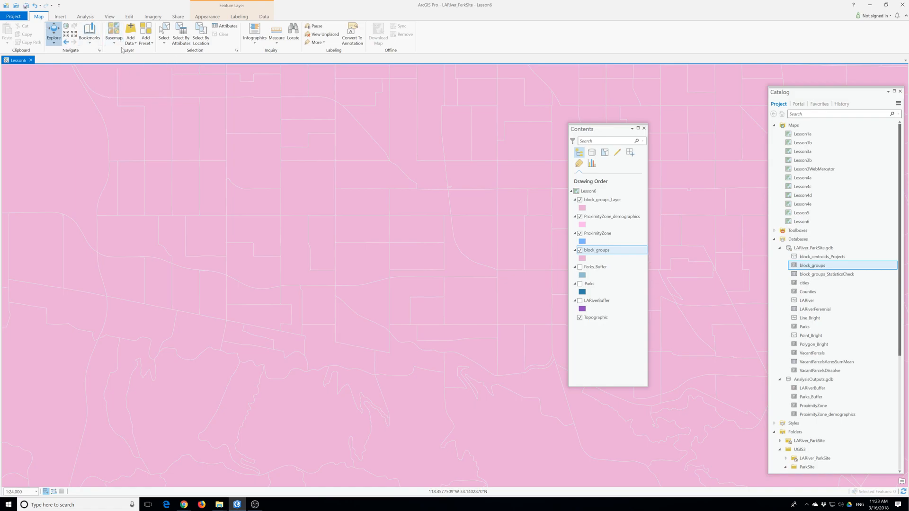
left_click(180, 34)
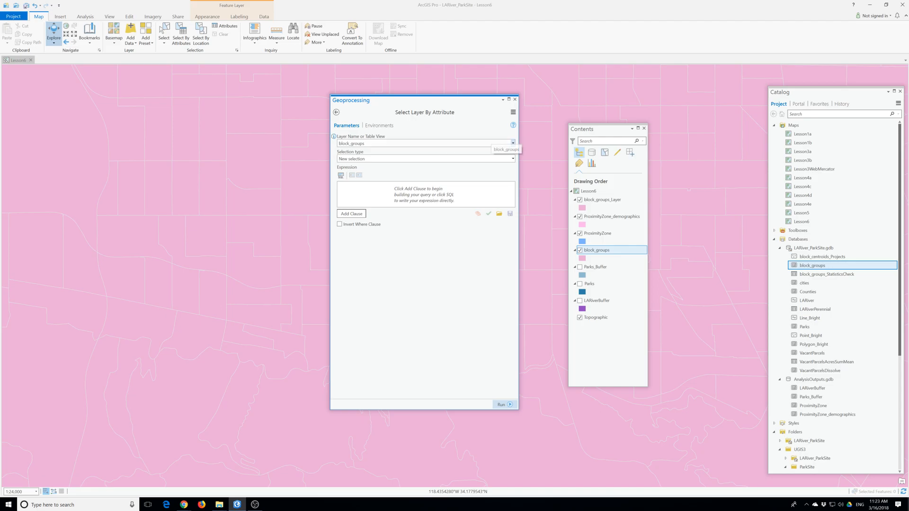
left_click(512, 143)
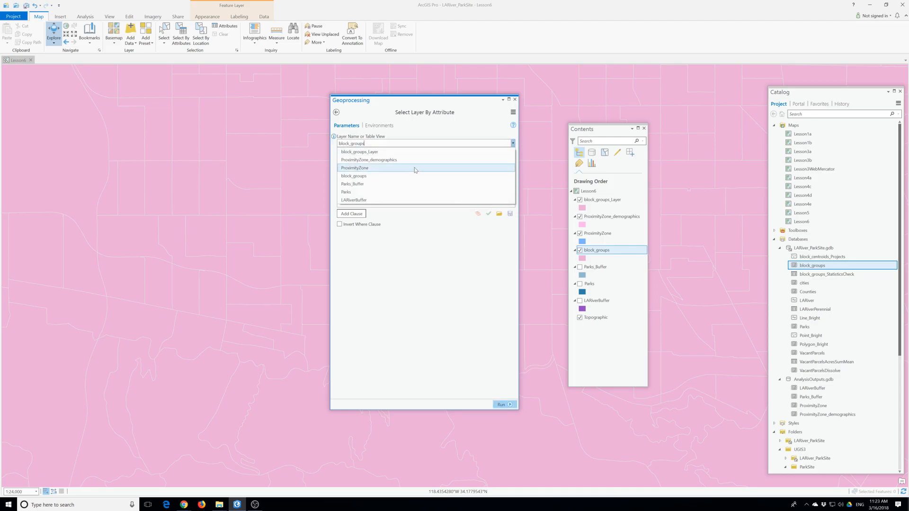
left_click(375, 160)
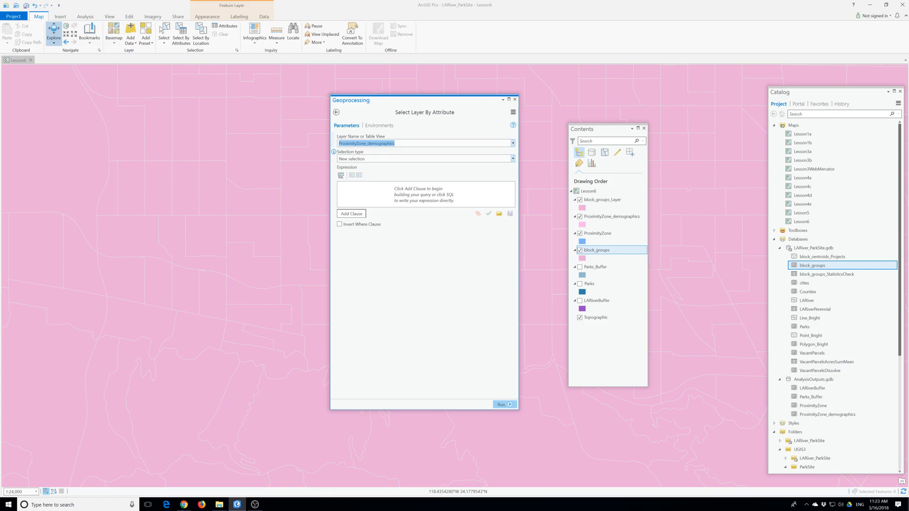
- Add a selection clause requiring Pop Density to be greater than or equal to 8500
left_click(344, 216)
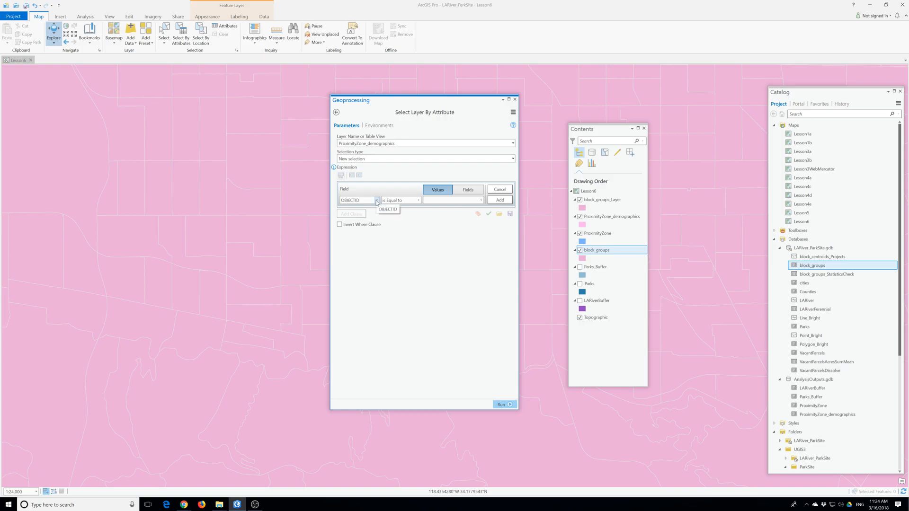
left_click(377, 200)
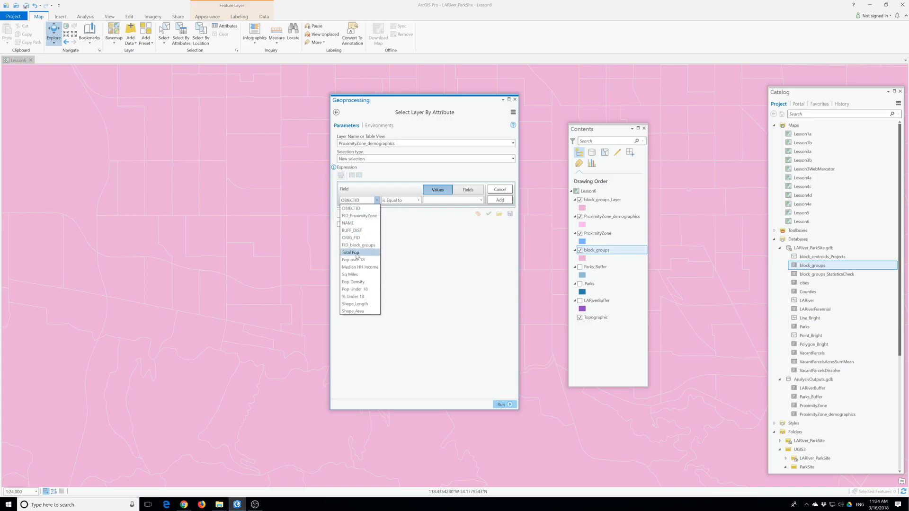
left_click(358, 282)
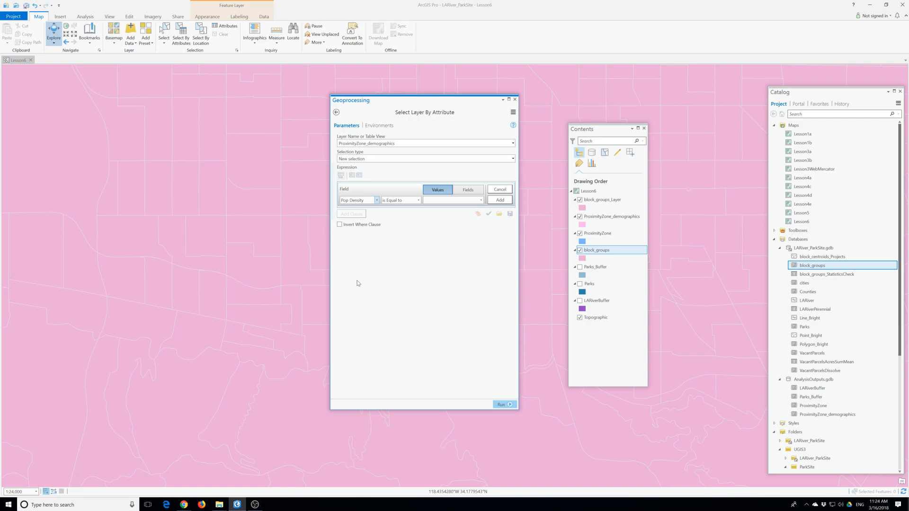
left_click(418, 200)
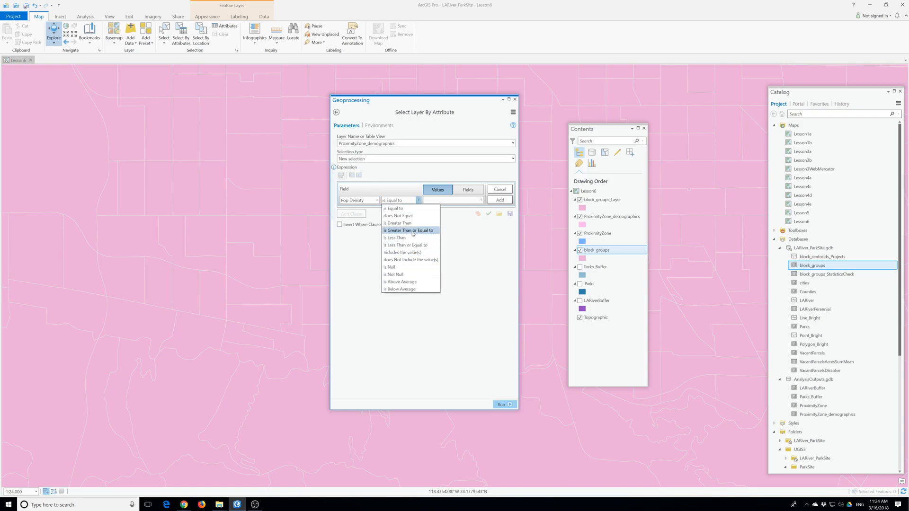
left_click(412, 231)
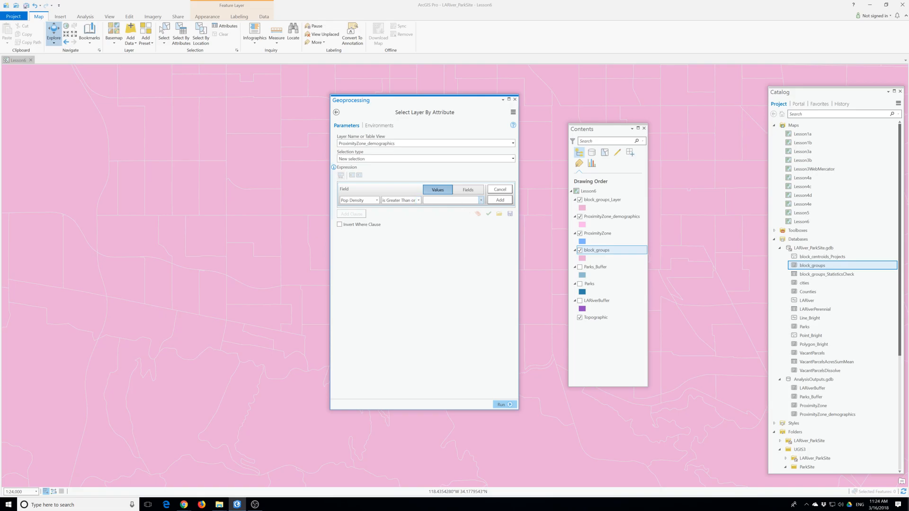
left_click(481, 200)
left_click(452, 201)
type("8500")
left_click(500, 199)
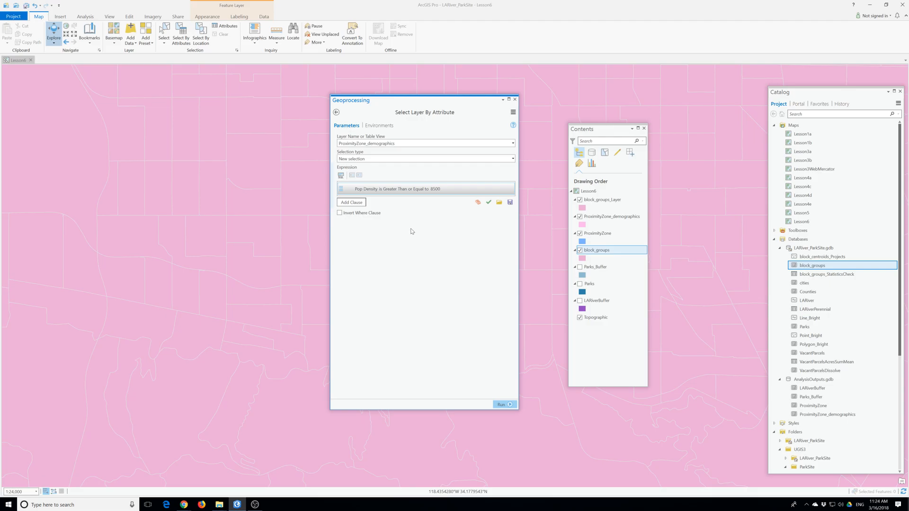
- Add a second clause with And requiring % Under 18 to be greater than or equal to 22
left_click(350, 203)
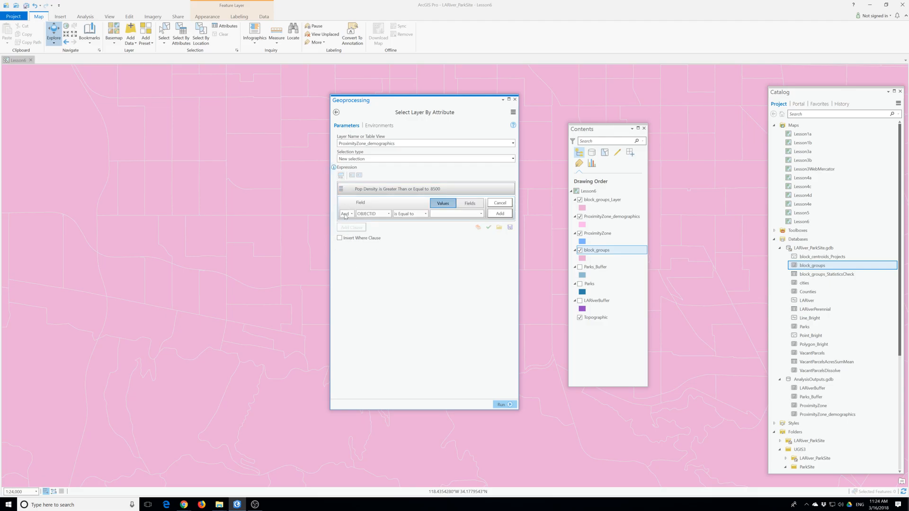
left_click(378, 214)
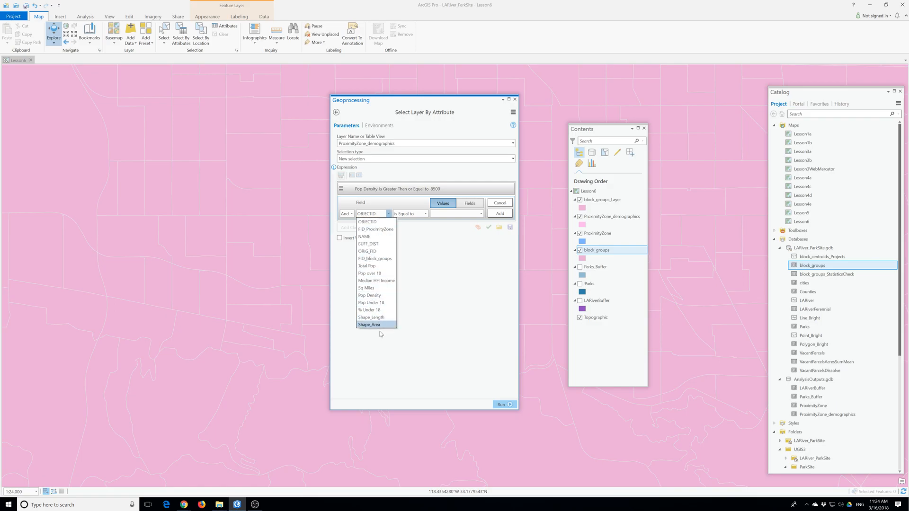
left_click(369, 311)
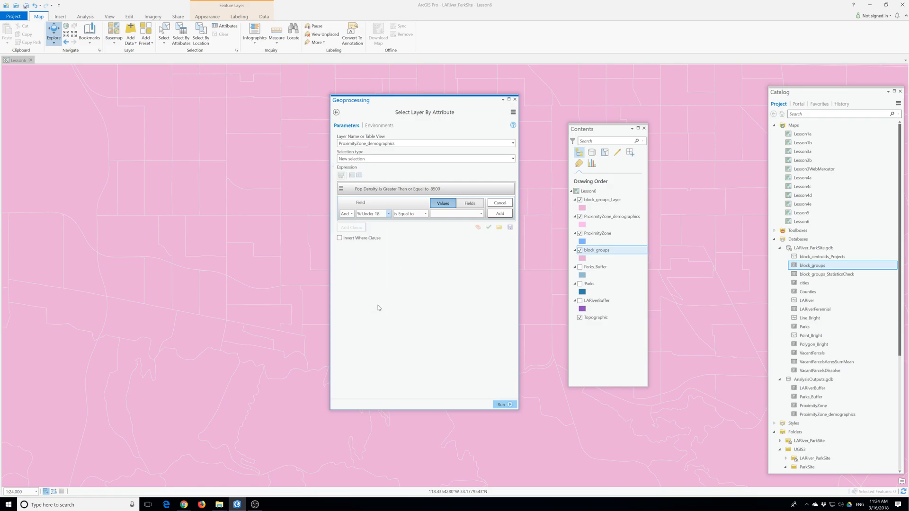
left_click(412, 213)
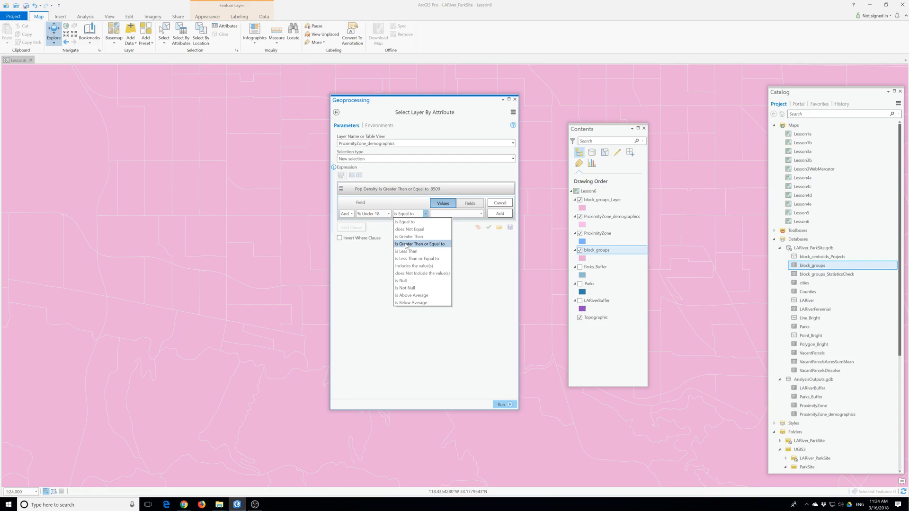
left_click(409, 236)
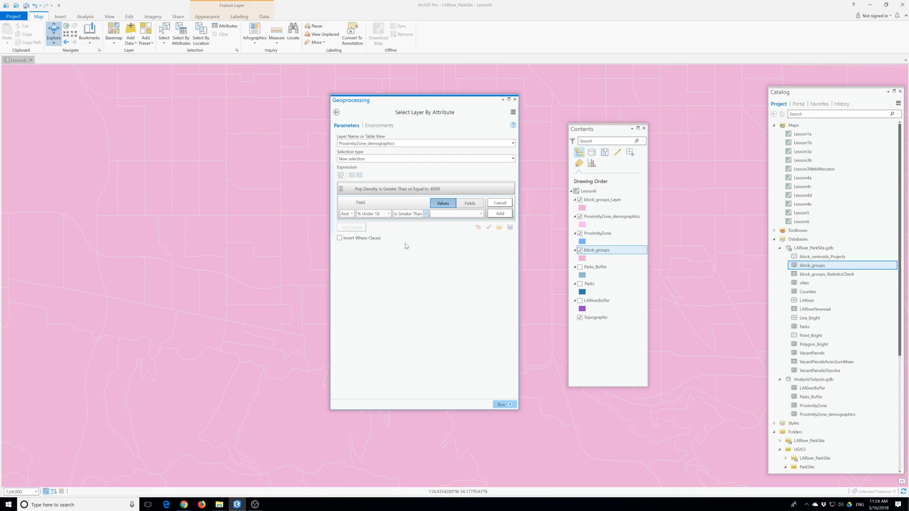
type("22")
left_click(498, 216)
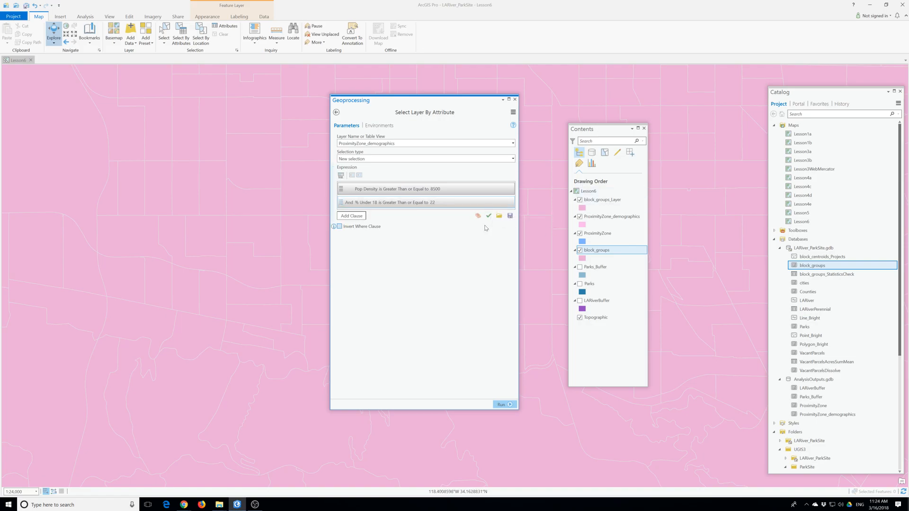
- Add a third clause with And requiring Median HH Income to be less than or equal to 50000
left_click(348, 216)
left_click(375, 226)
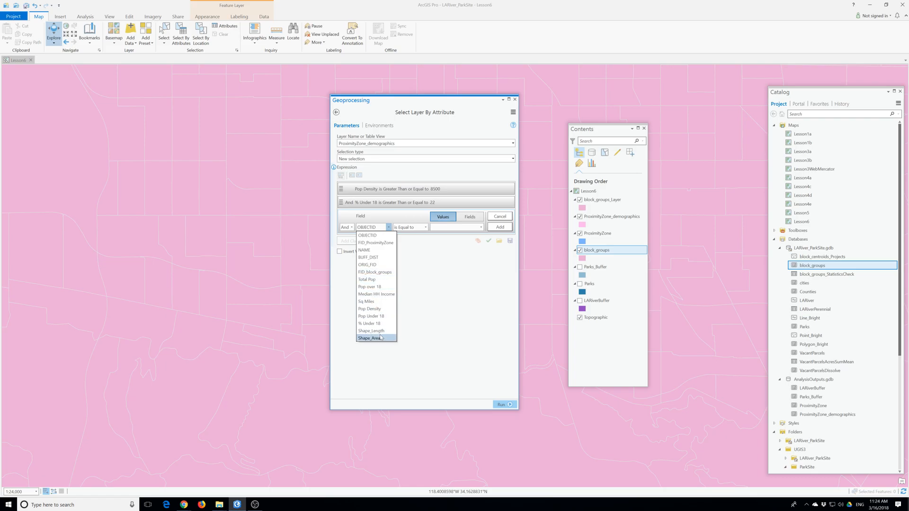
left_click(376, 294)
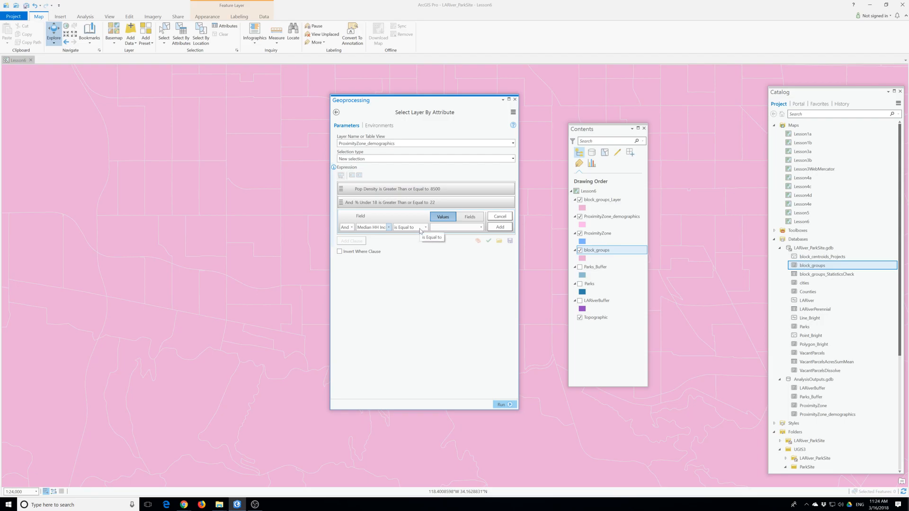
left_click(420, 227)
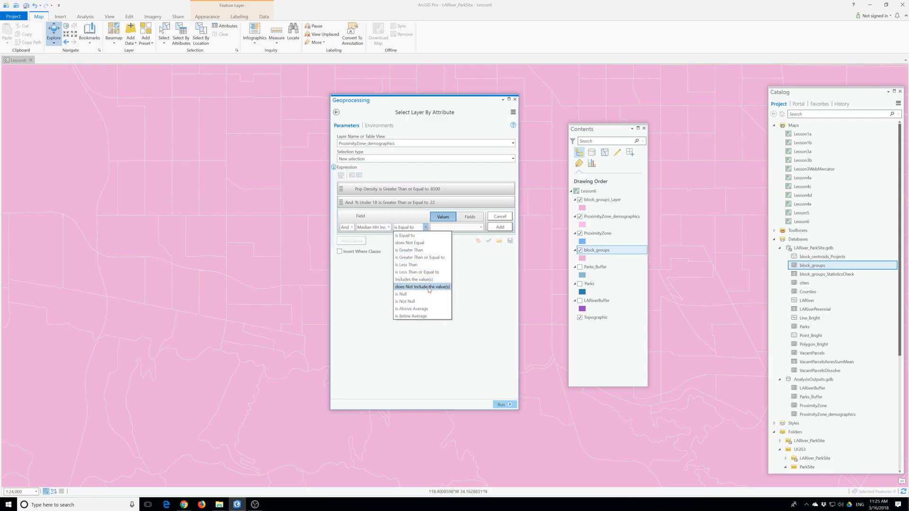
left_click(414, 273)
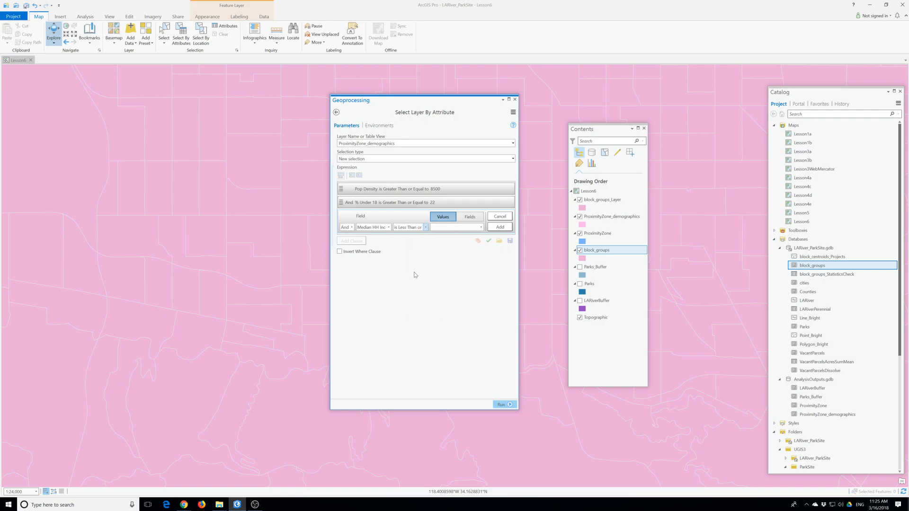
type("2")
type("50000")
left_click(499, 227)
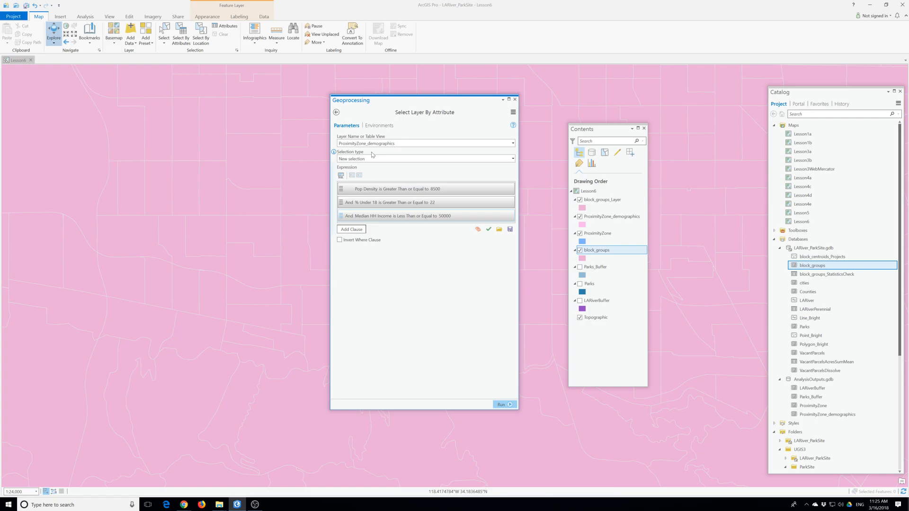
- Verify the three-clause expression in its SQL form and run the selection on ProximityZone_demographics
left_click(341, 175)
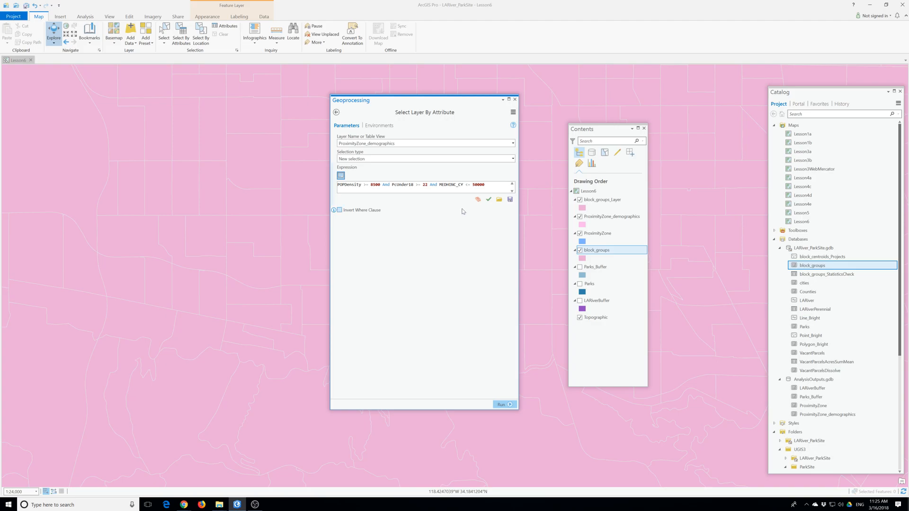
left_click(341, 176)
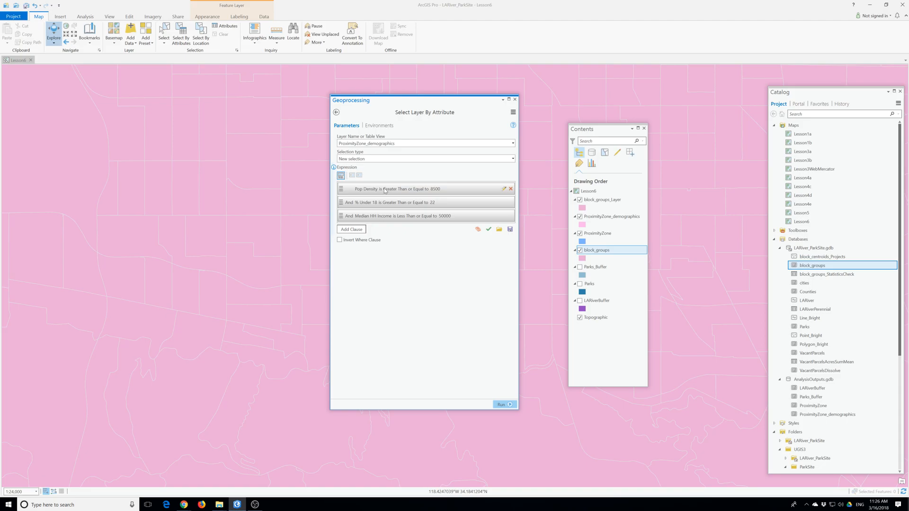
left_click(342, 175)
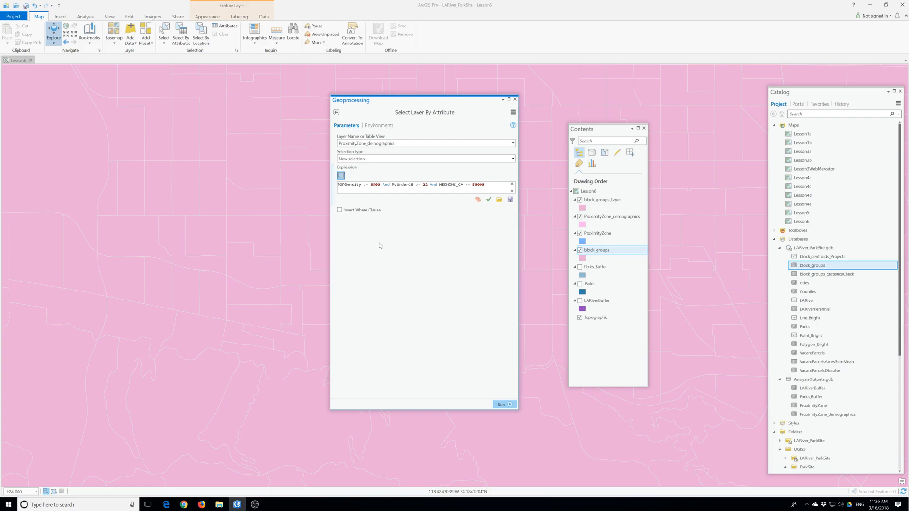
left_click(488, 200)
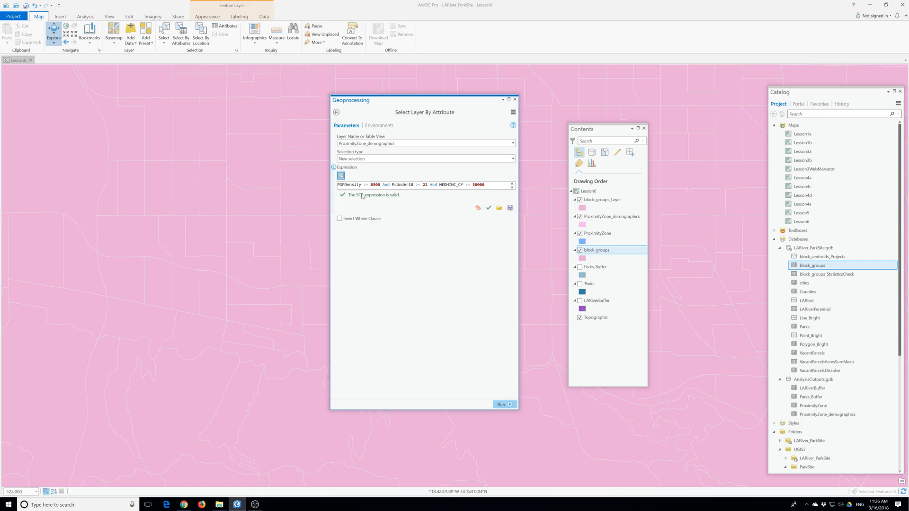
left_click(502, 404)
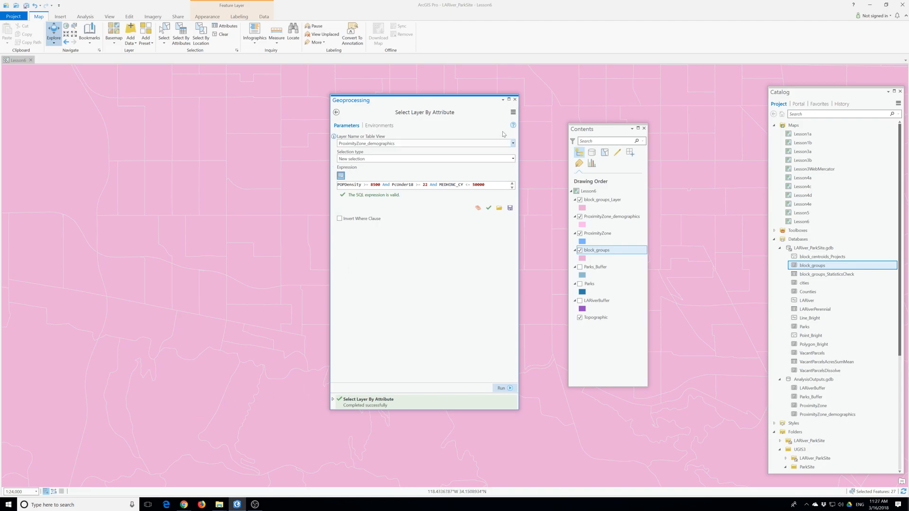
- Open the ProximityZone_demographics attribute table and review its selected records
left_click_drag(451, 101, 374, 101)
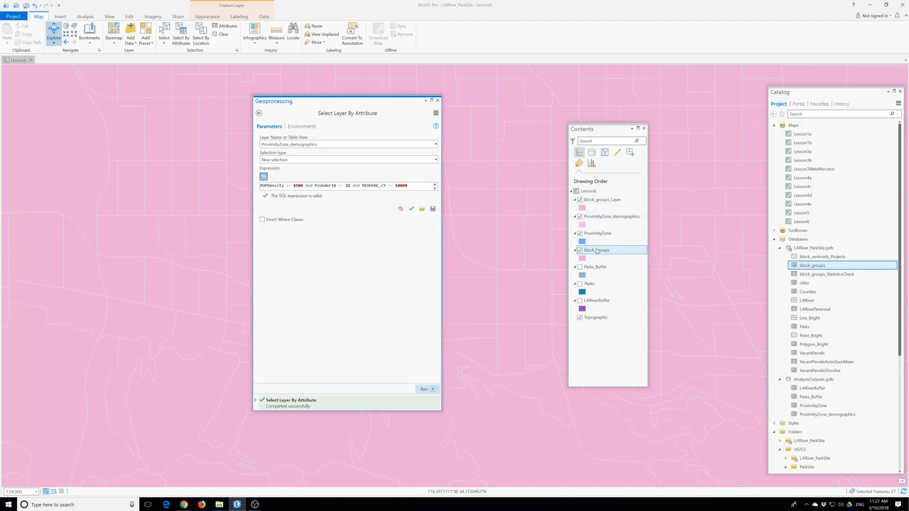
right_click(597, 250)
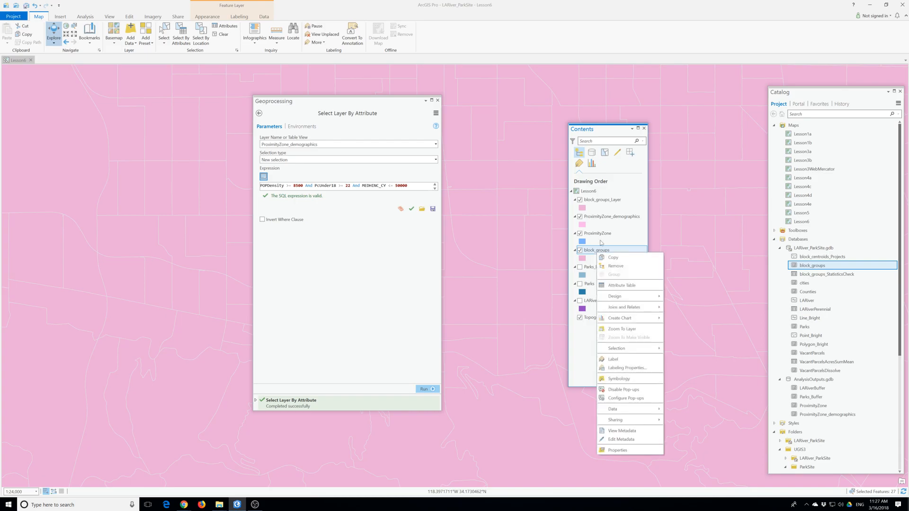
right_click(598, 218)
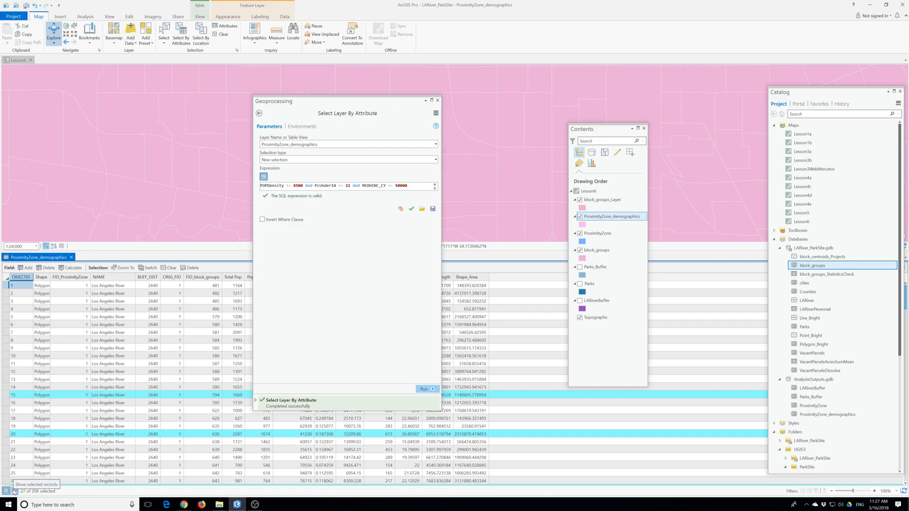
left_click(15, 490)
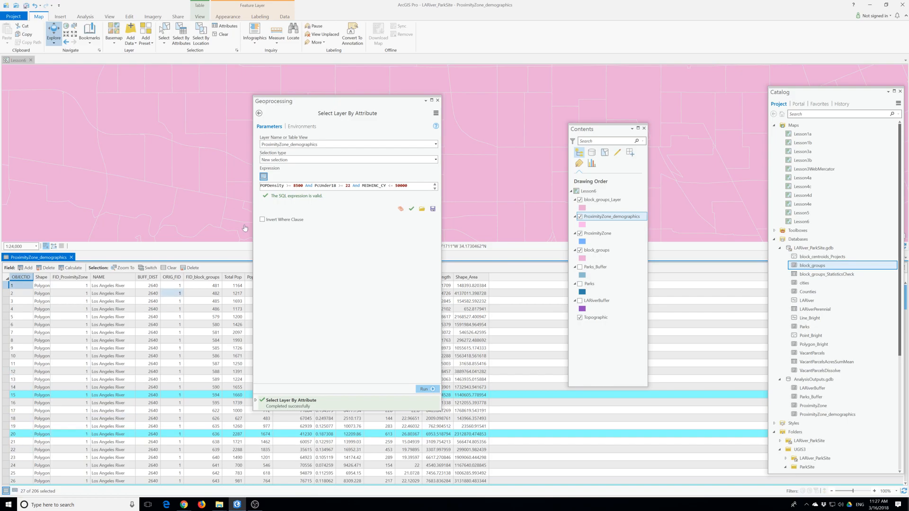
- Export the selected ProximityZone_demographics features with Copy Features to a feature class named Goodzones in AnalysisOutputs.gdb
right_click(601, 221)
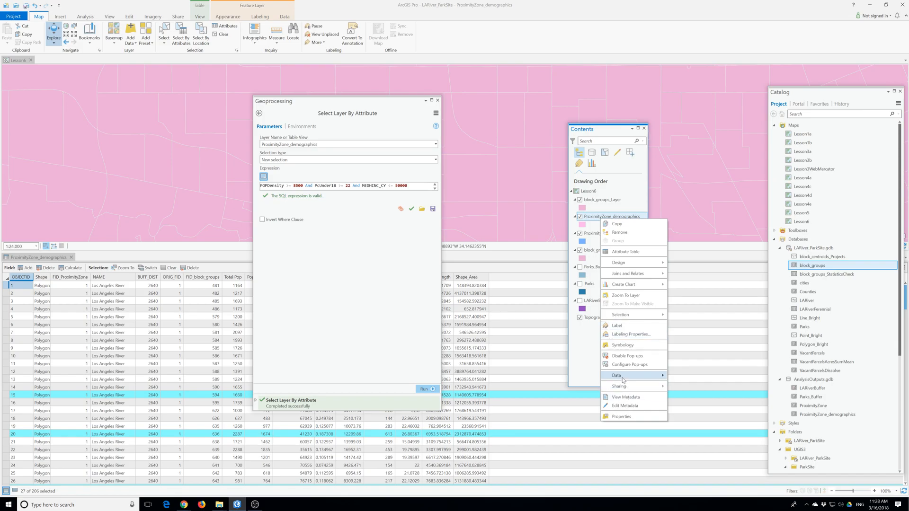
mouse_move(623, 377)
left_click(692, 377)
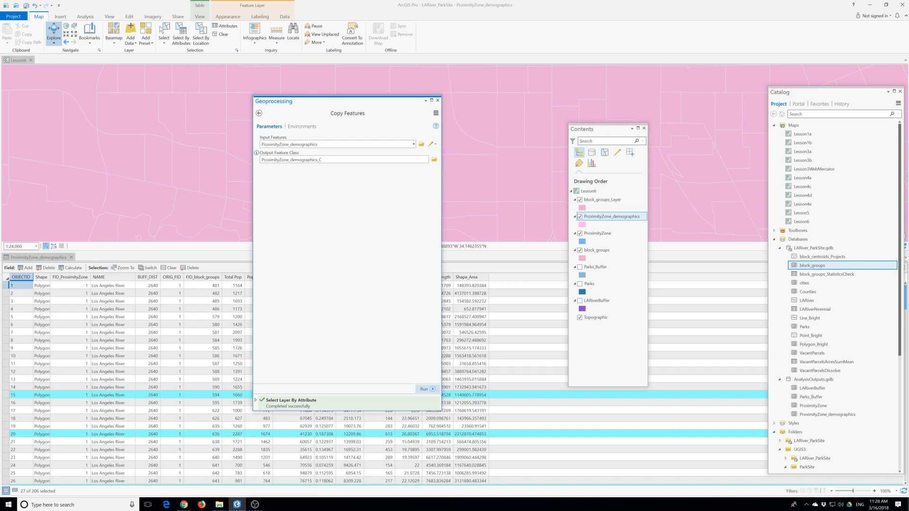
left_click(402, 160)
key("BackSpace")
key("BackSpace")
key("BackSpace")
key("BackSpace")
key("BackSpace")
key("BackSpace")
key("BackSpace")
key("BackSpace")
key("BackSpace")
key("BackSpace")
key("BackSpace")
key("BackSpace")
key("BackSpace")
key("BackSpace")
key("BackSpace")
key("BackSpace")
key("BackSpace")
key("BackSpace")
key("BackSpace")
key("BackSpace")
key("BackSpace")
key("BackSpace")
type("Goodzones")
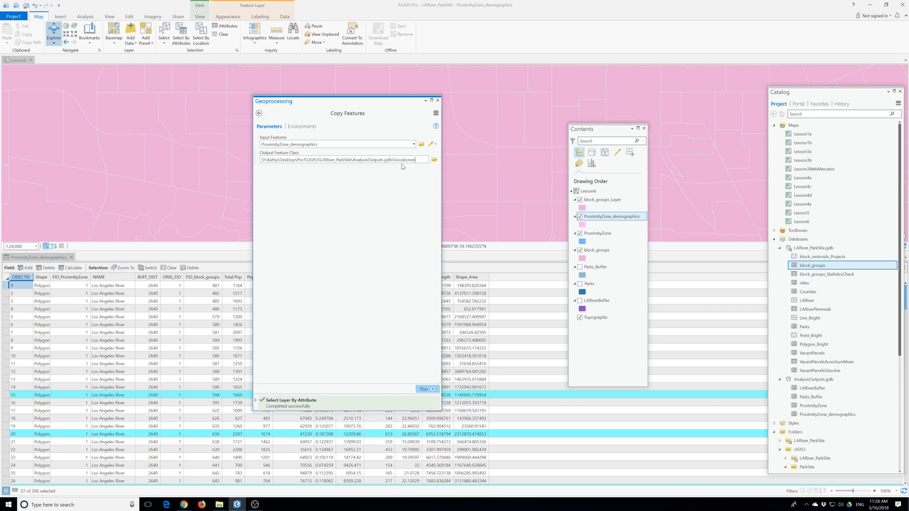
left_click(424, 388)
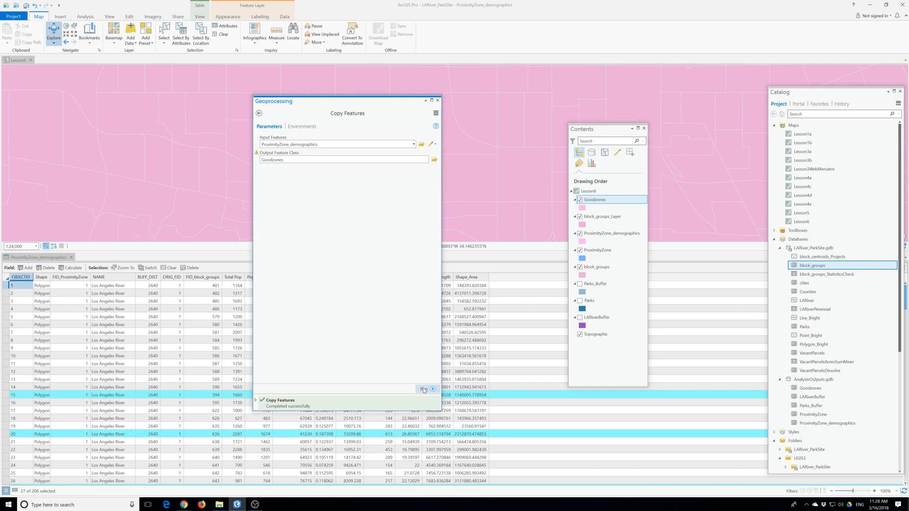
scroll(807, 388, "down", 3)
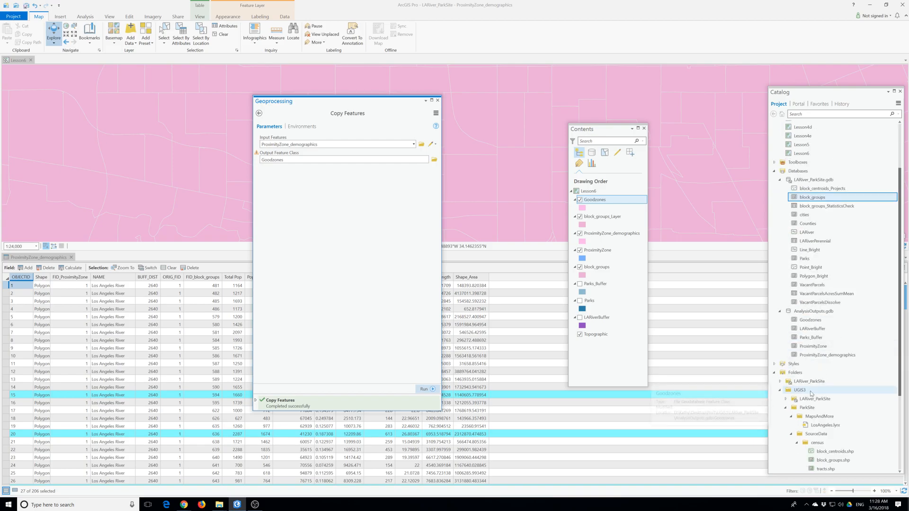
left_click(809, 320)
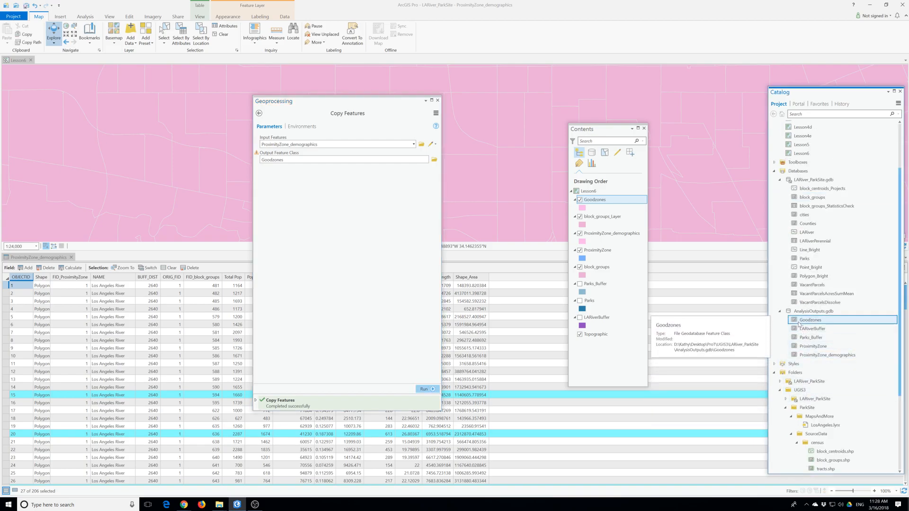
- Zoom to the Goodzones layer and hide block_groups_Layer, ProximityZone_demographics, ProximityZone and block_groups
right_click(595, 199)
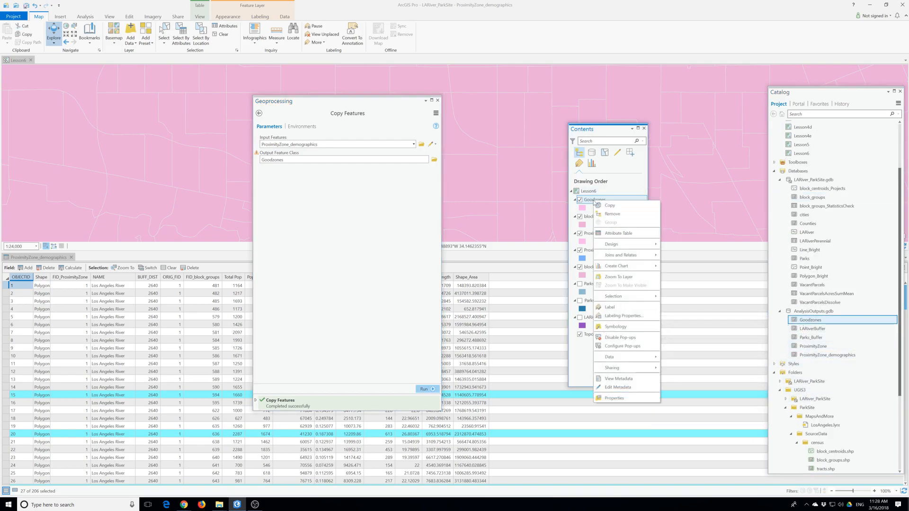
left_click(613, 277)
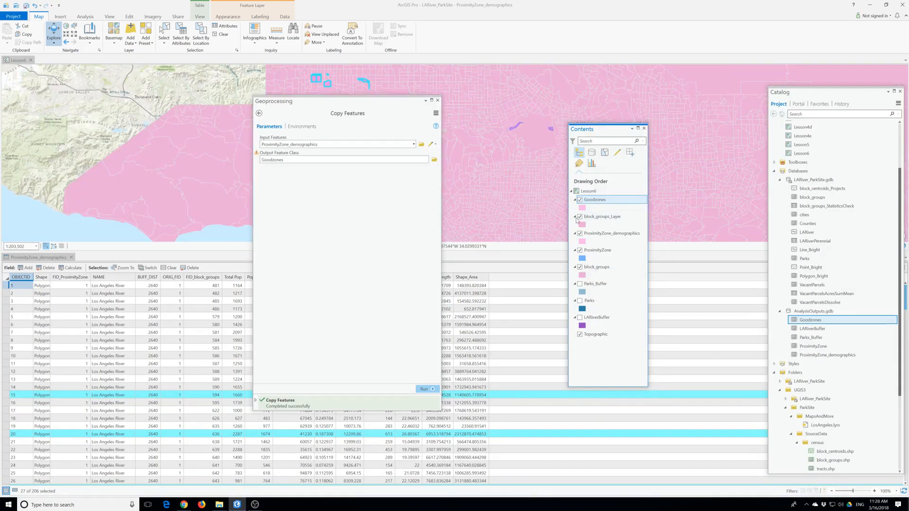
left_click(579, 216)
left_click(579, 233)
left_click(579, 250)
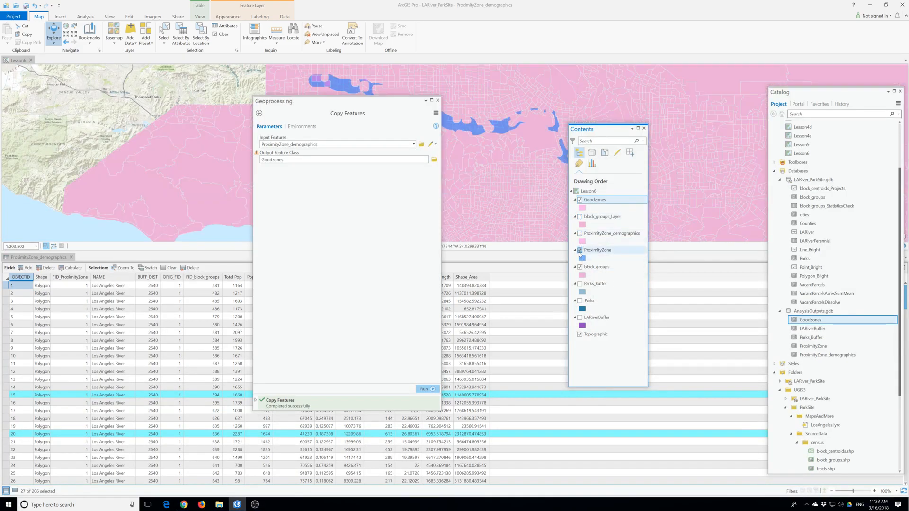
left_click(580, 268)
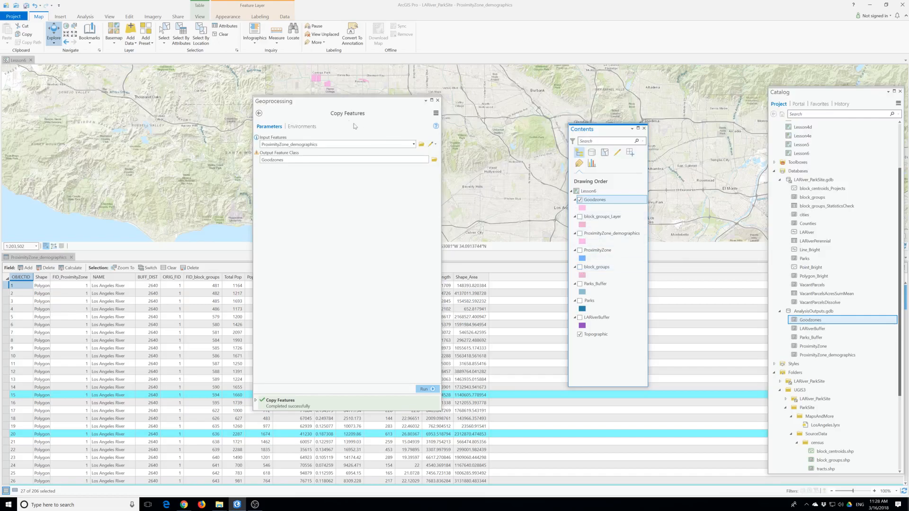
- Close the ProximityZone_demographics attribute table and zoom in on the Goodzones polygons around Canoga Park and Reseda
left_click_drag(353, 108, 191, 133)
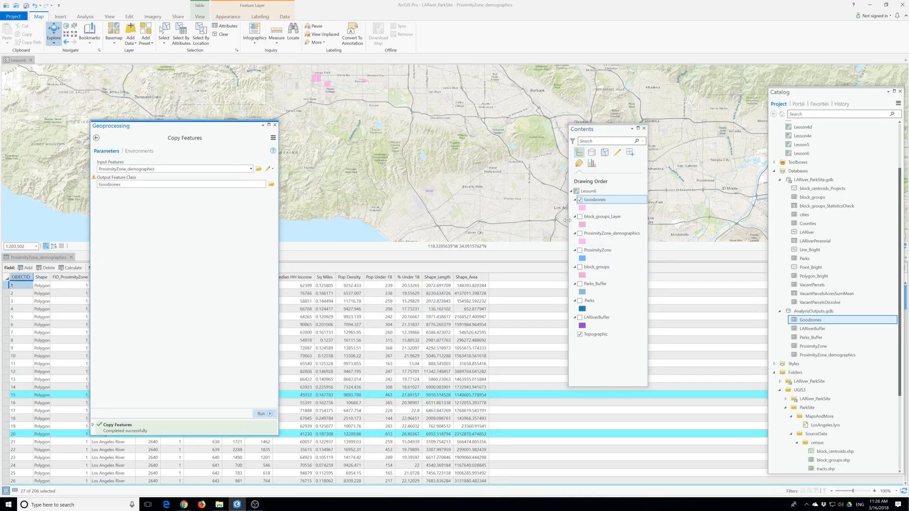
right_click(592, 201)
left_click(620, 276)
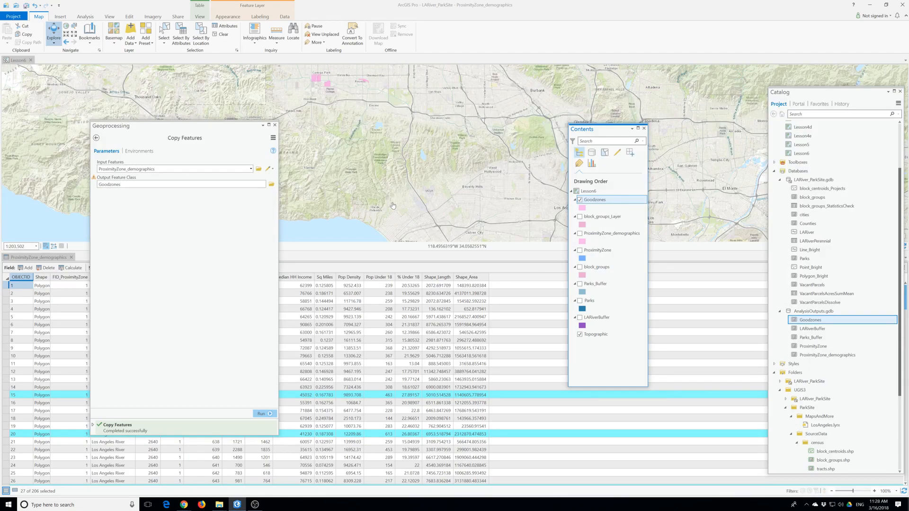
left_click(71, 257)
left_click_drag(166, 125, 108, 128)
scroll(340, 201, "up", 3)
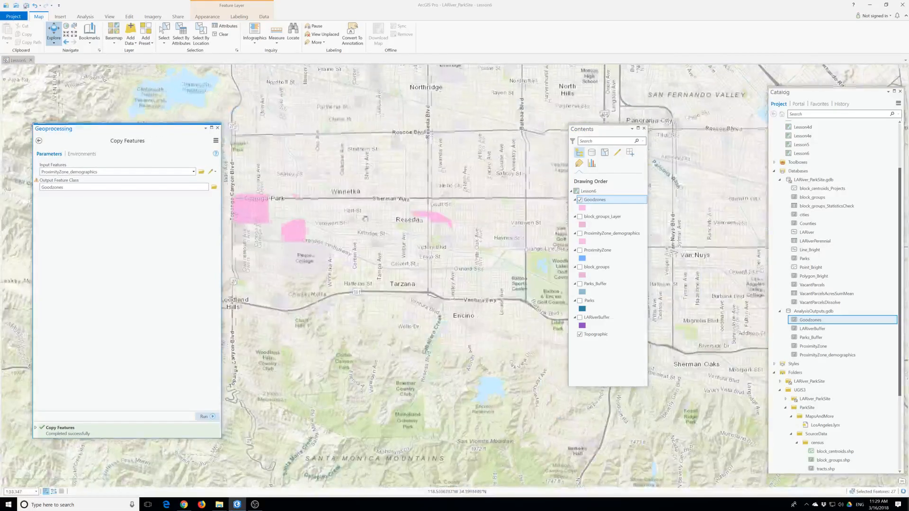
scroll(353, 213, "up", 1)
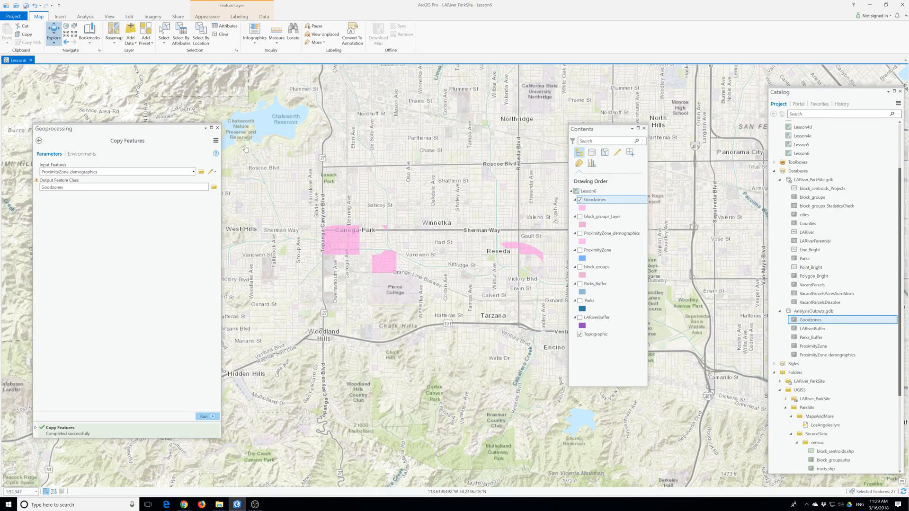
- Clear the current feature selection and close the Copy Features tool to free up the map
left_click(222, 34)
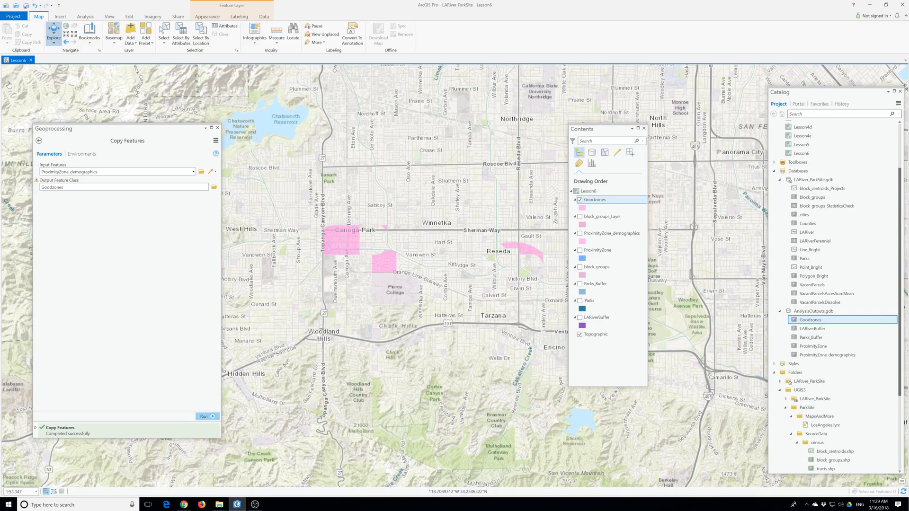
left_click(13, 16)
left_click(217, 127)
left_click_drag(606, 130, 142, 119)
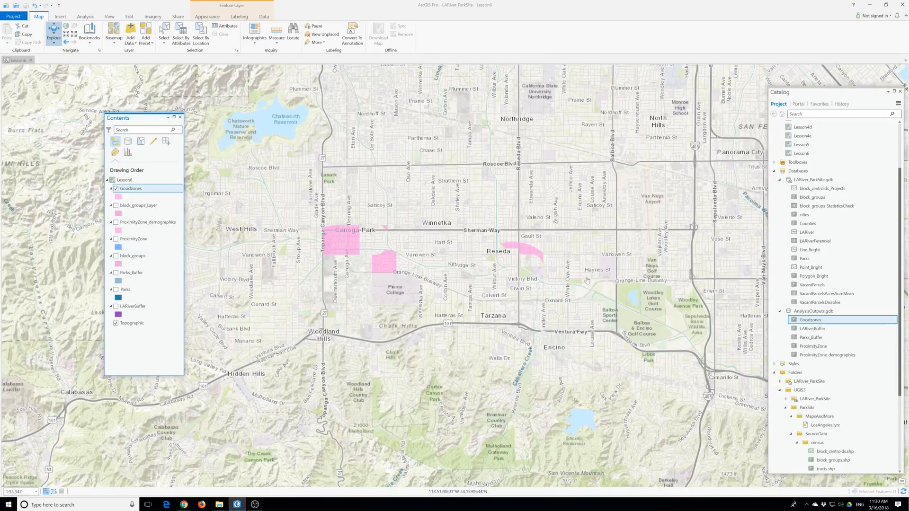
- Add VacantParcels from LARiver_ParkSite.gdb to the map and select by location its parcels that intersect Goodzones
left_click(795, 285)
left_click_drag(795, 286, 123, 190)
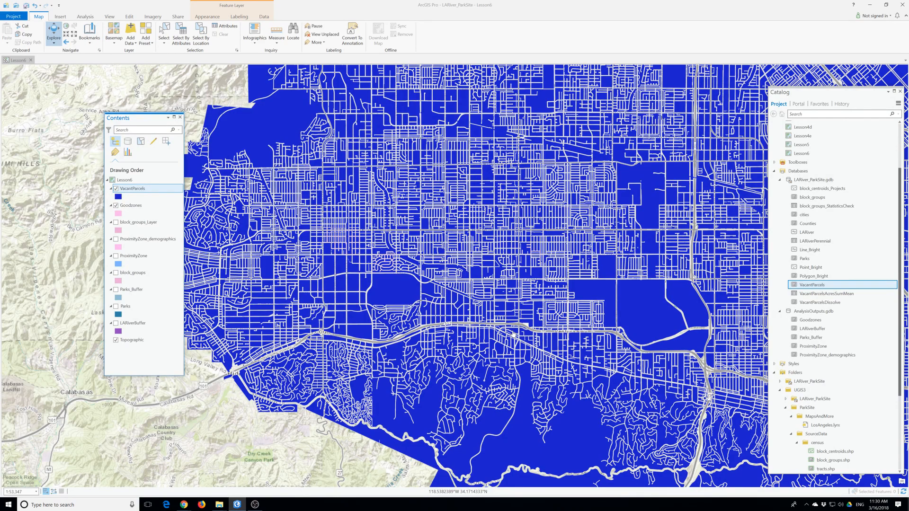
left_click(201, 42)
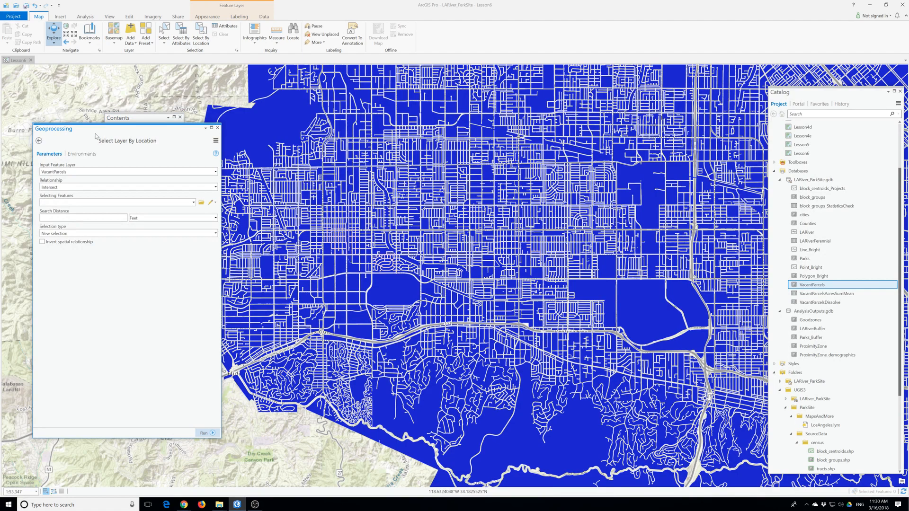
left_click_drag(96, 128, 386, 195)
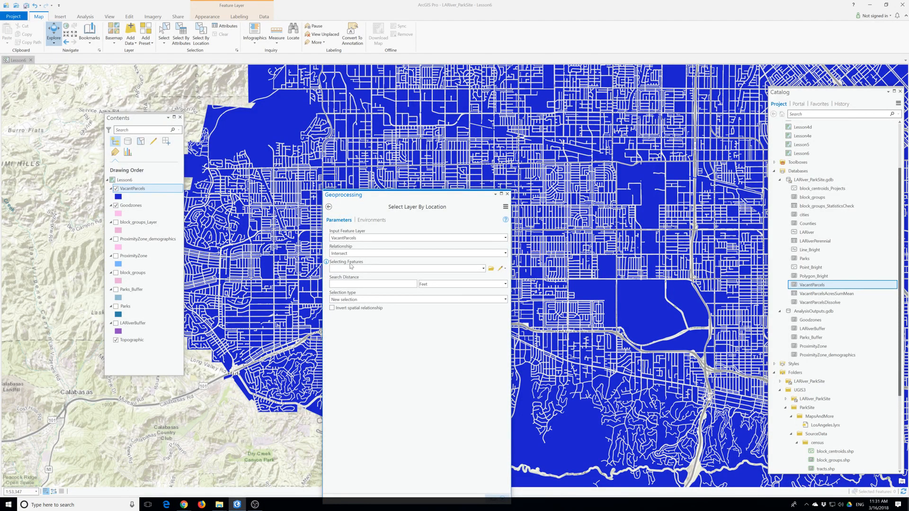
left_click_drag(131, 205, 344, 271)
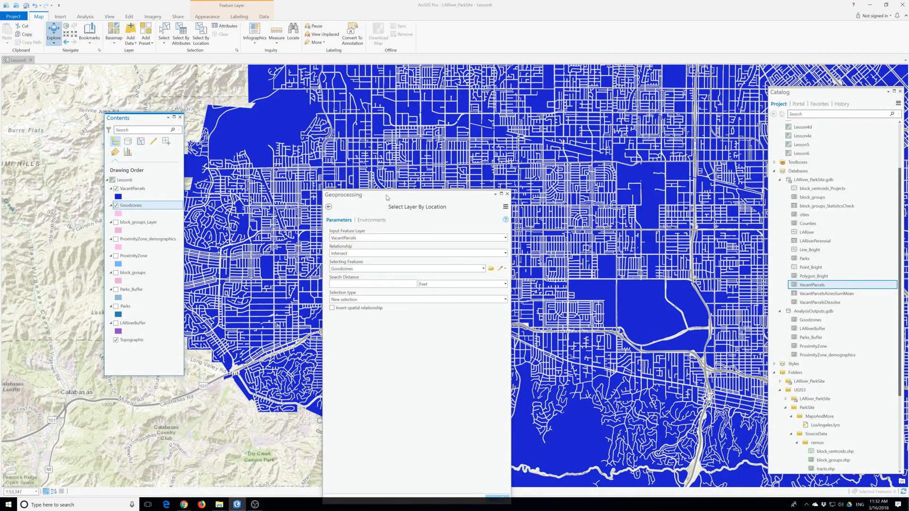
left_click_drag(387, 197, 396, 124)
left_click(501, 427)
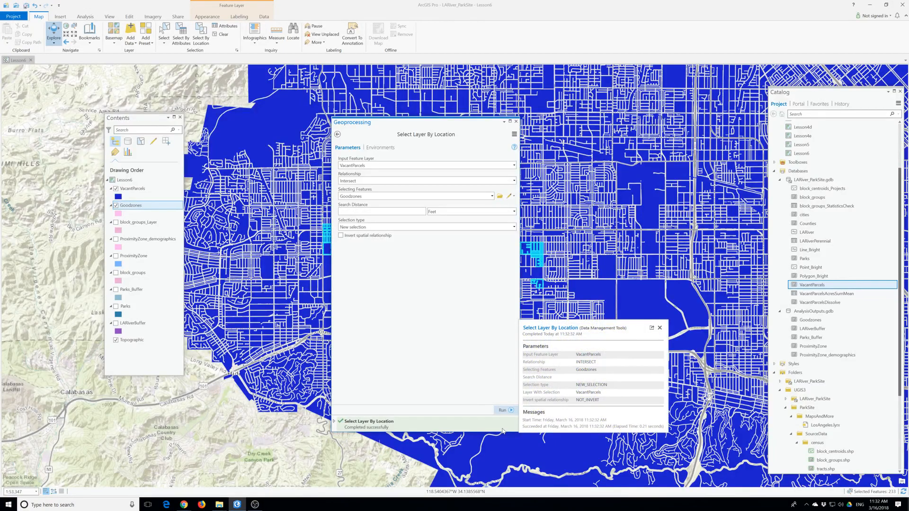
- Check the selection in the VacantParcels attribute table, closing the Select Layer By Location tool and the table when done
right_click(135, 189)
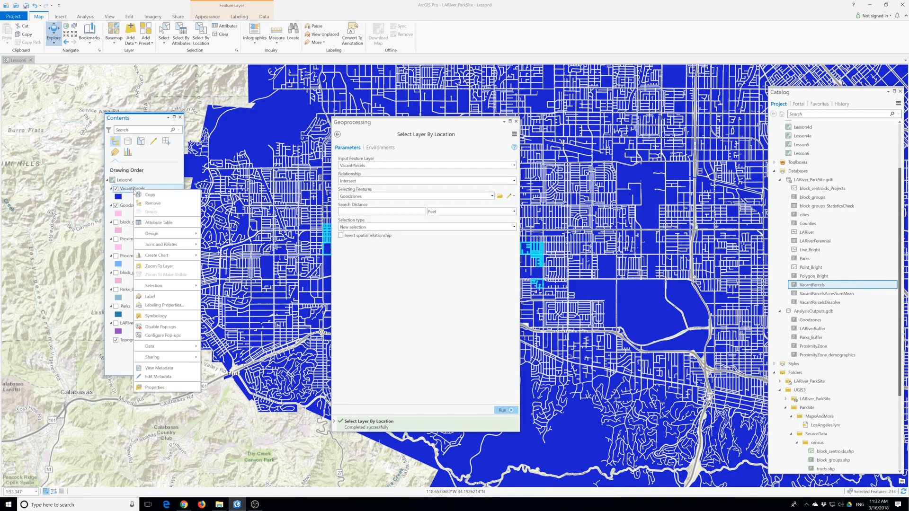
left_click(159, 223)
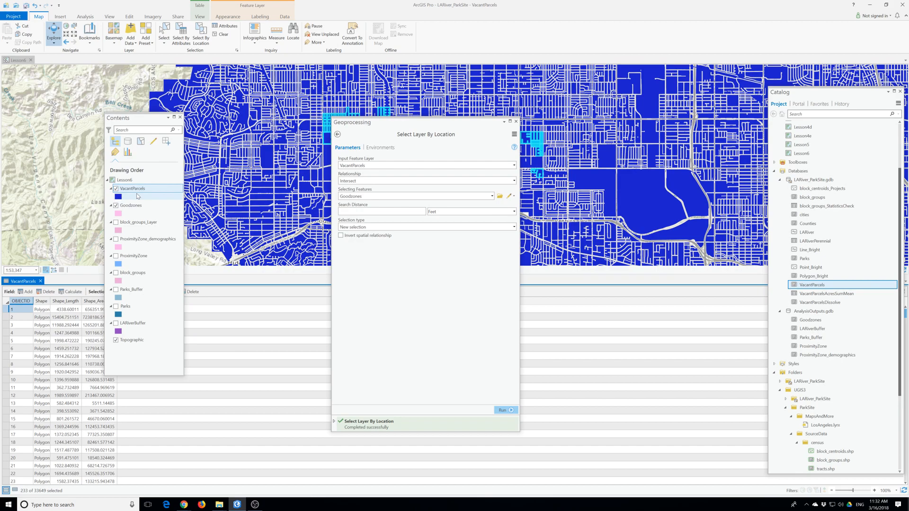
left_click(516, 122)
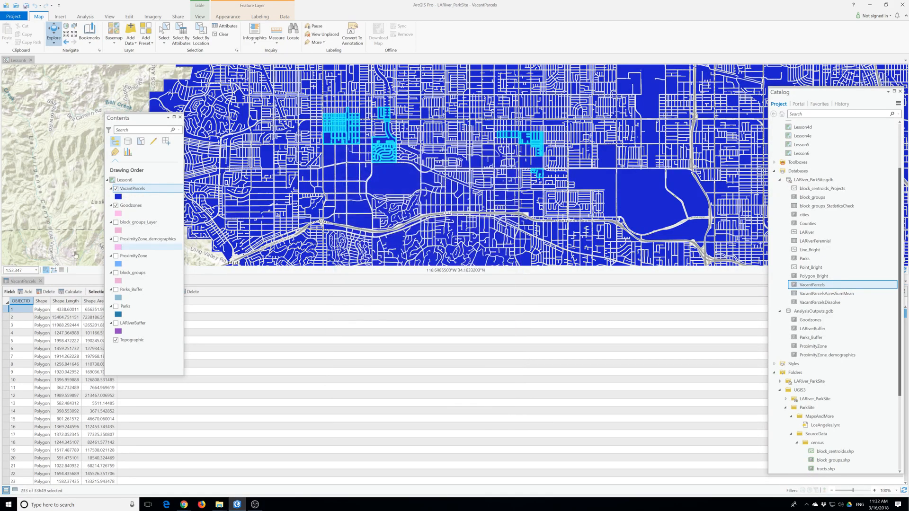
left_click(40, 282)
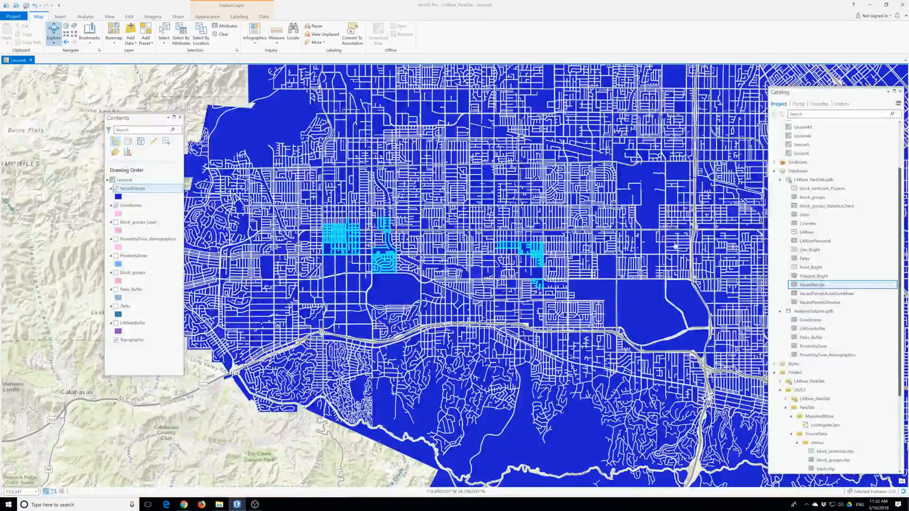
- Add VacantParcelsDissolve from LARiver_ParkSite.gdb to the map and hide the VacantParcels layer
left_click(800, 302)
left_click_drag(800, 306, 140, 191)
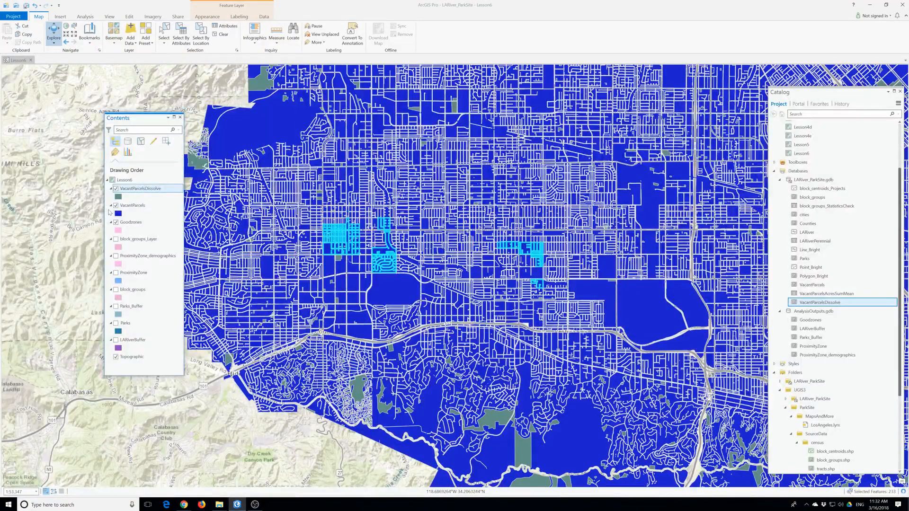
left_click(116, 206)
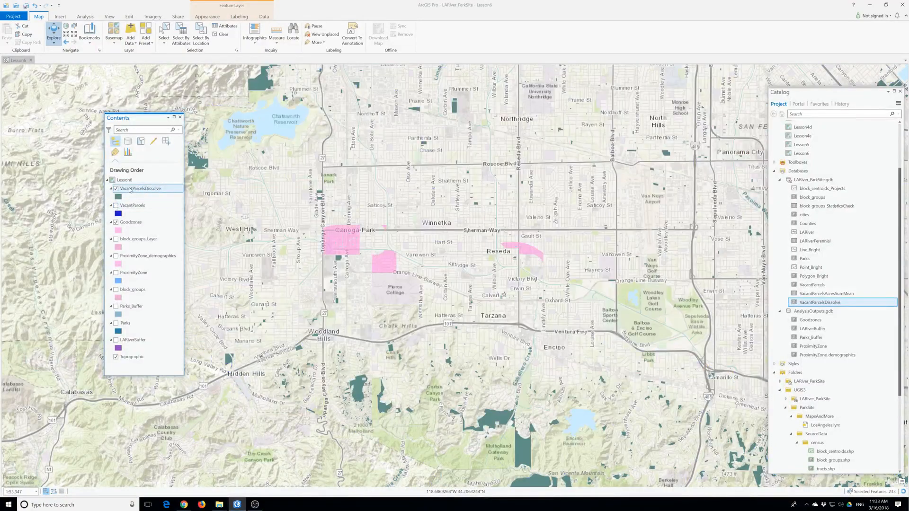
- Check the records in the VacantParcelsDissolve attribute table and close the table
right_click(130, 189)
left_click(142, 222)
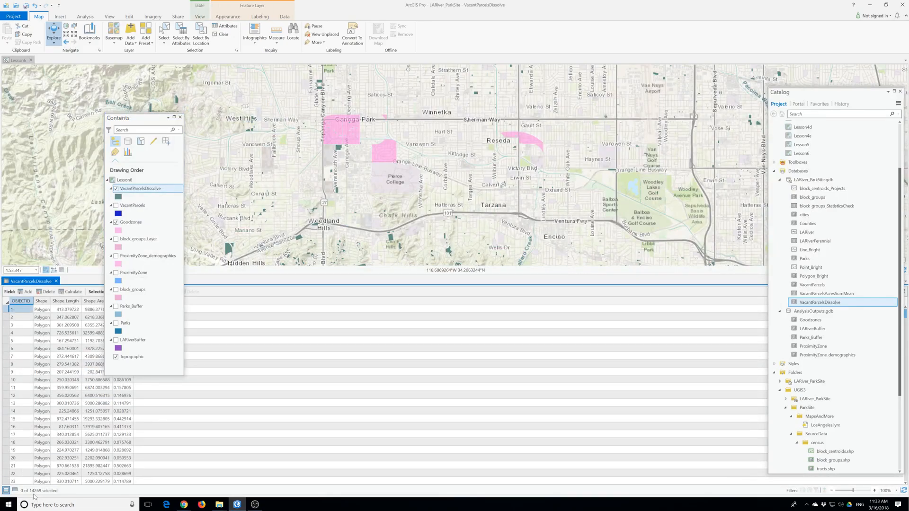
left_click(56, 281)
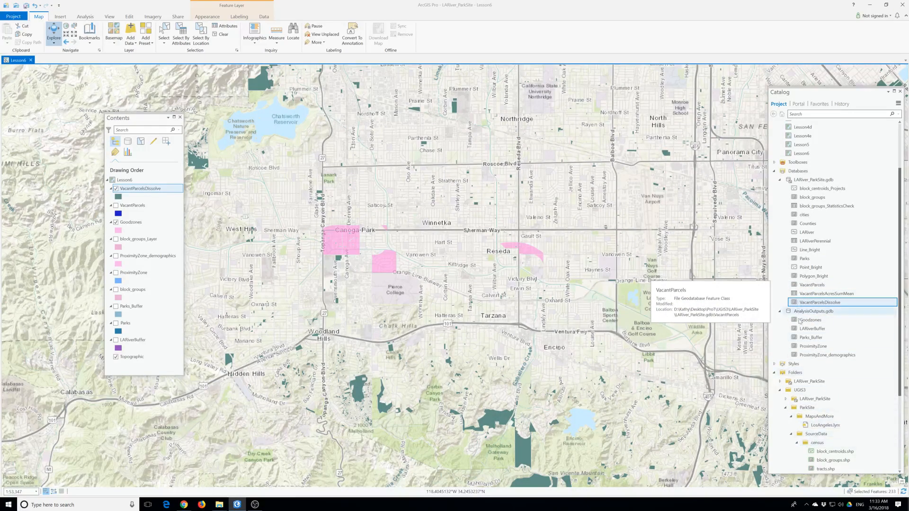
- Select by location the VacantParcelsDissolve features that intersect Goodzones, and open that layer's attribute table
left_click_drag(802, 303, 224, 217)
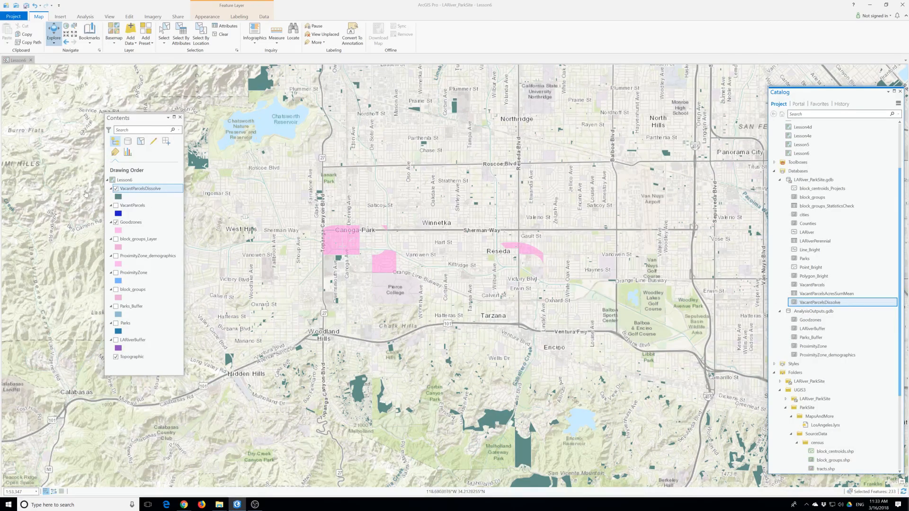
left_click(201, 36)
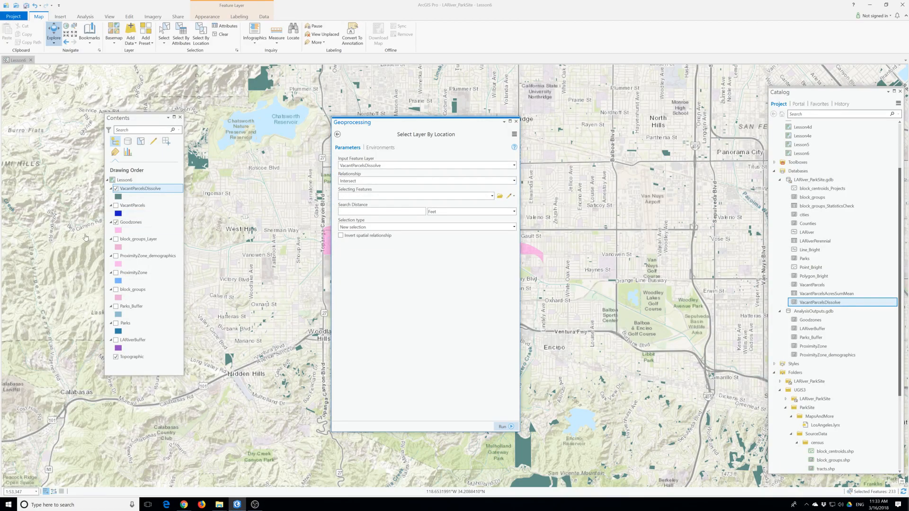
left_click_drag(135, 222, 358, 200)
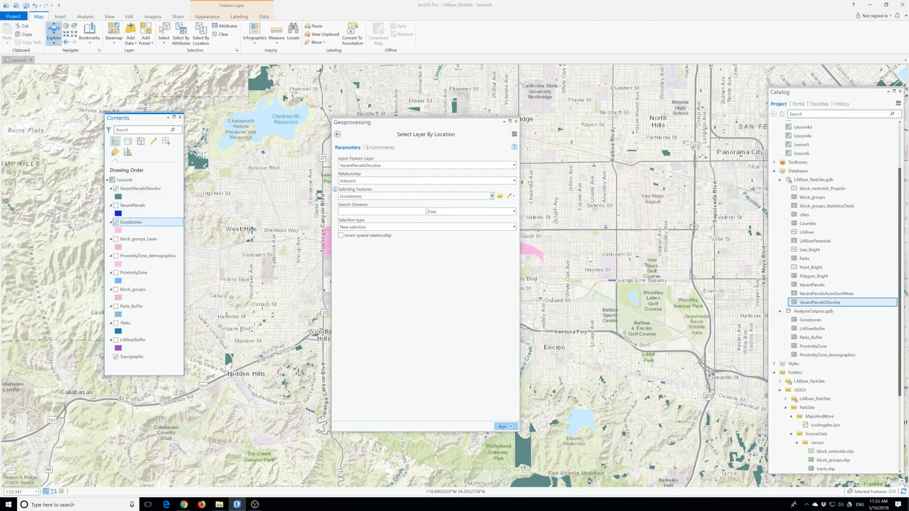
left_click(501, 426)
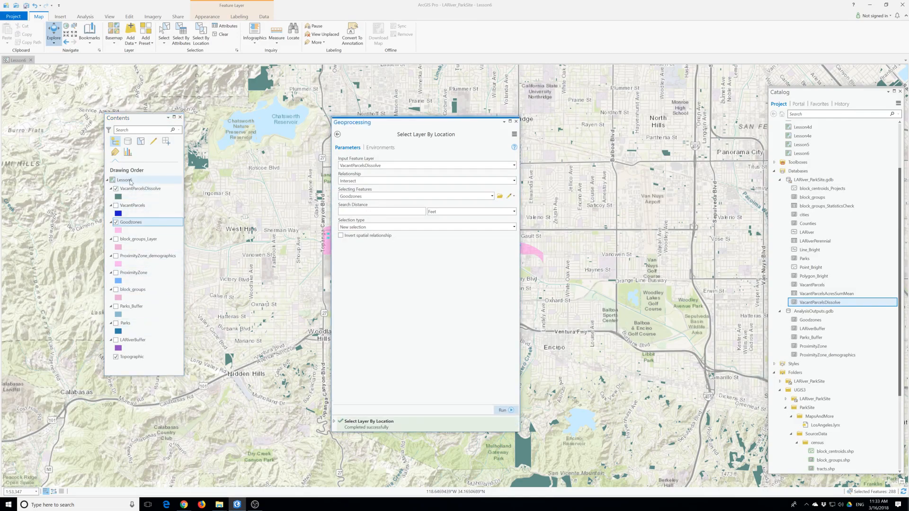
right_click(134, 189)
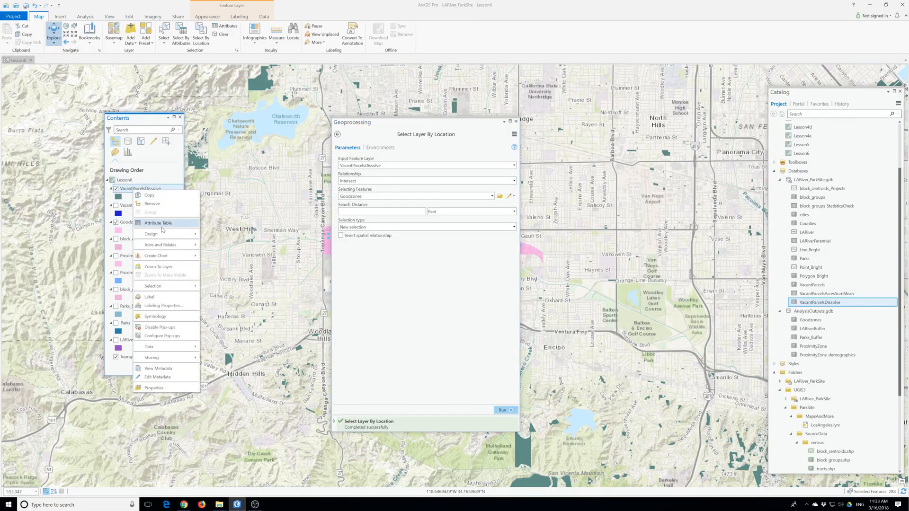
left_click(161, 224)
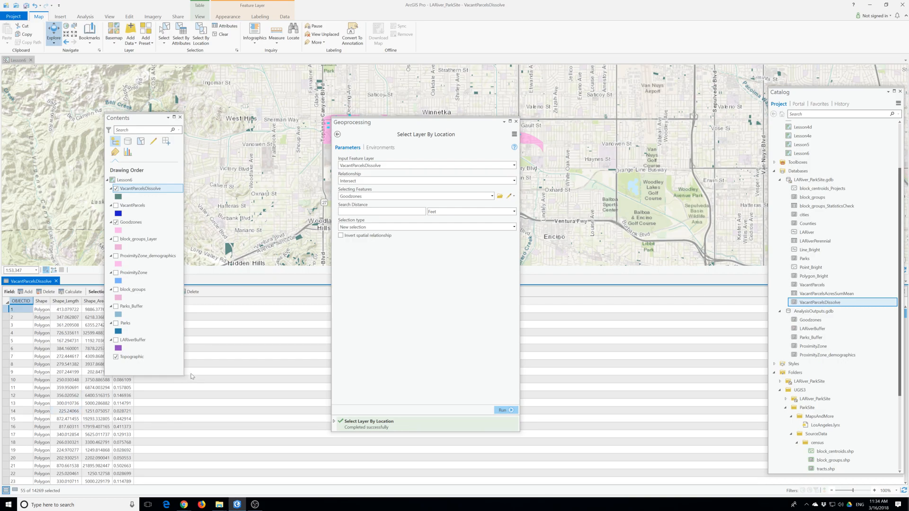
- Select by attributes, as a subset of the current VacantParcelsDissolve selection, the parcels with Acres greater than or equal to 0.250042065872929
left_click(515, 121)
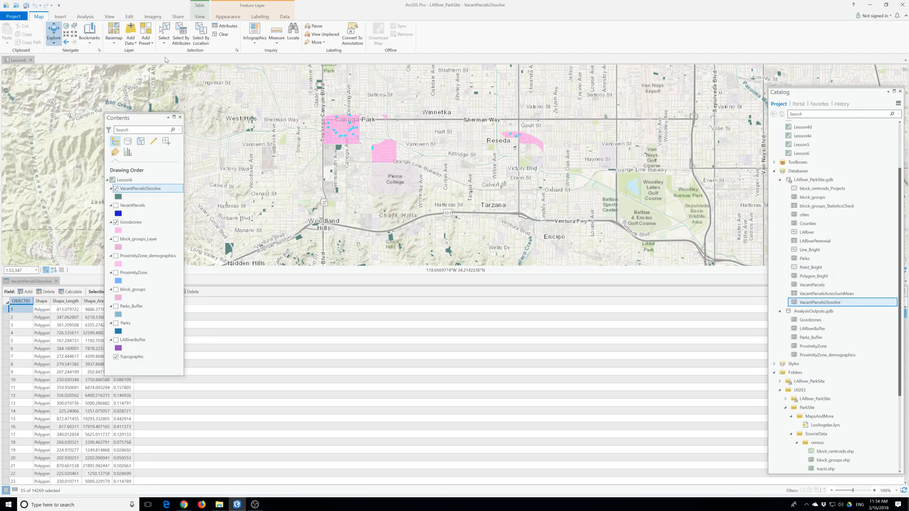
left_click(181, 37)
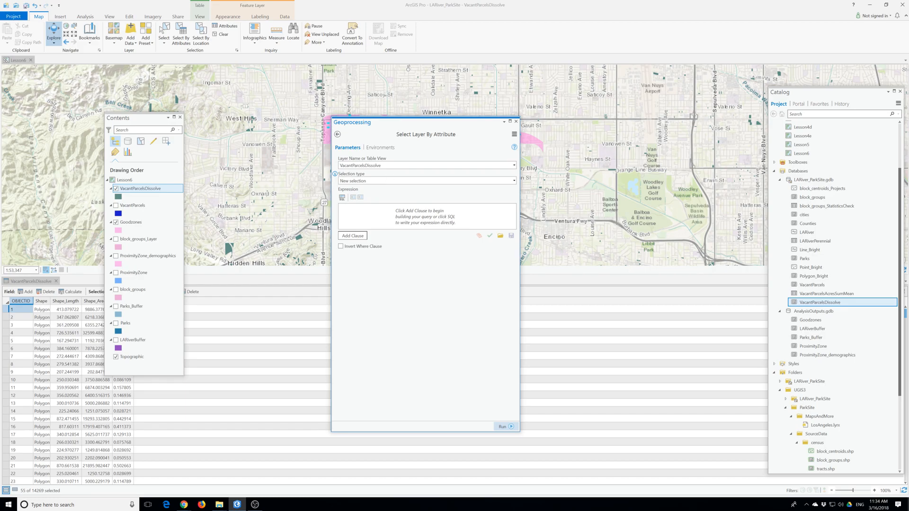
left_click(514, 181)
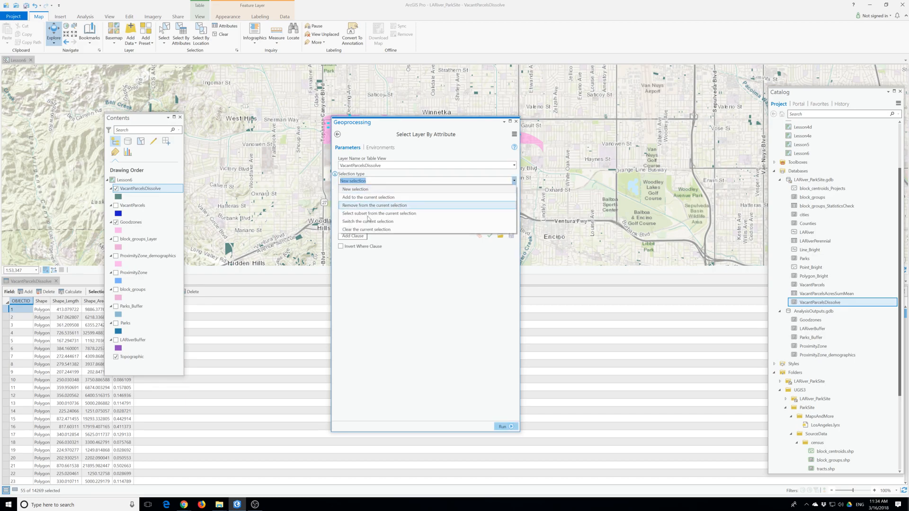
left_click(374, 216)
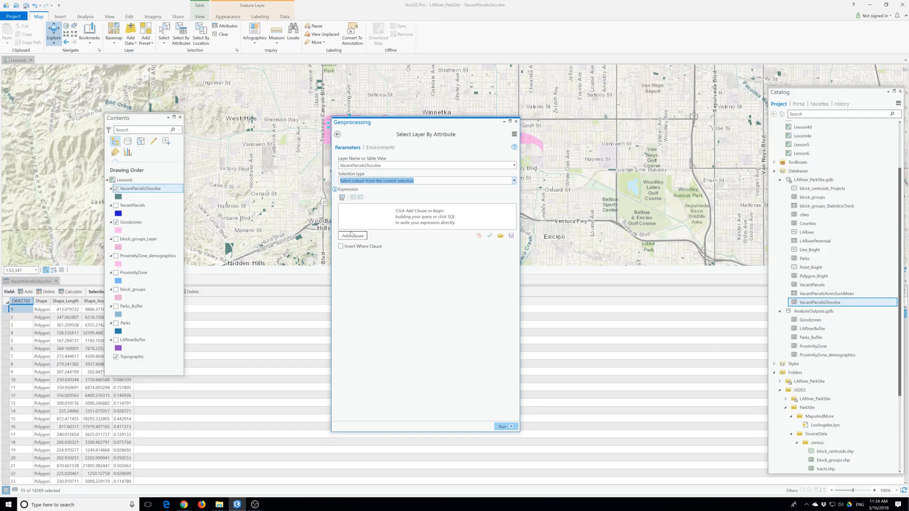
left_click(352, 236)
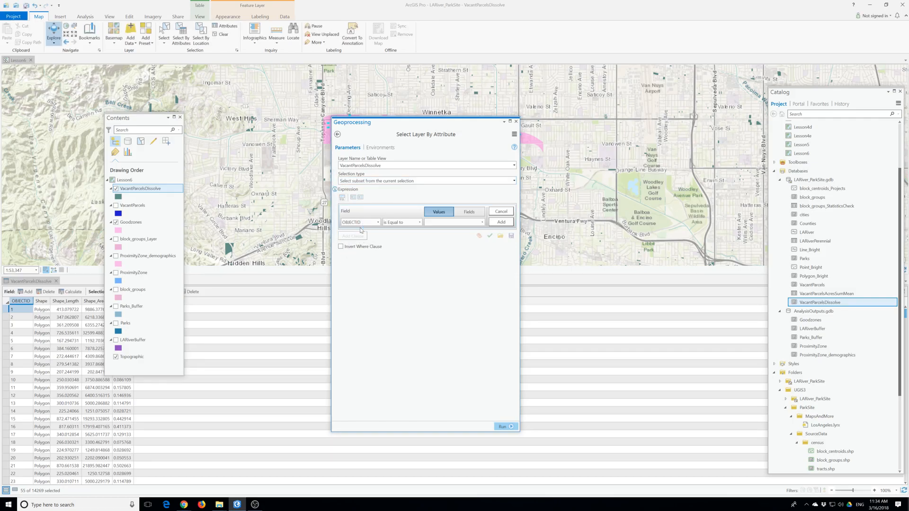
left_click(371, 223)
left_click(365, 252)
left_click(418, 222)
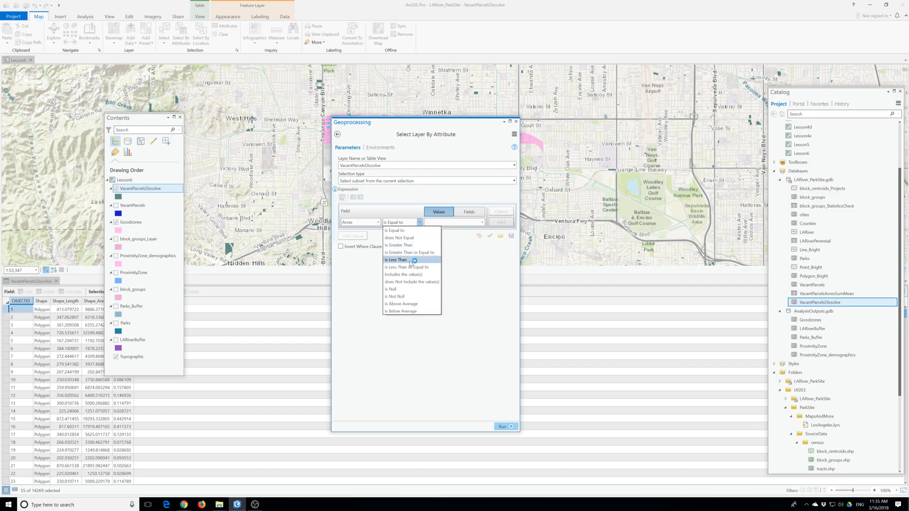
left_click(415, 252)
left_click(452, 222)
type("0.250042065872929")
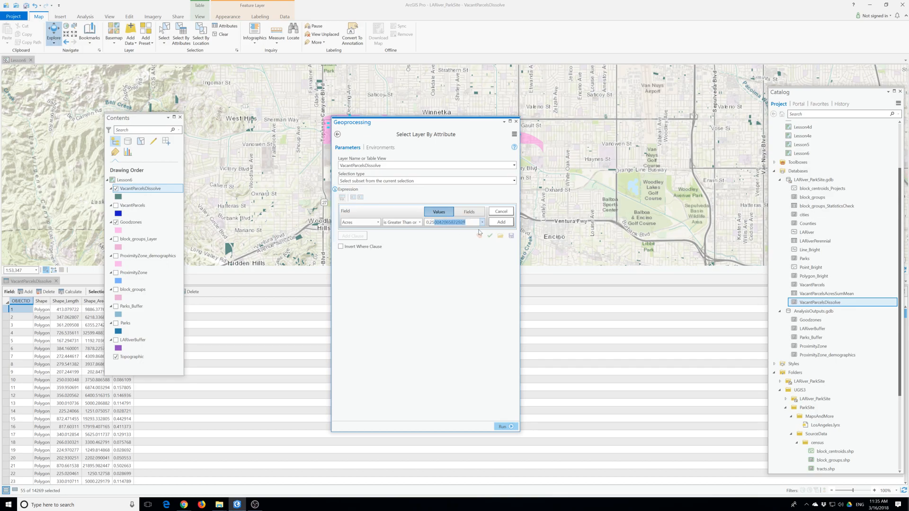
left_click(501, 222)
left_click(501, 424)
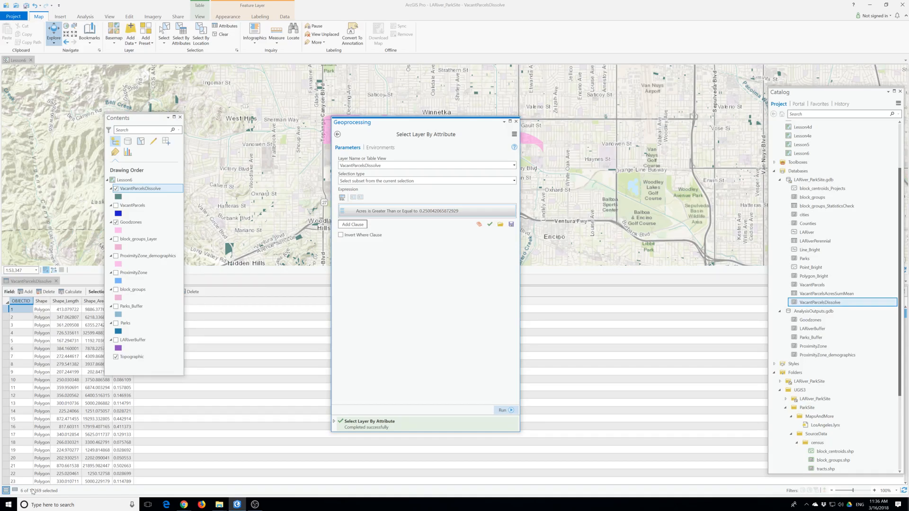
- Show only the selected records in the VacantParcelsDissolve attribute table and close the Select Layer By Attribute tool
left_click(19, 491)
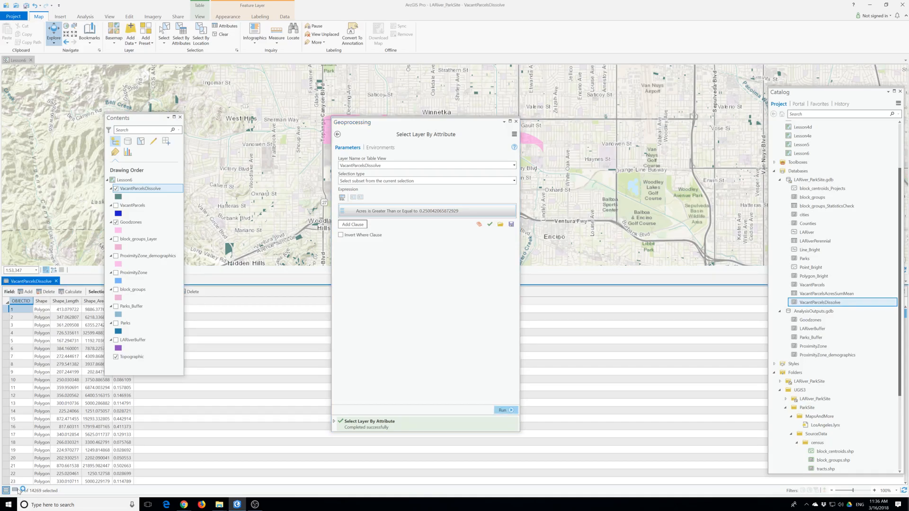
left_click(18, 491)
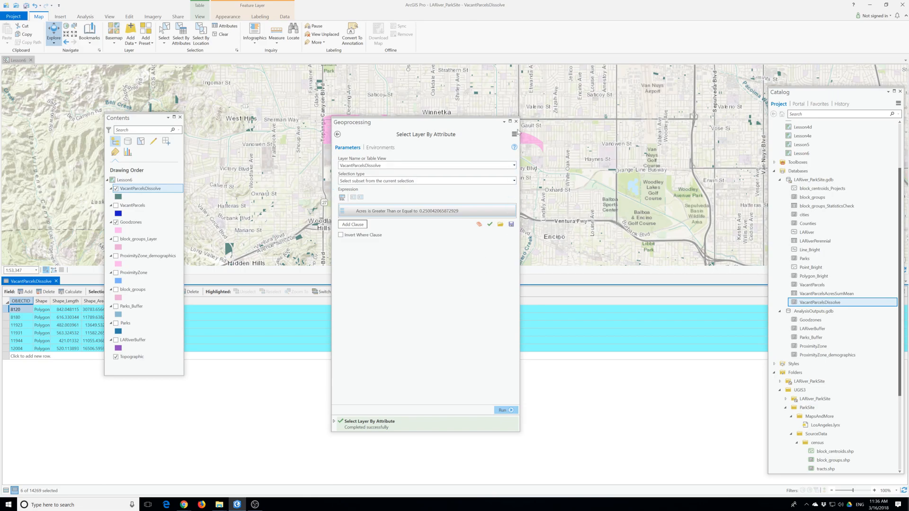
left_click(516, 123)
left_click(515, 122)
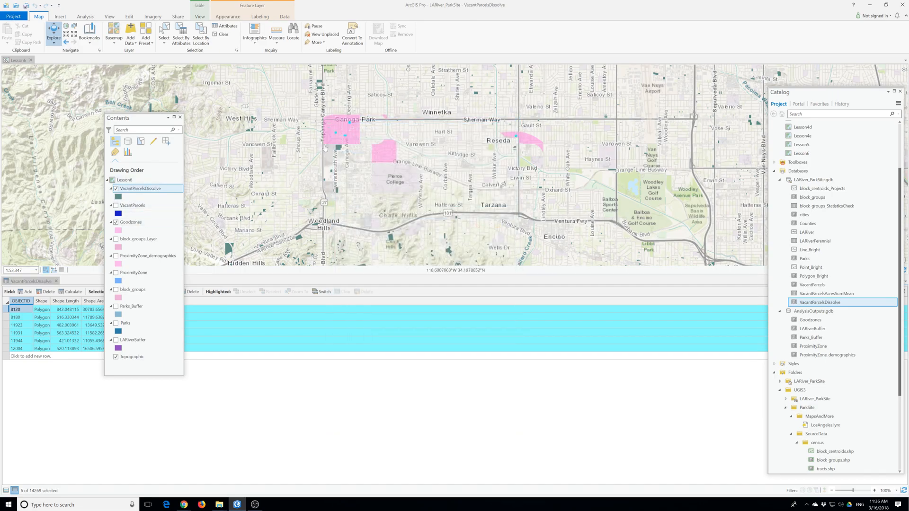
- Zoom the map to the selected VacantParcelsDissolve parcels
right_click(132, 190)
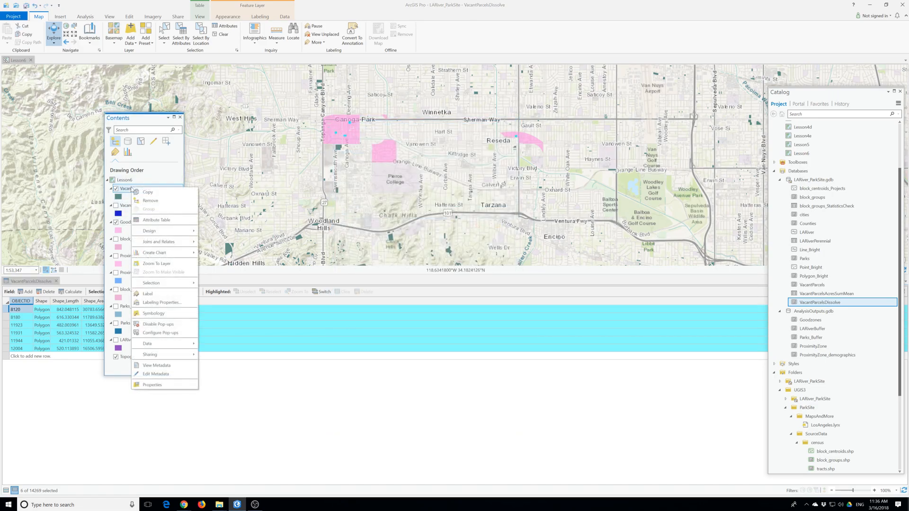
left_click(123, 223)
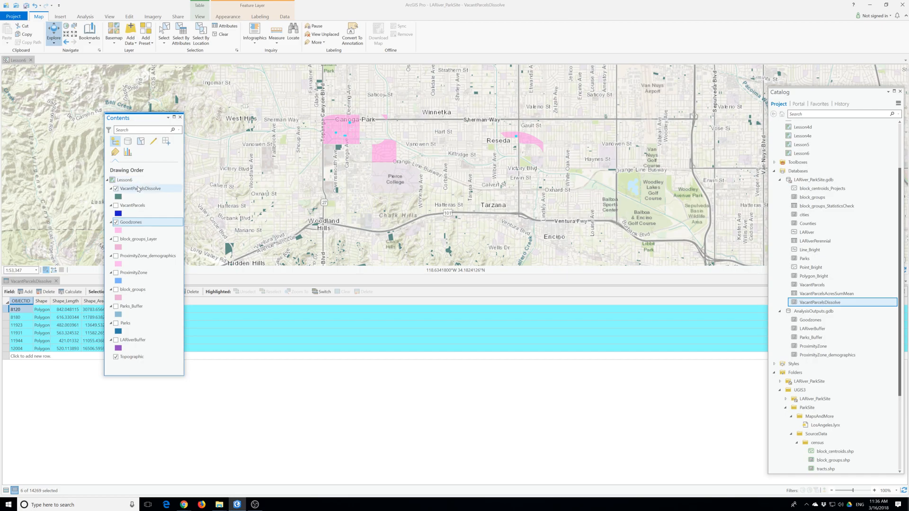
right_click(138, 191)
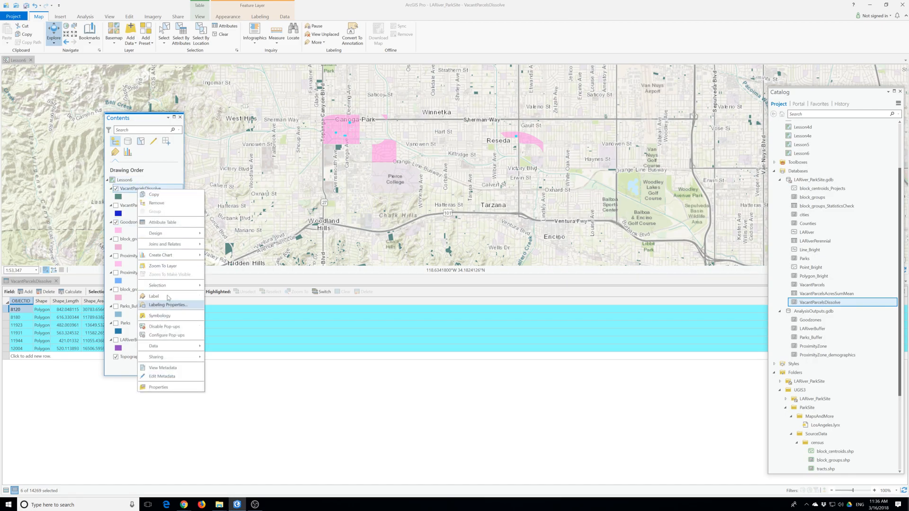
mouse_move(168, 285)
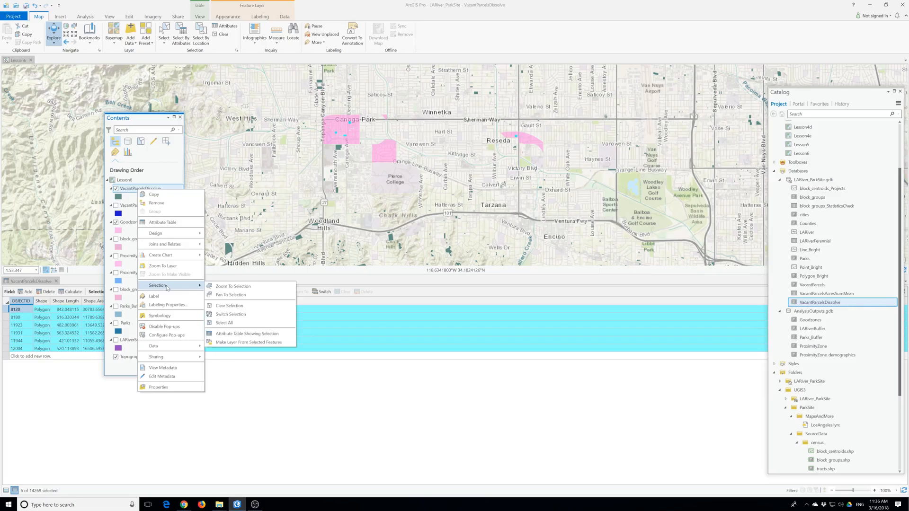
left_click(232, 287)
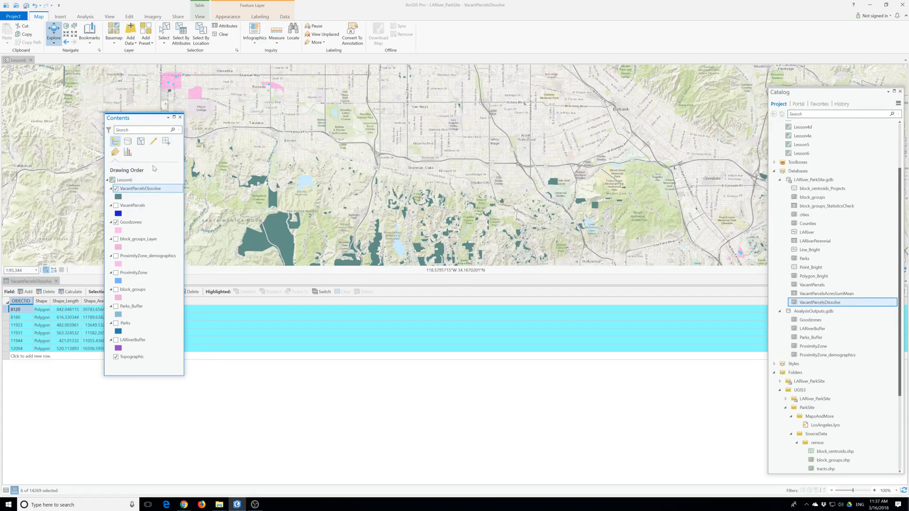
- Export the selected VacantParcelsDissolve parcels to AnalysisOutputs.gdb as a feature class named sixSites, closing the Copy Features tool when done
right_click(144, 189)
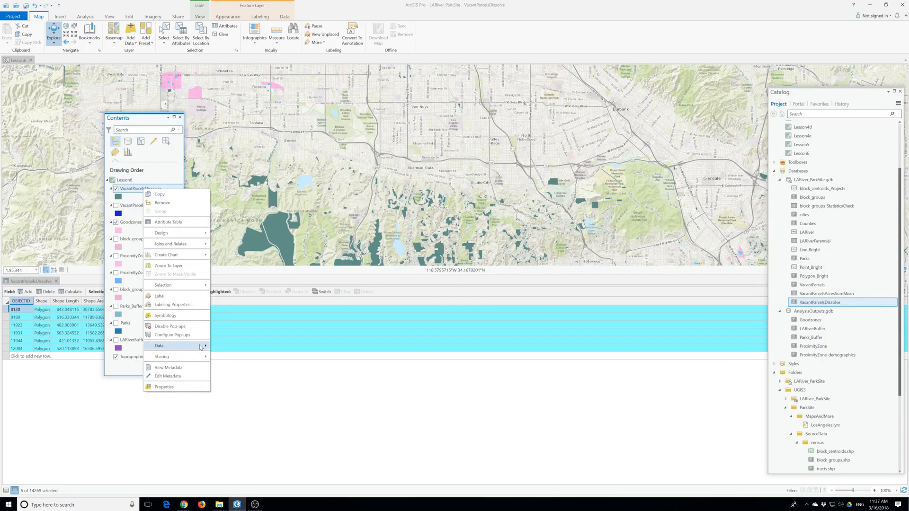
left_click(225, 347)
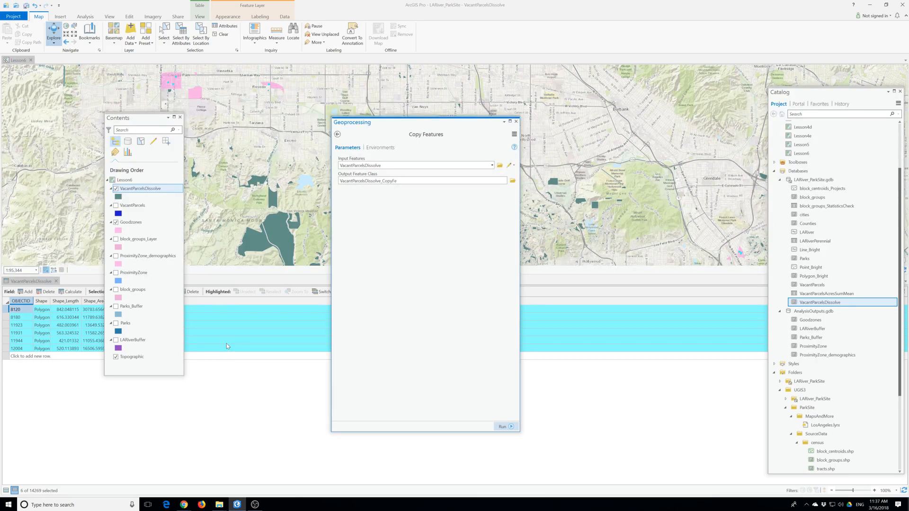
left_click(411, 182)
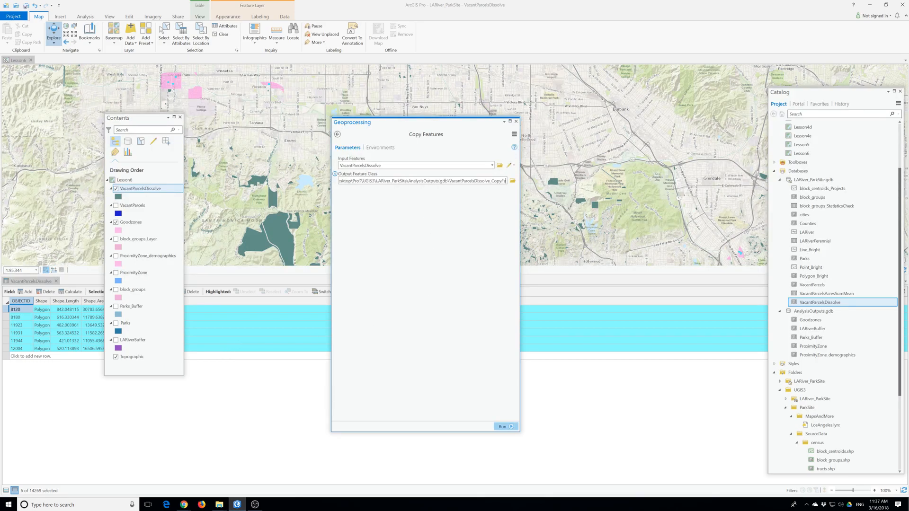
key("BackSpace")
key("BackSpace")
key("BackSpace")
key("BackSpace")
key("BackSpace")
key("BackSpace")
key("BackSpace")
key("BackSpace")
key("BackSpace")
key("BackSpace")
key("BackSpace")
key("BackSpace")
key("BackSpace")
key("BackSpace")
key("BackSpace")
key("BackSpace")
key("BackSpace")
key("BackSpace")
key("BackSpace")
key("BackSpace")
key("BackSpace")
key("BackSpace")
key("BackSpace")
key("BackSpace")
type("sixSite")
left_click(502, 426)
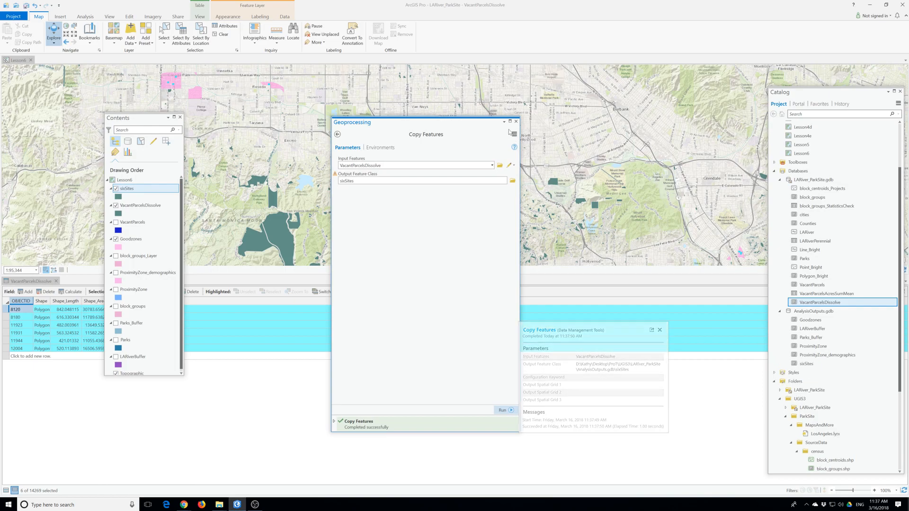
left_click(515, 121)
- Hide the VacantParcelsDissolve and Goodzones layers and close the VacantParcelsDissolve attribute table
left_click(115, 205)
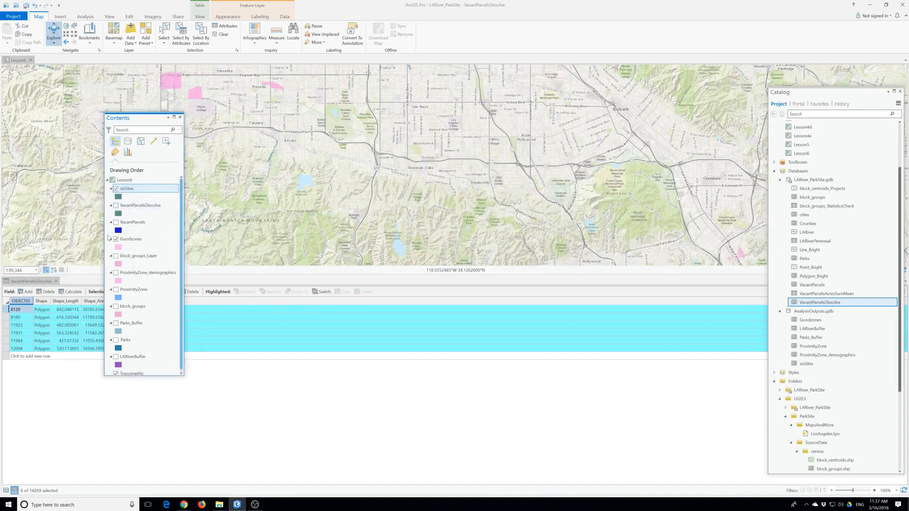
left_click(115, 239)
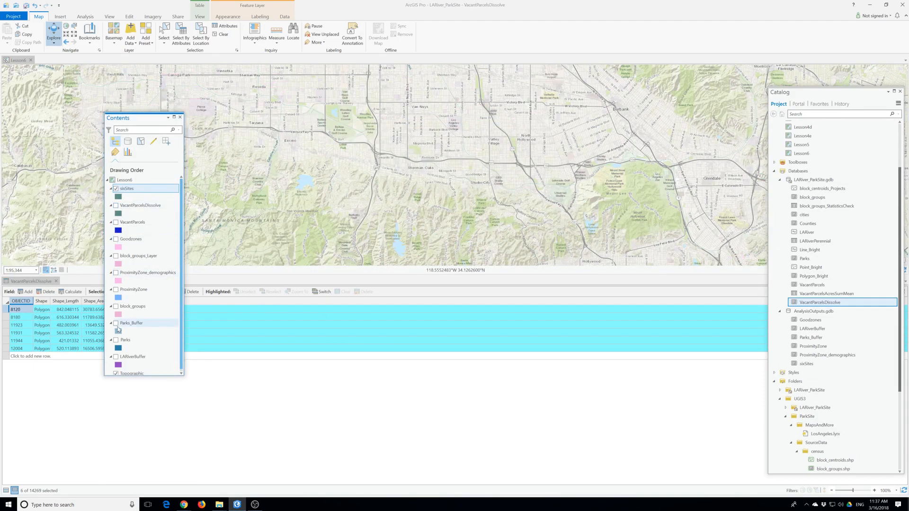
right_click(124, 188)
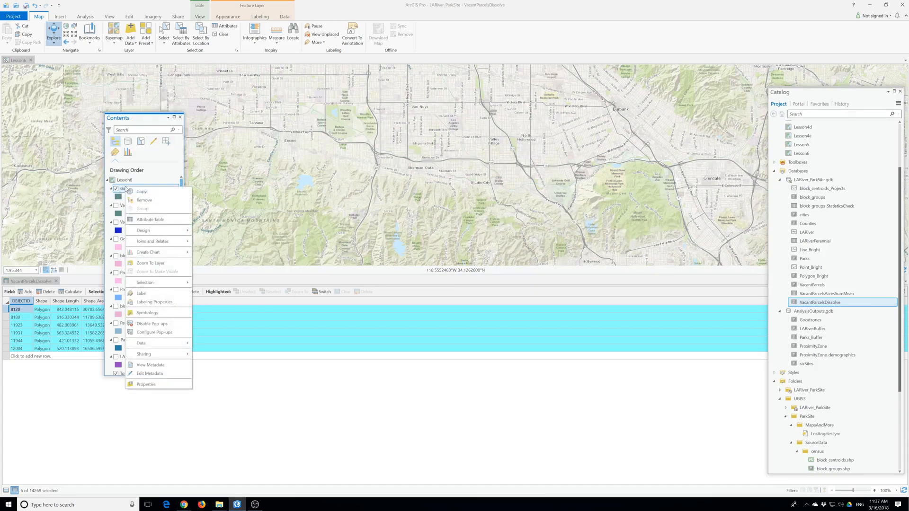
left_click(151, 263)
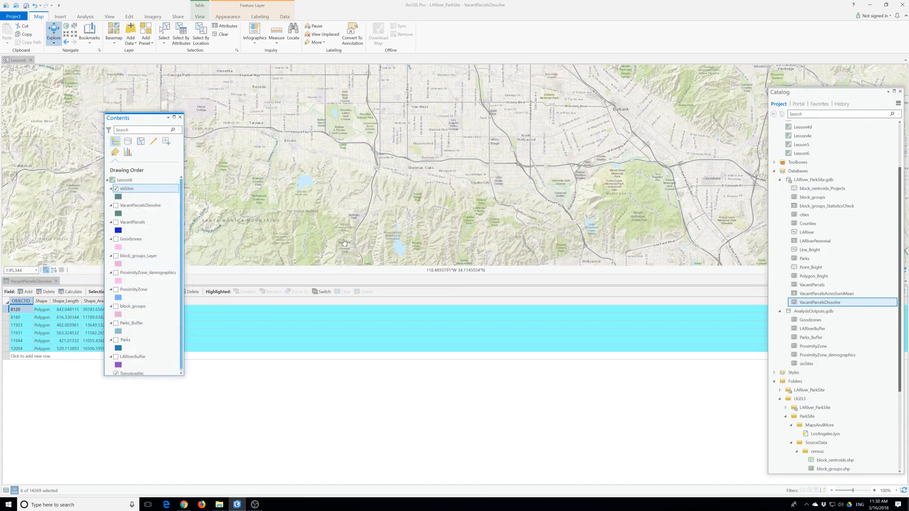
left_click(56, 281)
- Zoom the map to the sixSites layer
mouse_move(143, 122)
left_mouse_down()
mouse_move(70, 128)
mouse_move(134, 137)
left_mouse_up()
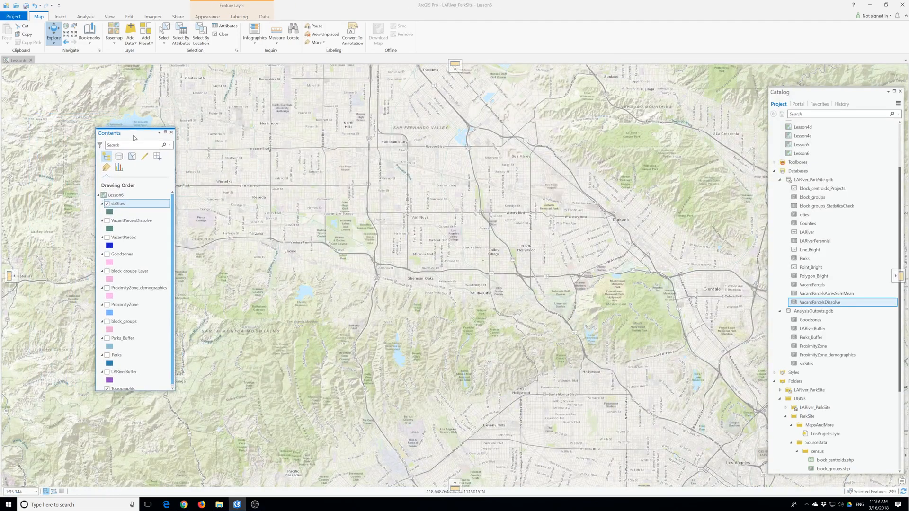
right_click(118, 204)
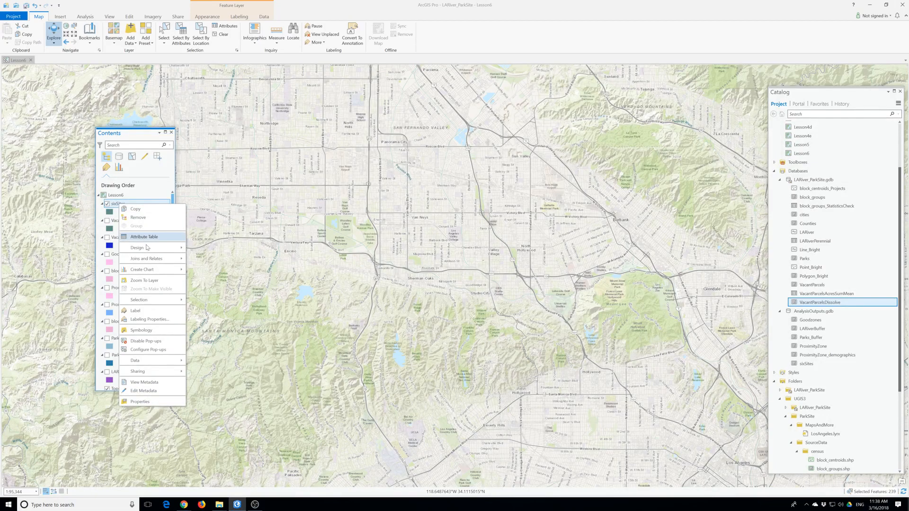
left_click(152, 280)
left_click(151, 280)
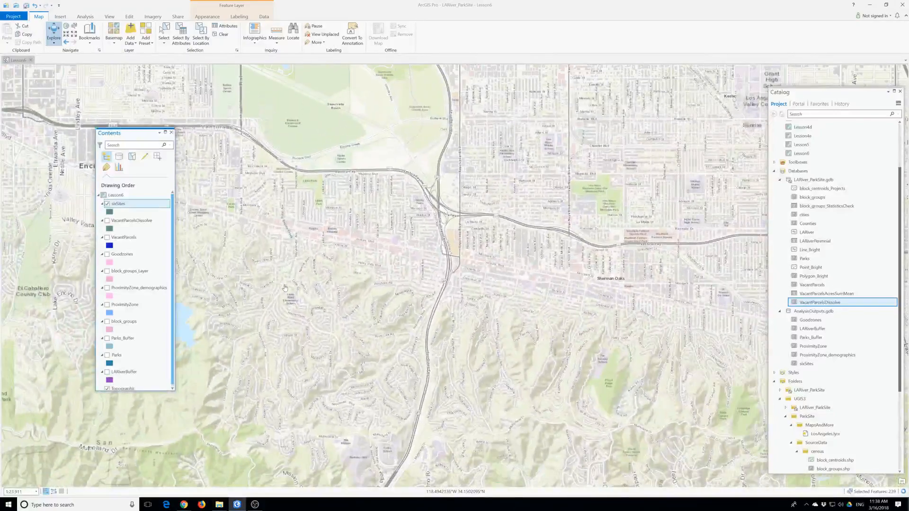
- Turn off the Topographic basemap layer
scroll(112, 344, "down", 1)
left_click(107, 385)
scroll(299, 303, "down", 5)
- Open the sixSites attribute table to check its records
right_click(119, 206)
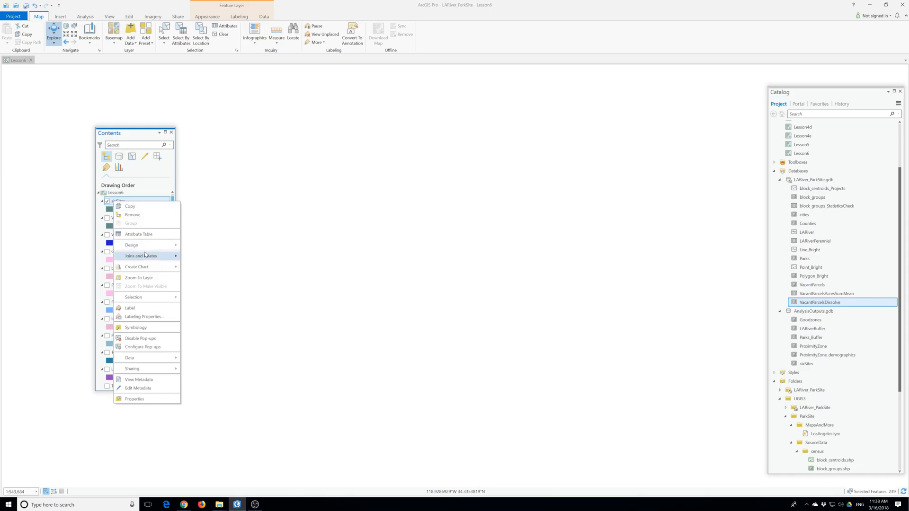
left_click(35, 471)
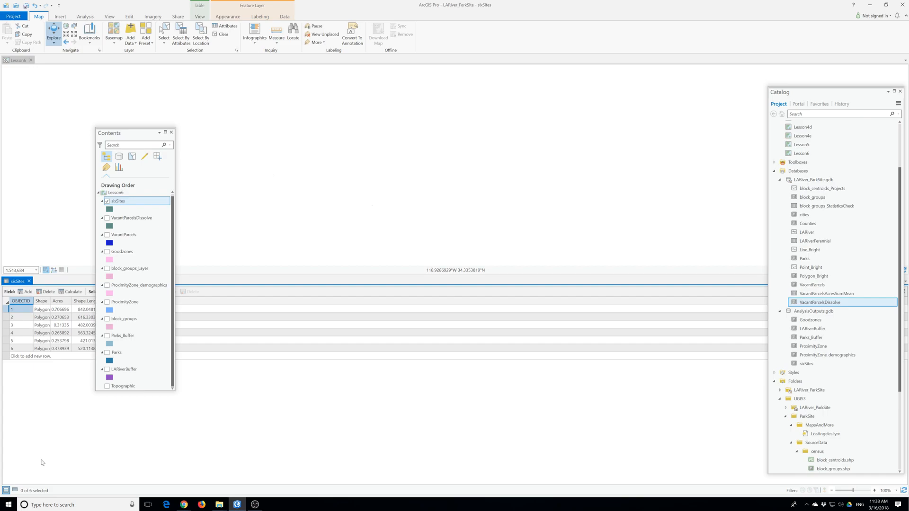
left_click_drag(131, 135, 136, 153)
- Return the map to the extent of the sixSites layer and close its attribute table
right_click(133, 219)
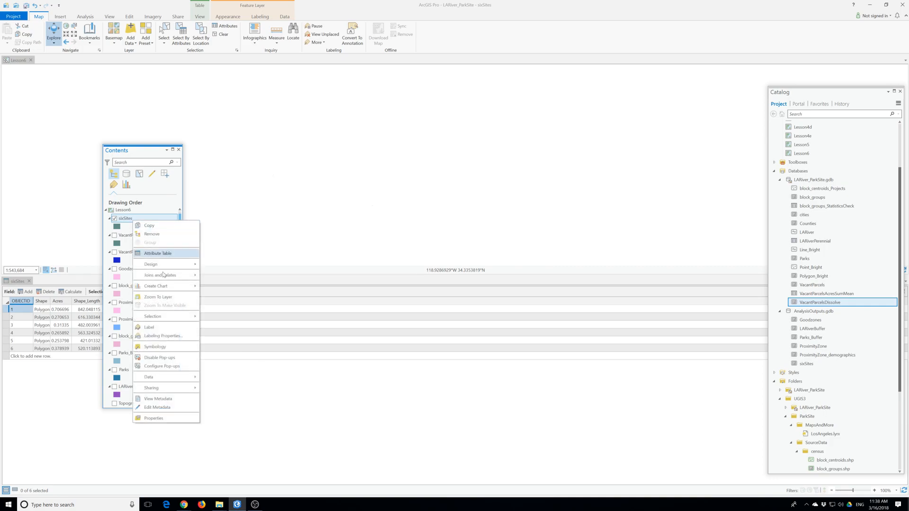
left_click(163, 297)
left_click(115, 219)
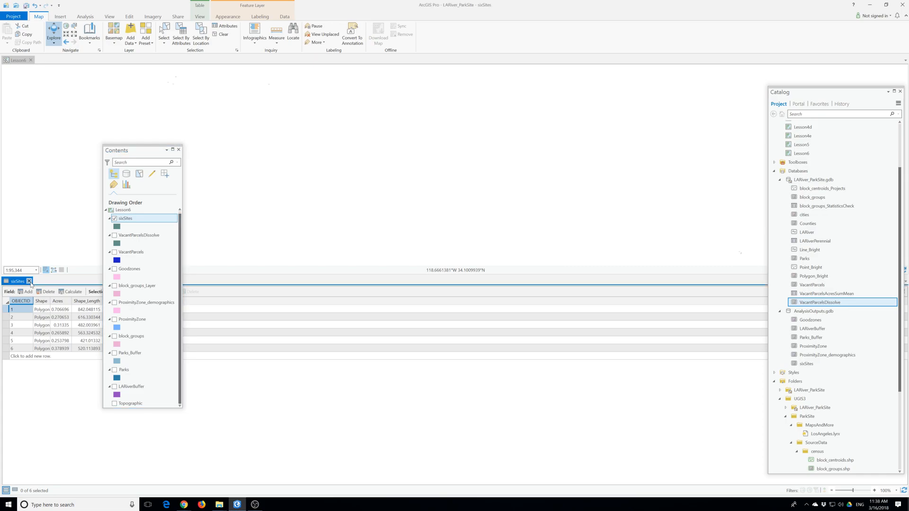
left_click(29, 281)
- Examine the sixSites polygons up close on the map, leaving the layer's polygon symbol settings without any change
left_click_drag(143, 154, 118, 117)
left_click(94, 189)
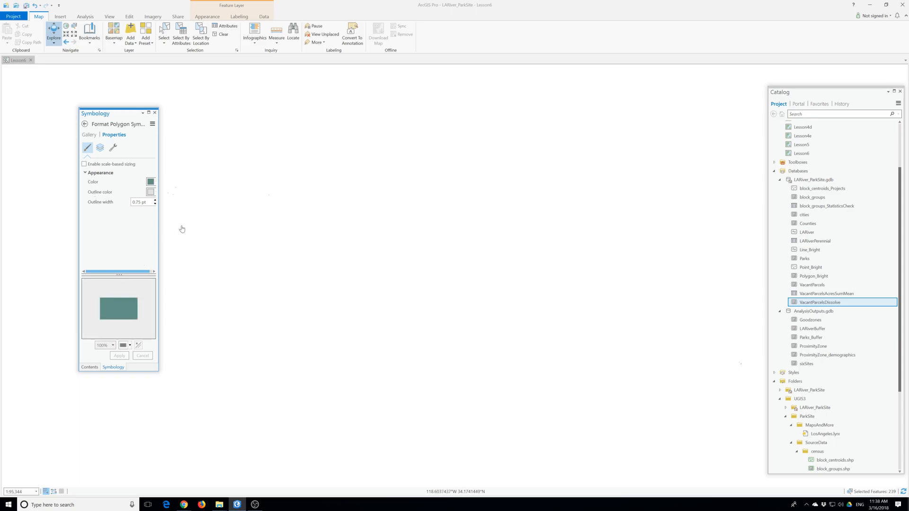
left_click(238, 238)
scroll(341, 268, "up", 8)
left_click_drag(316, 213, 458, 320)
scroll(413, 255, "up", 4)
left_click_drag(396, 226, 397, 369)
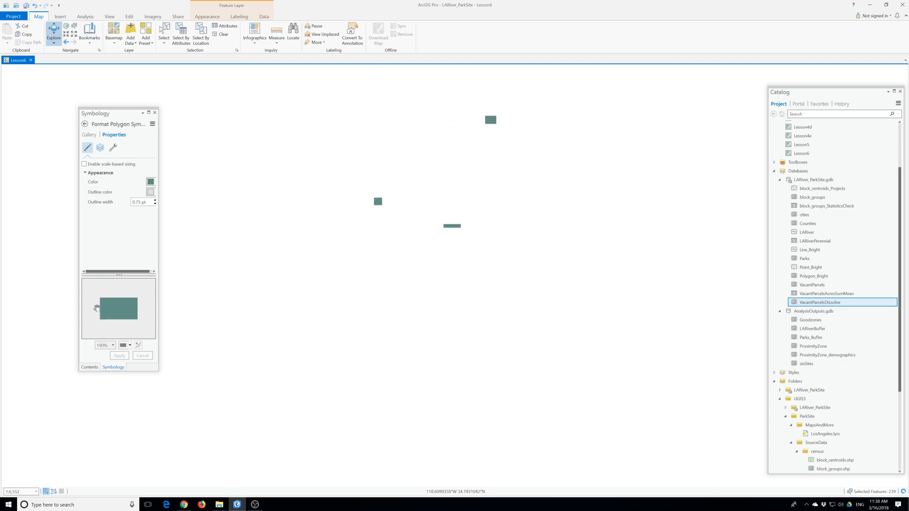
left_click(155, 112)
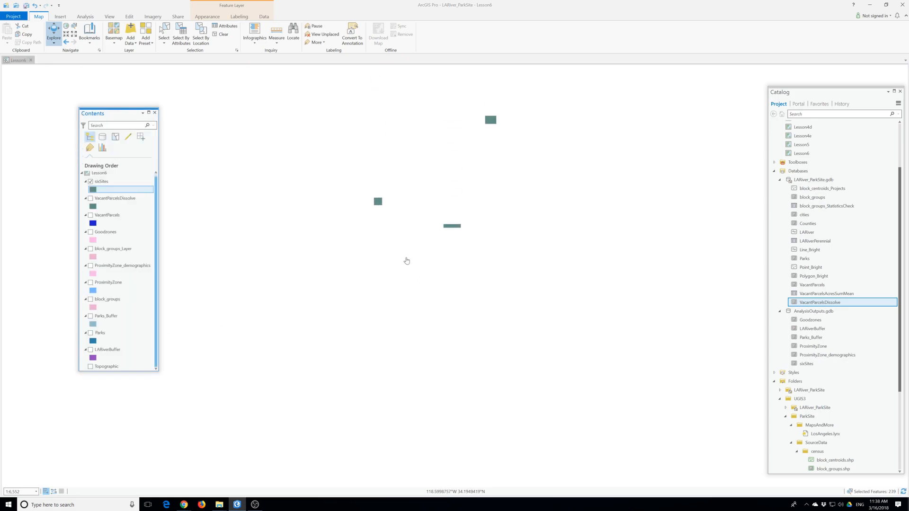
scroll(419, 237, "down", 4)
scroll(419, 230, "down", 1)
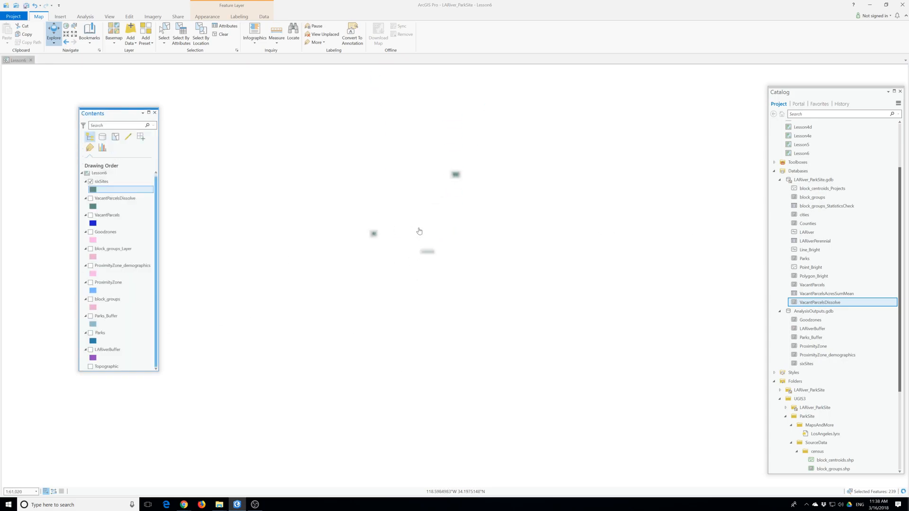
- Zoom to the sixSites layer's extent and examine one of its isolated parcels up close
left_click_drag(557, 260, 455, 262)
scroll(455, 262, "down", 2)
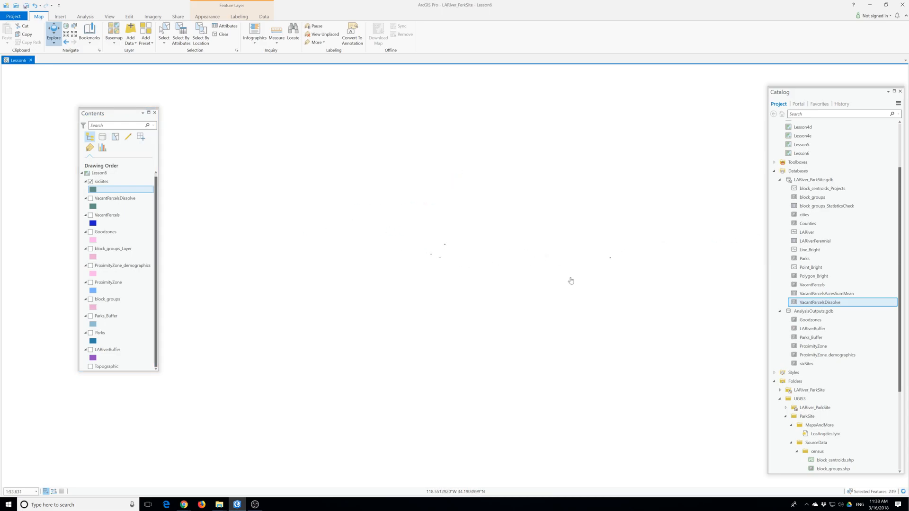
right_click(104, 184)
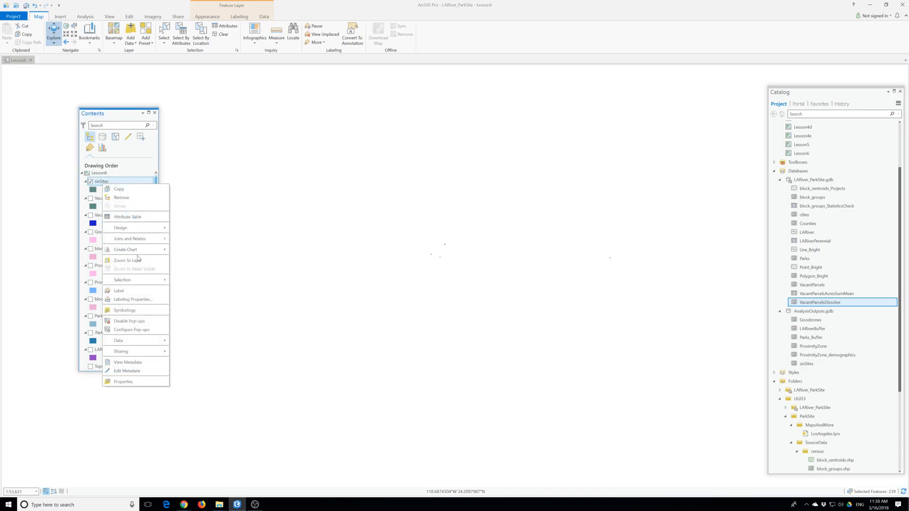
left_click(137, 259)
scroll(259, 218, "up", 6)
left_click_drag(218, 185, 517, 282)
left_click_drag(338, 191, 422, 306)
scroll(402, 271, "up", 8)
left_click_drag(334, 166, 447, 359)
left_click_drag(354, 239, 371, 315)
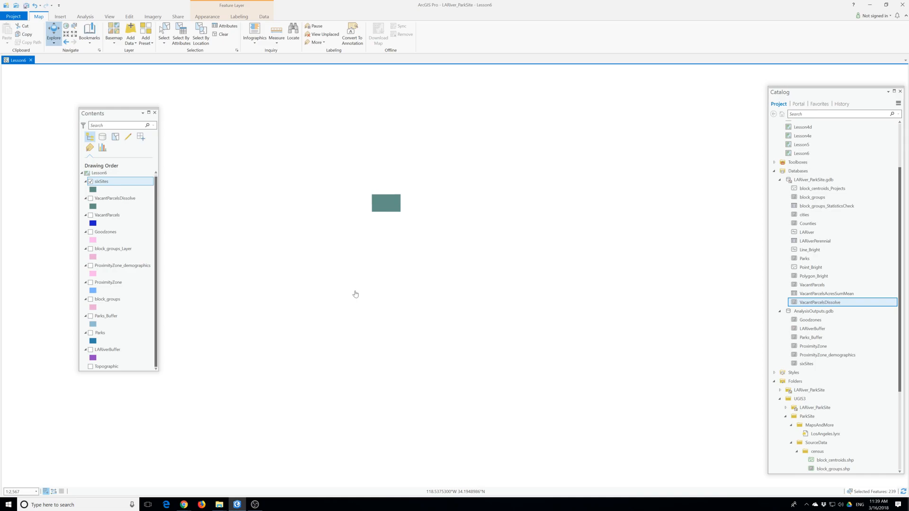
- Switch the map's basemap to World Imagery around the sixSites parcel
left_click(115, 34)
left_click(144, 88)
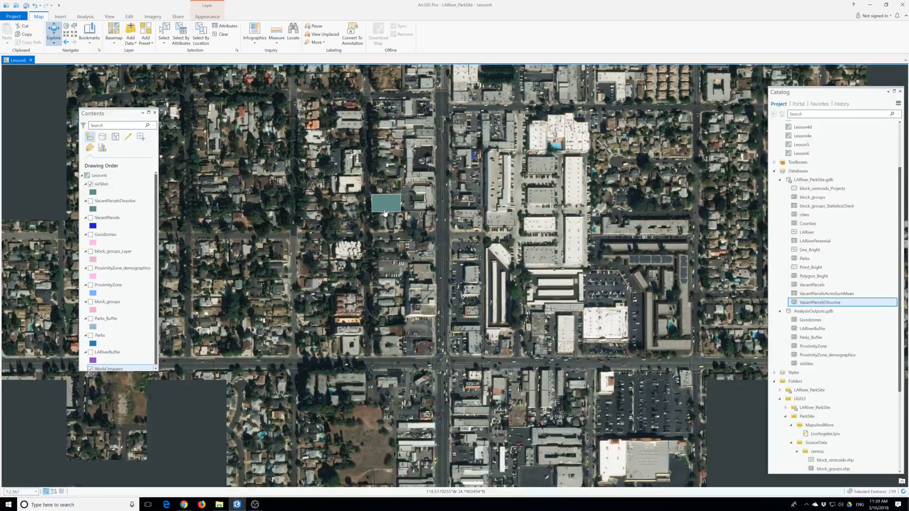
scroll(385, 213, "up", 2)
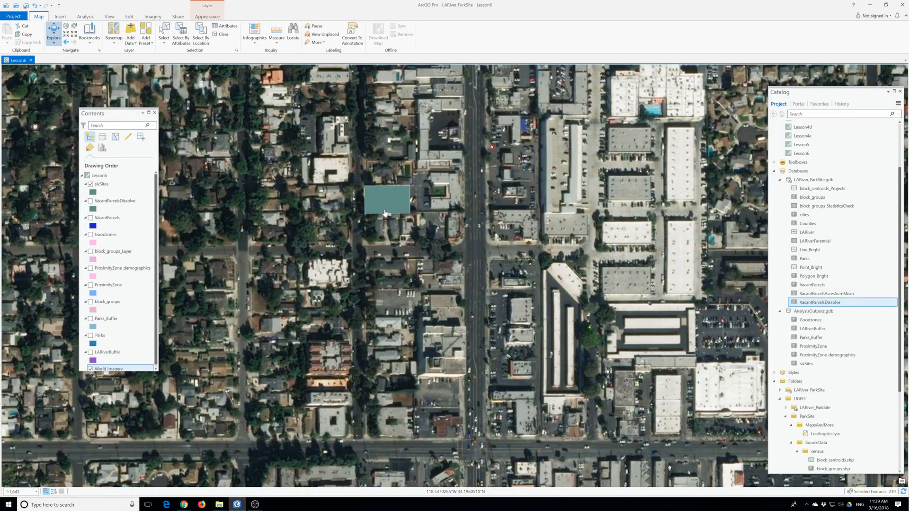
- Remove the VacantParcelsDissolve layer from the Lesson6 map
right_click(110, 201)
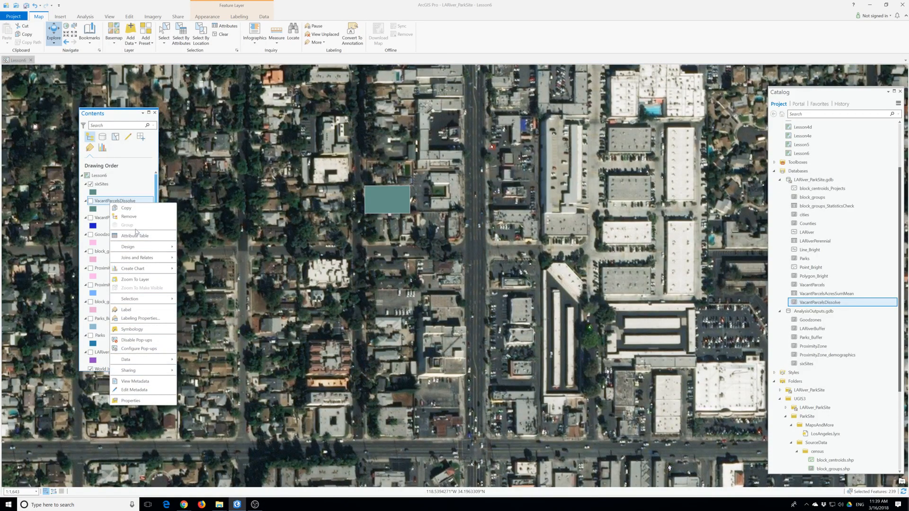
left_click(128, 216)
right_click(102, 202)
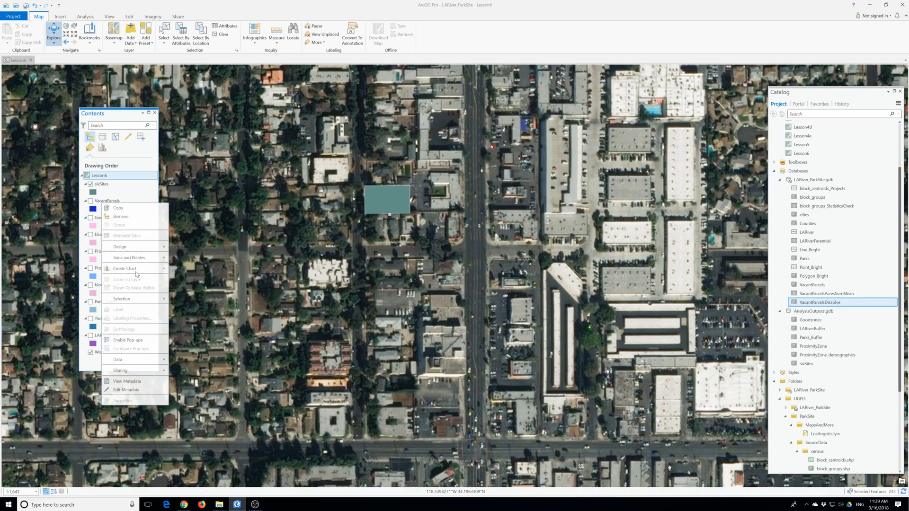
left_click(122, 217)
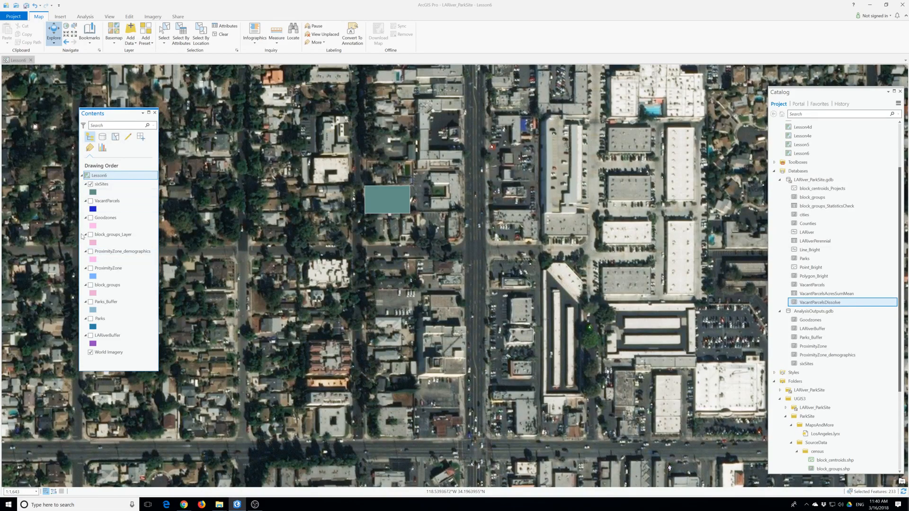
- Set the sixSites polygon symbol to no fill color and a bright green outline
left_click(100, 186)
left_click(93, 192)
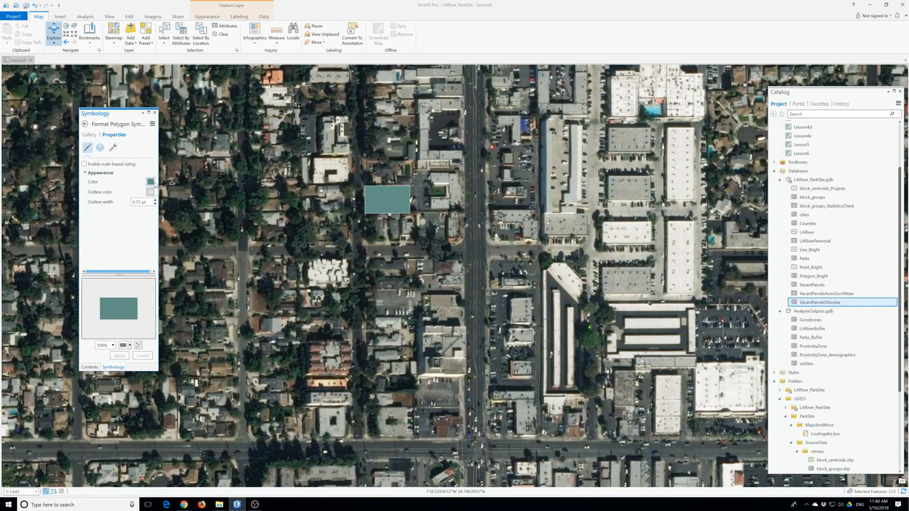
left_click(151, 181)
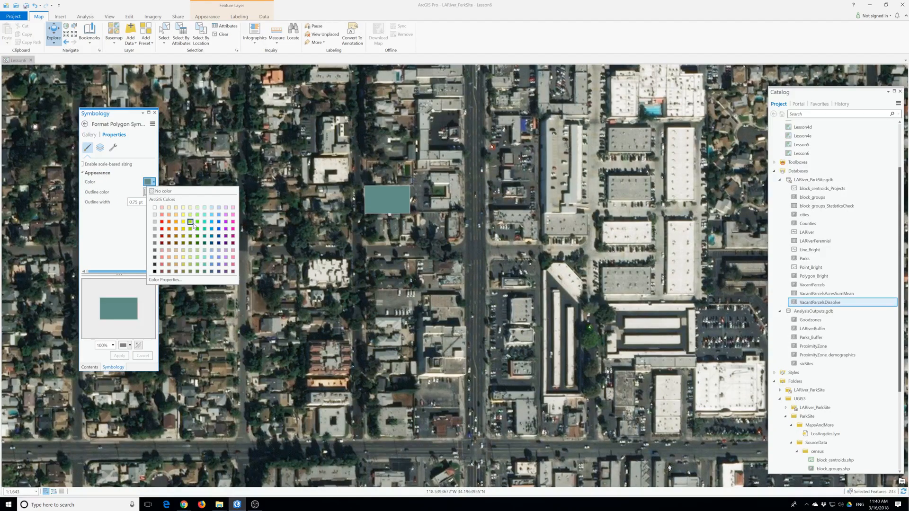
left_click(152, 191)
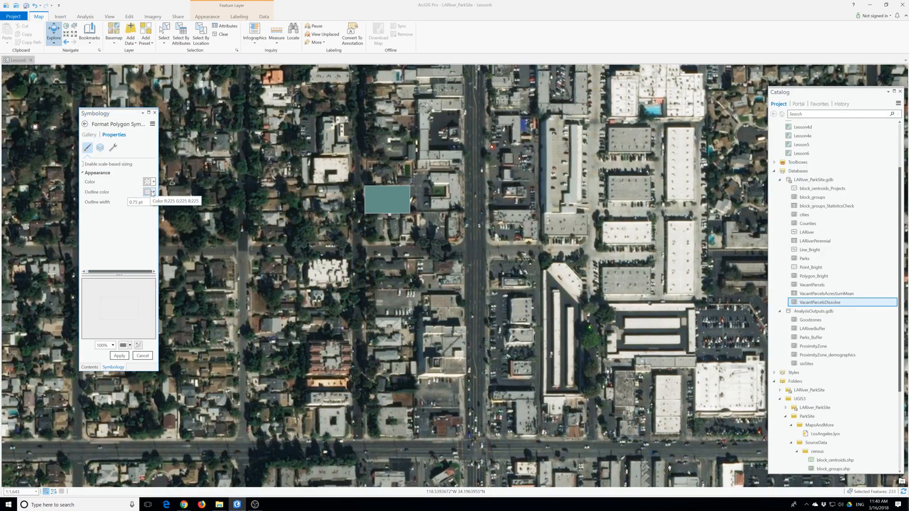
left_click(150, 192)
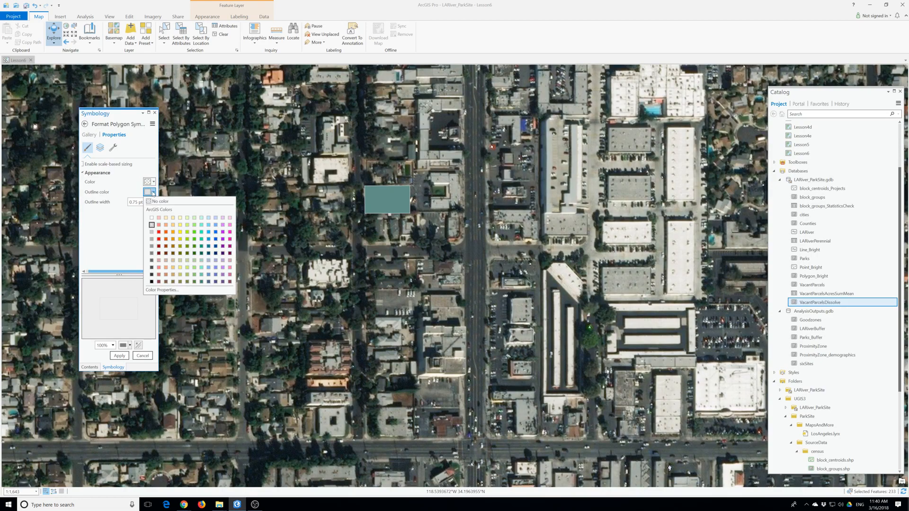
left_click(194, 232)
- Set the sixSites outline width to 2 pt, apply the symbol changes and close the symbol settings
left_click_drag(136, 202, 116, 202)
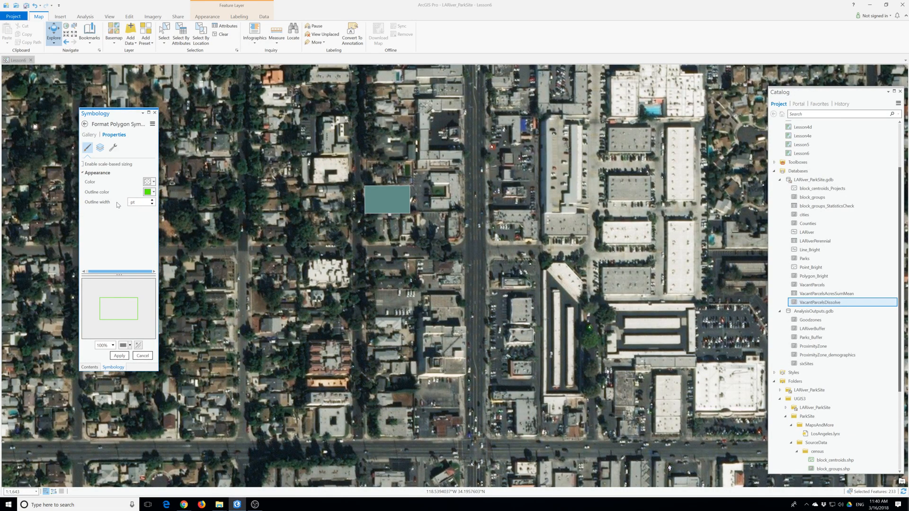
type("2")
key("Return")
left_click(119, 356)
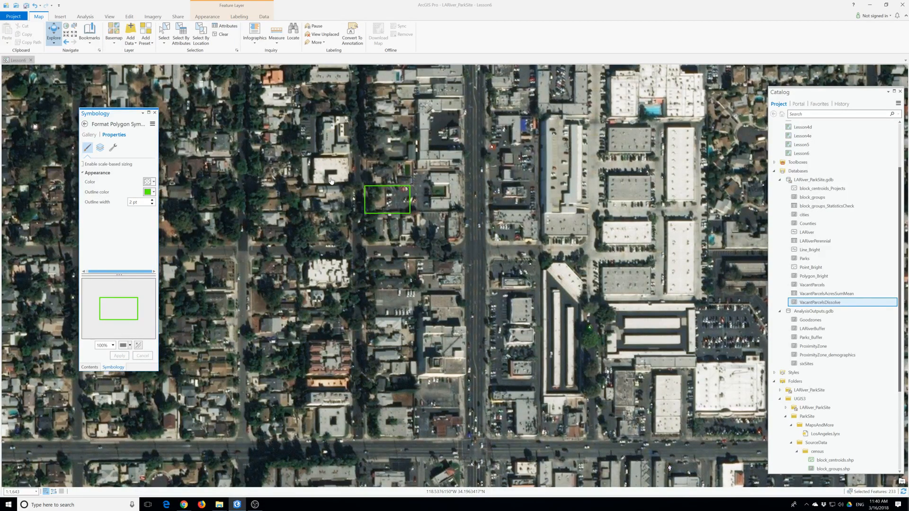
left_click(155, 113)
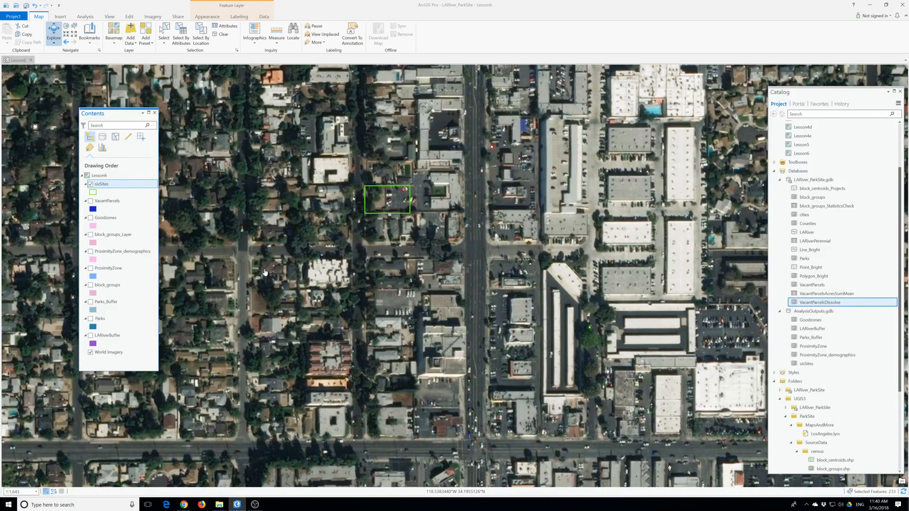
- Open the sixSites attribute table in a shorter pane below the map and inspect the green-outlined parcel on the imagery up close
right_click(101, 185)
left_click(120, 214)
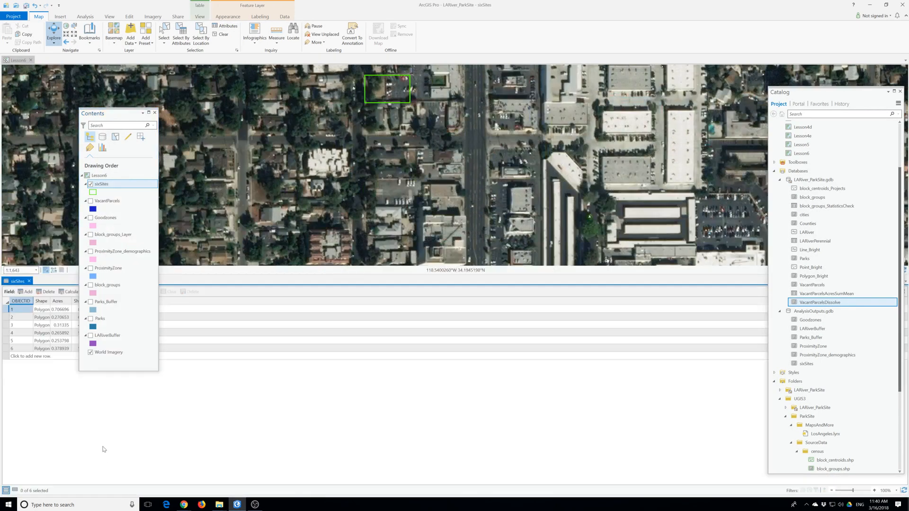
left_click_drag(233, 276, 233, 400)
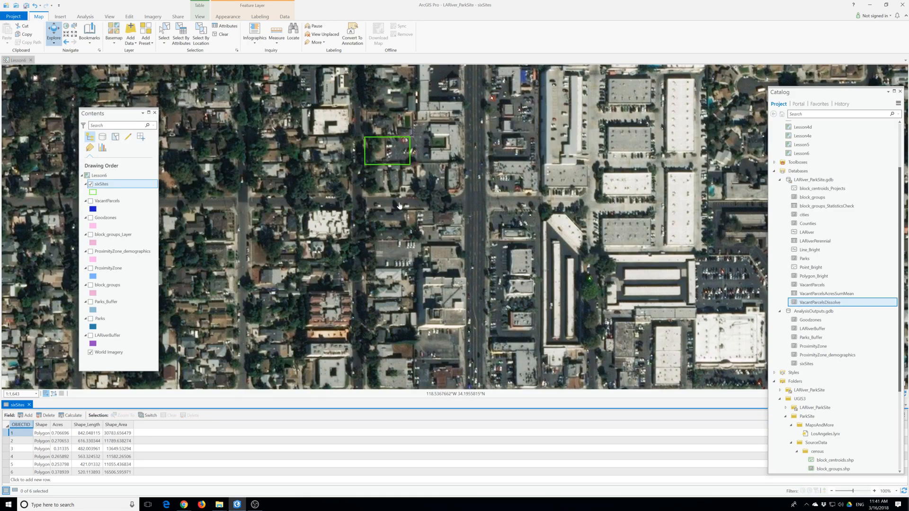
scroll(387, 186, "up", 3)
left_click_drag(378, 142, 380, 320)
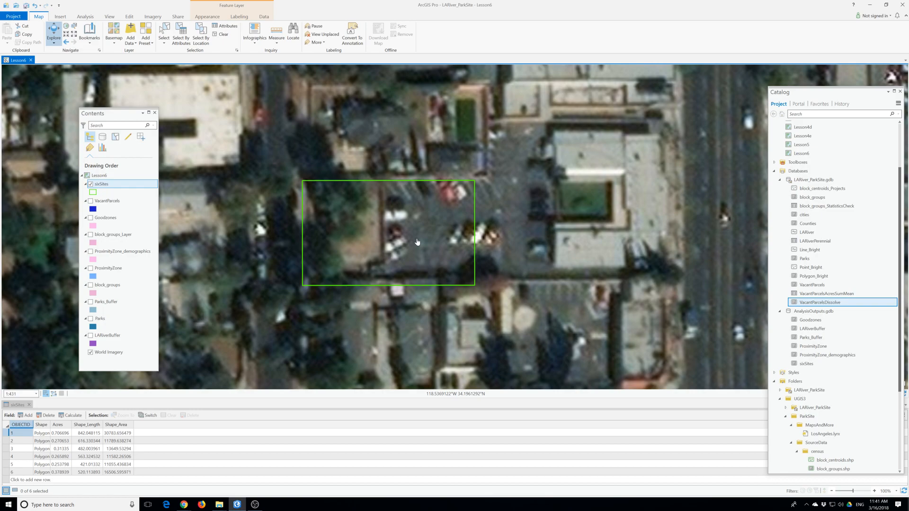
- Set the map scale to 1:24,000 and locate the sixSites parcels along the river
left_click(34, 393)
left_click(35, 395)
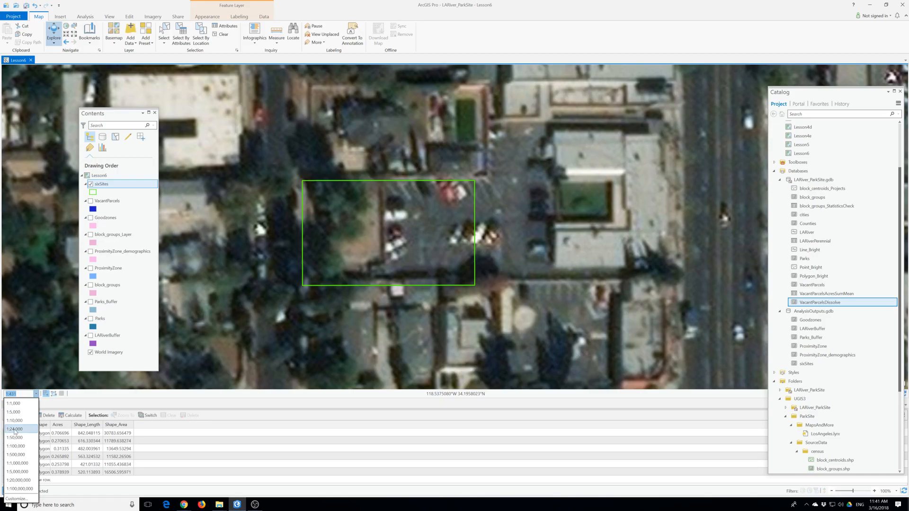
left_click(19, 432)
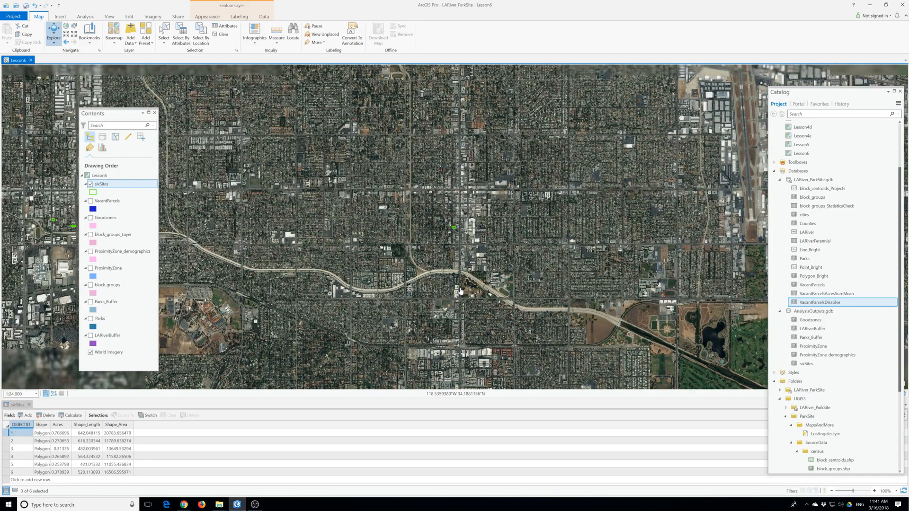
scroll(460, 291, "down", 2)
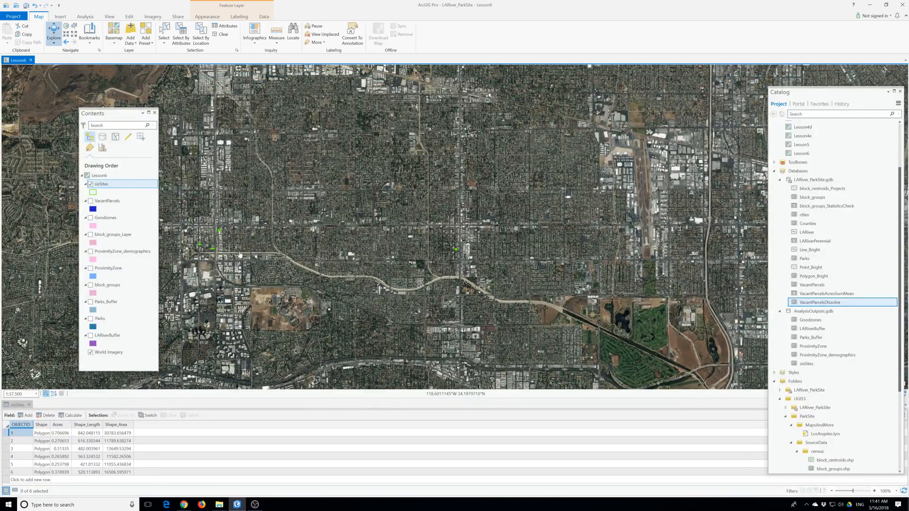
scroll(312, 268, "down", 2)
scroll(311, 268, "up", 2)
scroll(312, 268, "up", 4)
left_click(14, 394)
left_click(36, 394)
left_click(10, 429)
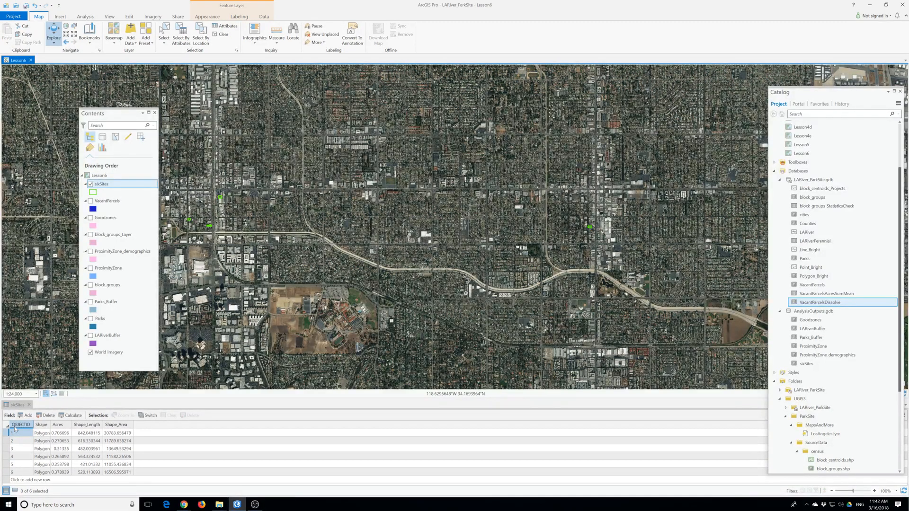
- Show the ProximityZone layer over the imagery, leaving ProximityZone_demographics hidden
left_click_drag(380, 317, 732, 324)
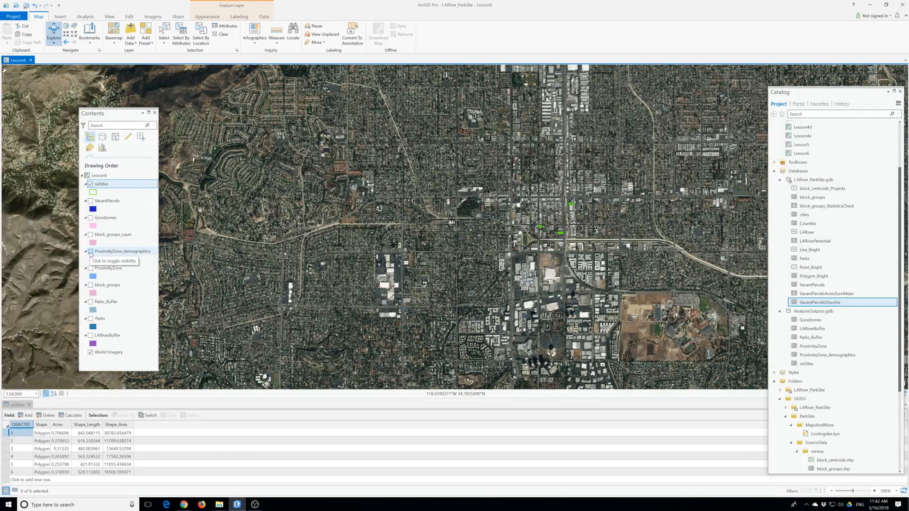
left_click(90, 252)
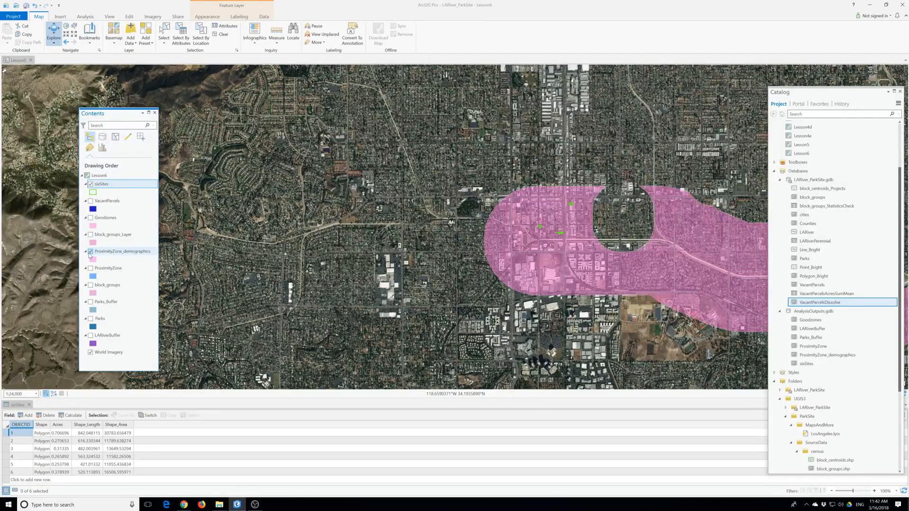
left_click(90, 251)
left_click(90, 268)
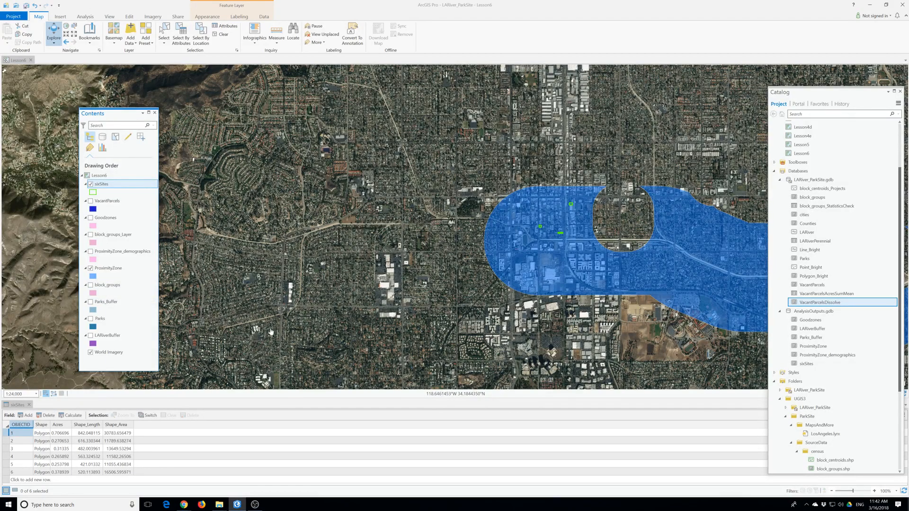
- Examine where the sixSites parcels lie within the ProximityZone area along the river
left_click_drag(393, 287, 218, 269)
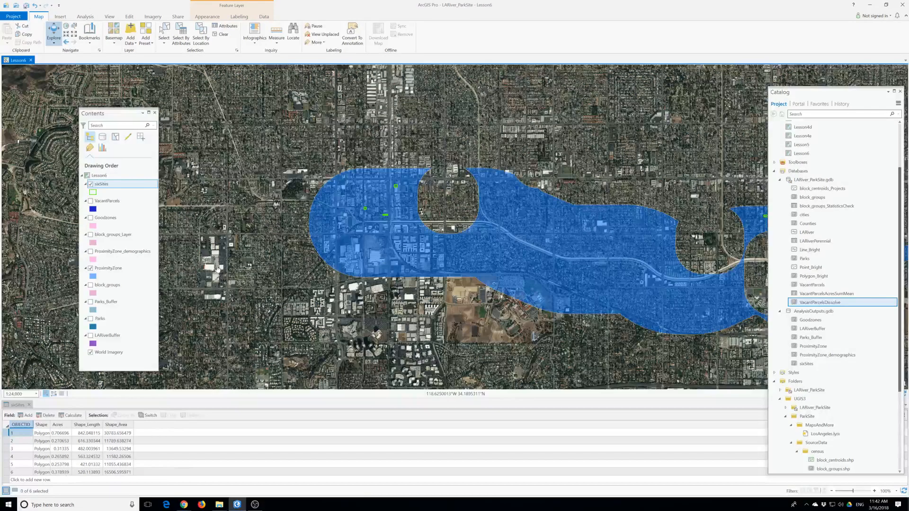
left_click_drag(569, 304, 256, 258)
left_click_drag(386, 275, 824, 323)
left_click_drag(335, 251, 238, 228)
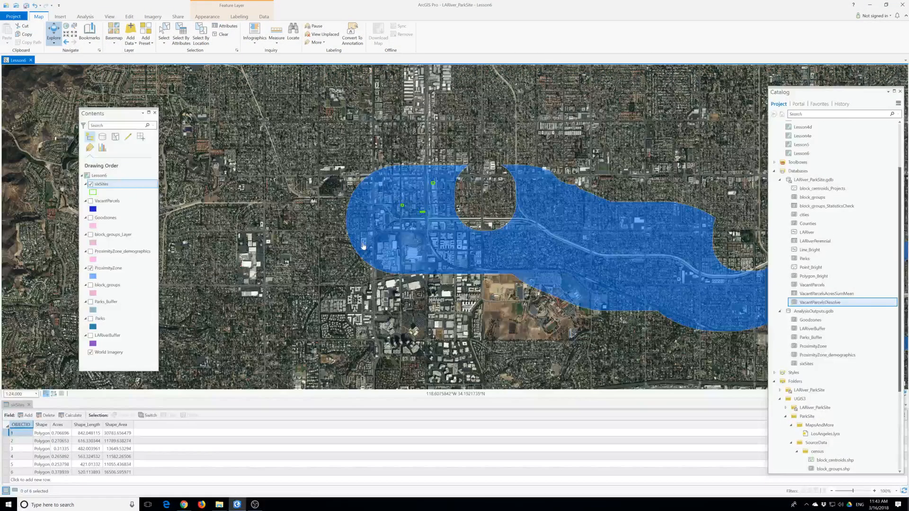
scroll(417, 219, "up", 3)
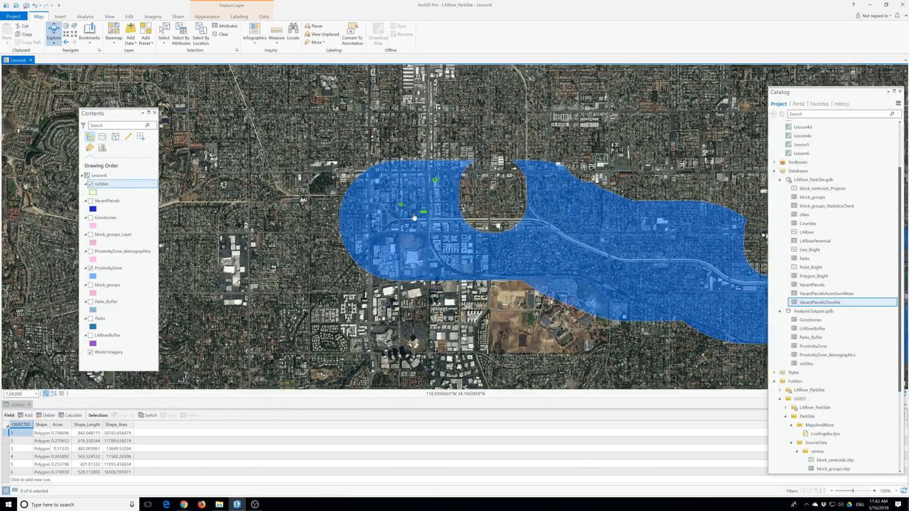
scroll(417, 219, "down", 4)
left_click_drag(630, 258, 449, 229)
scroll(531, 245, "down", 3)
left_click_drag(531, 261, 336, 237)
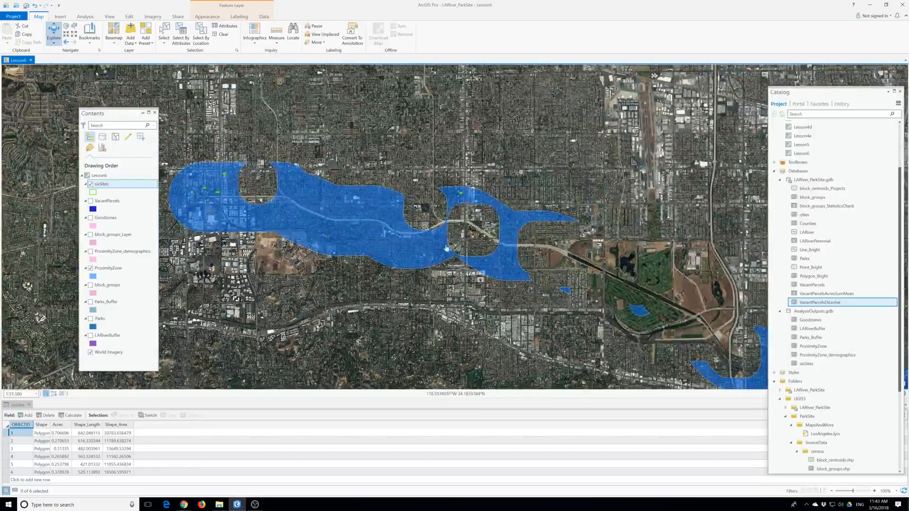
scroll(515, 253, "down", 2)
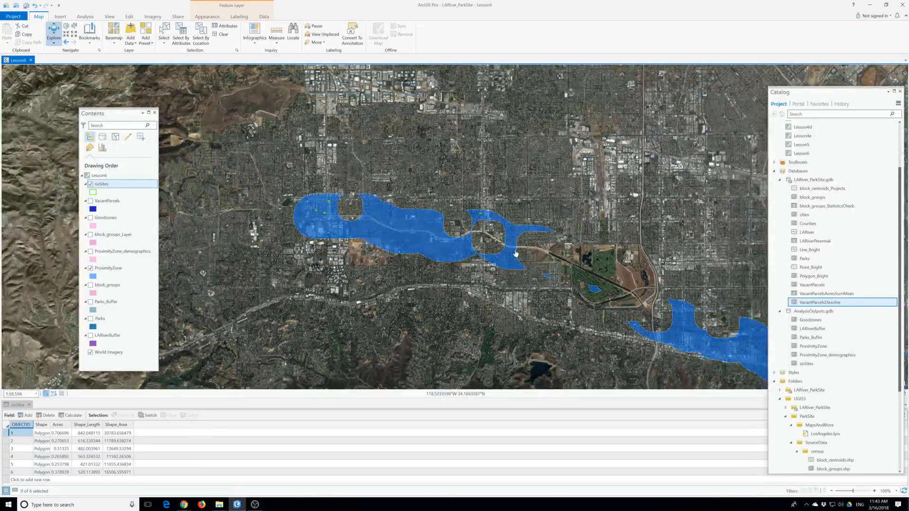
- Select the sixSites record with OBJECTID 1 and zoom to its parcel, including the surrounding ProximityZone area in the view
left_click(4, 435)
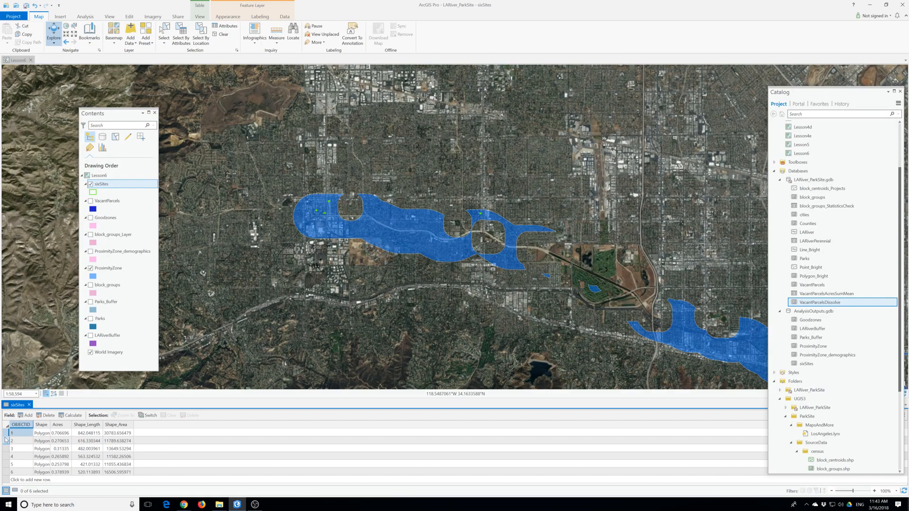
left_click(6, 433)
right_click(6, 435)
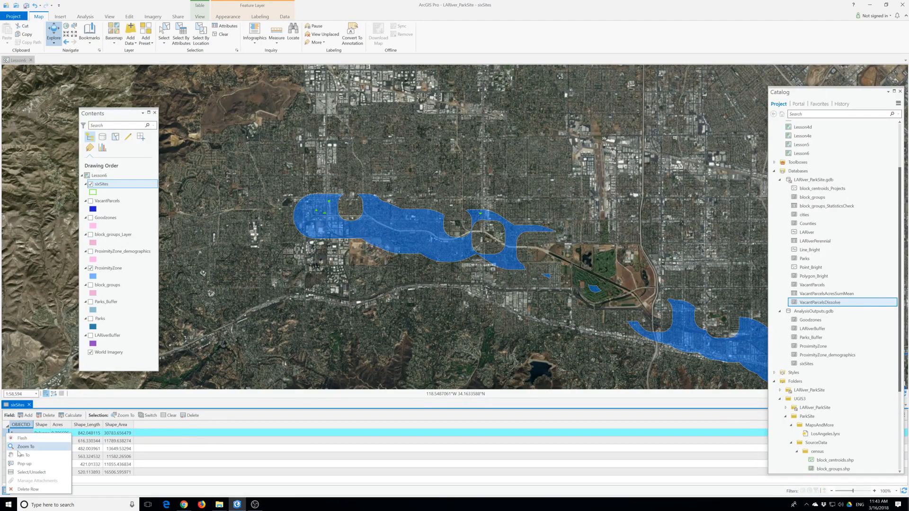
left_click(31, 447)
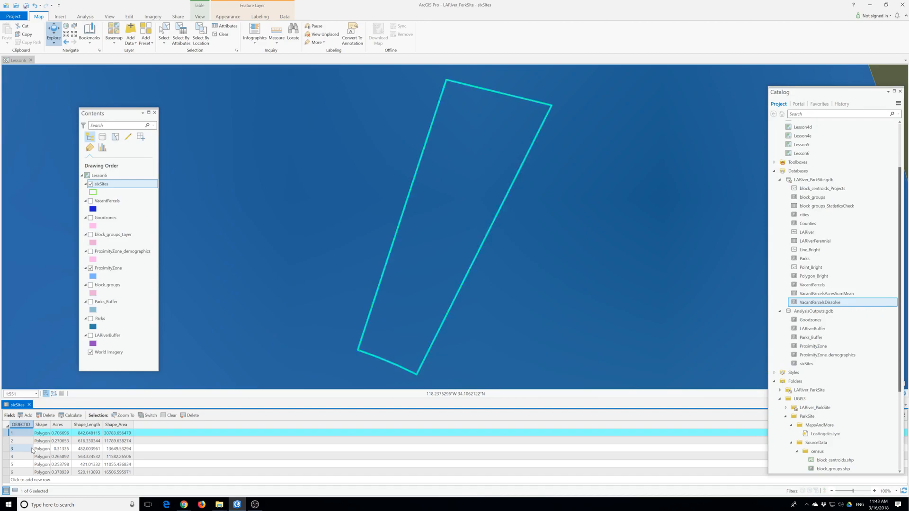
scroll(406, 312, "down", 5)
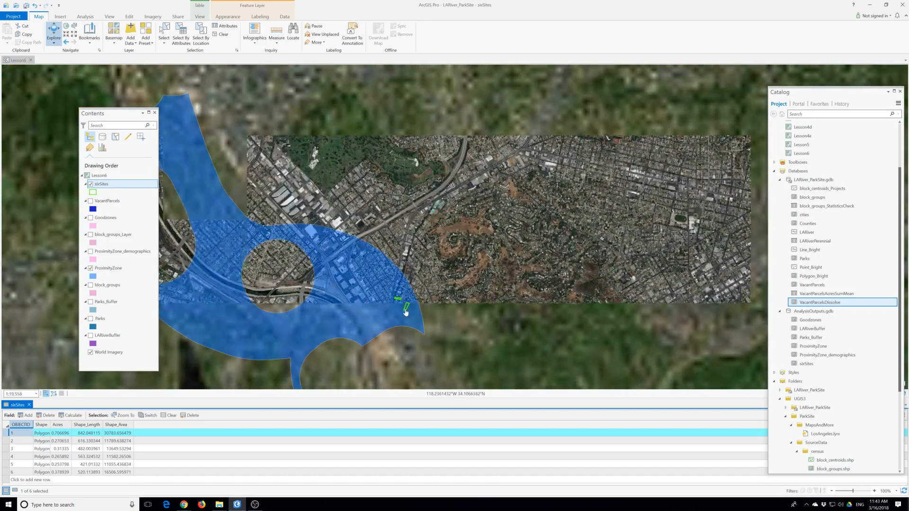
scroll(405, 312, "up", 2)
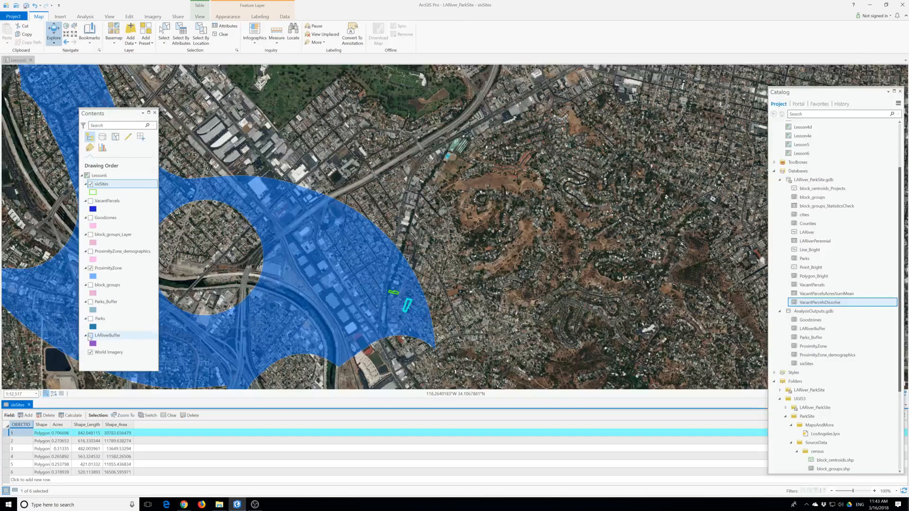
- Add the LARiver feature class from LARiver_ParkSite.gdb to the map and symbolize it with the Water (line) symbol
left_click(806, 328)
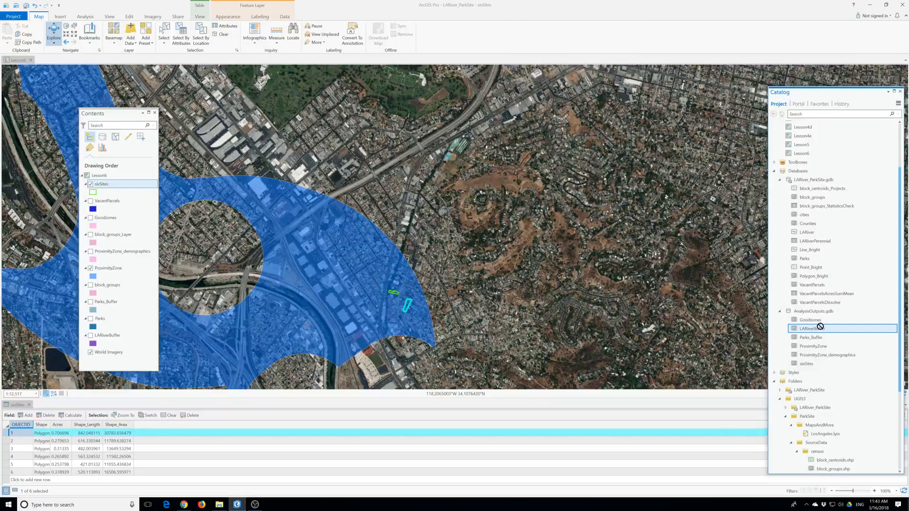
mouse_move(803, 236)
left_mouse_down()
mouse_move(240, 282)
mouse_move(108, 223)
mouse_move(105, 181)
left_mouse_up()
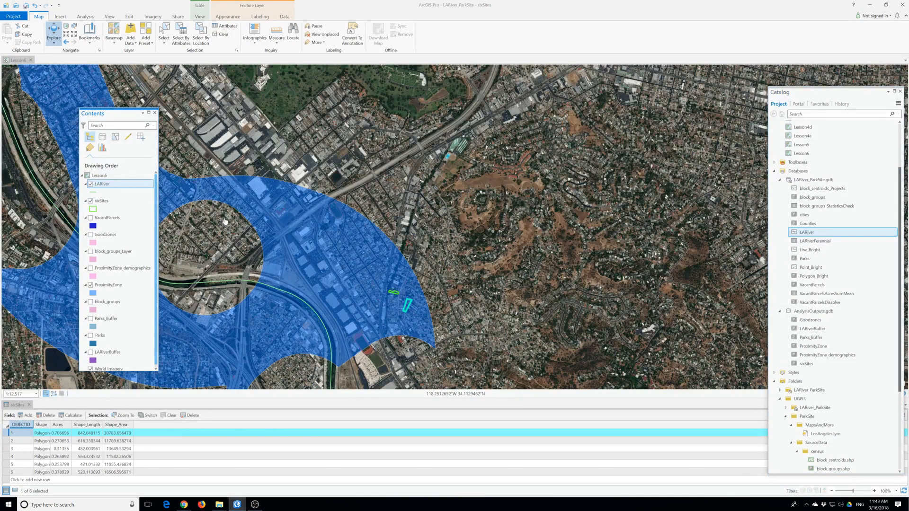
left_click(97, 194)
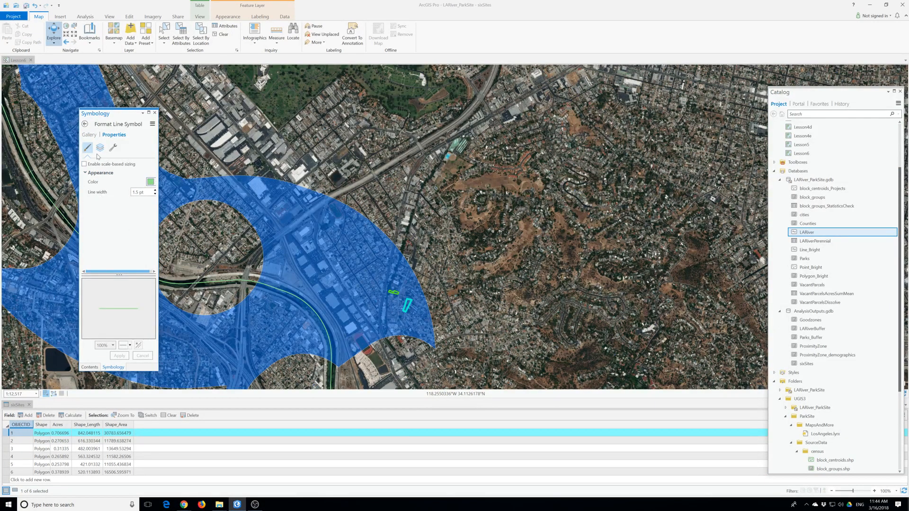
left_click(95, 135)
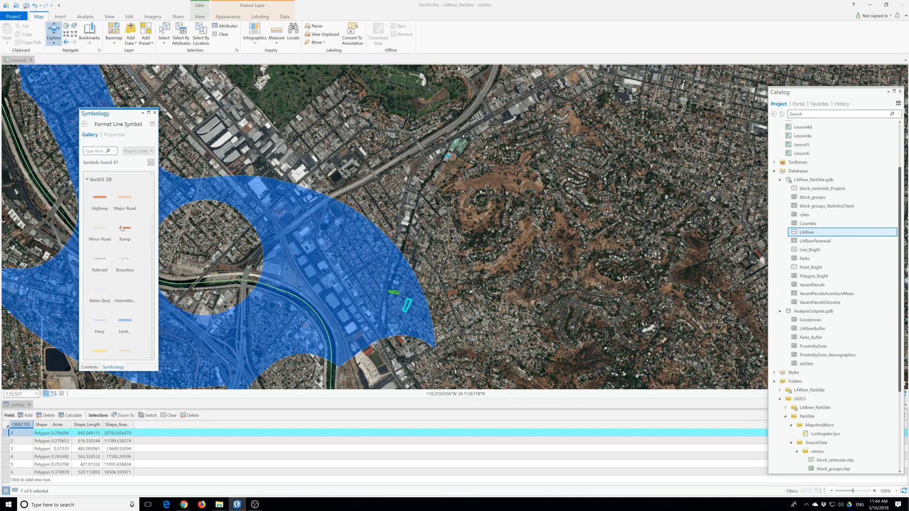
scroll(121, 320, "down", 3)
scroll(121, 320, "down", 2)
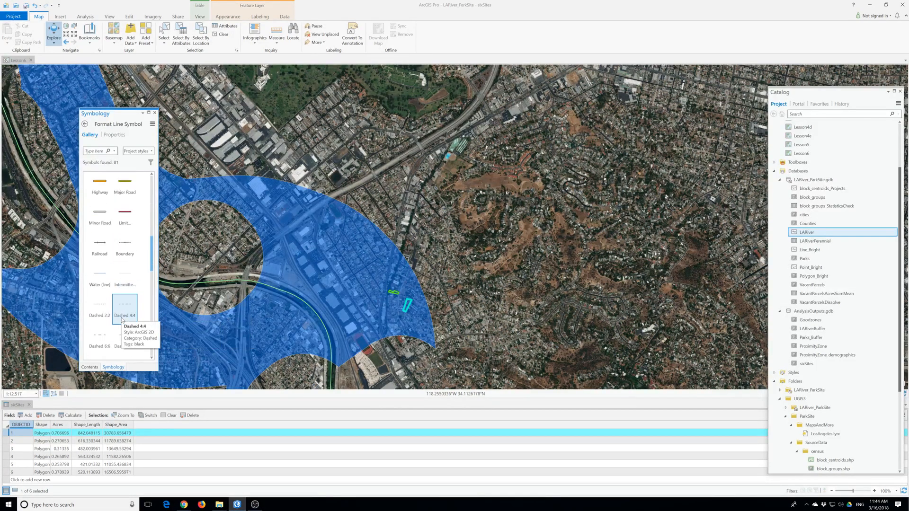
left_click(99, 276)
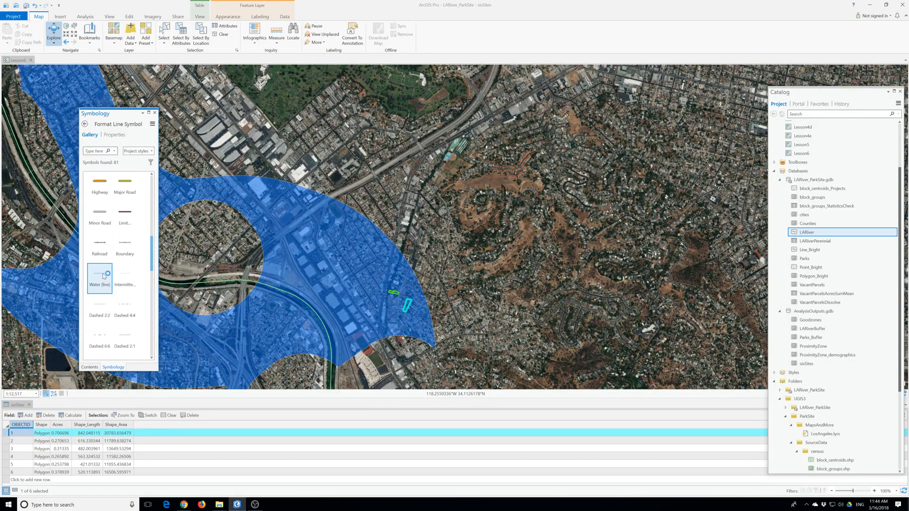
left_click(154, 112)
- Hide LARiver and briefly display the Parks layer to compare existing parks with the ProximityZone area, leaving Parks hidden
scroll(373, 297, "down", 2)
left_click_drag(372, 297, 381, 263)
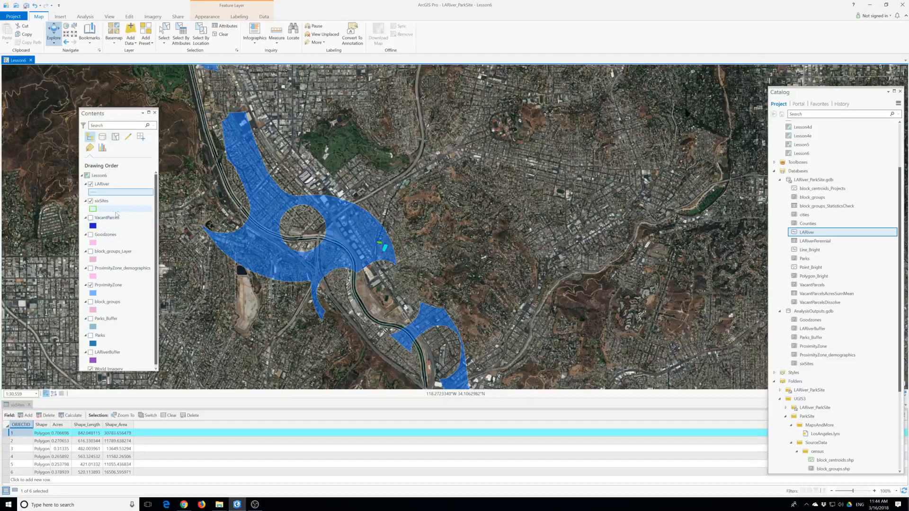
left_click(90, 184)
left_click(91, 336)
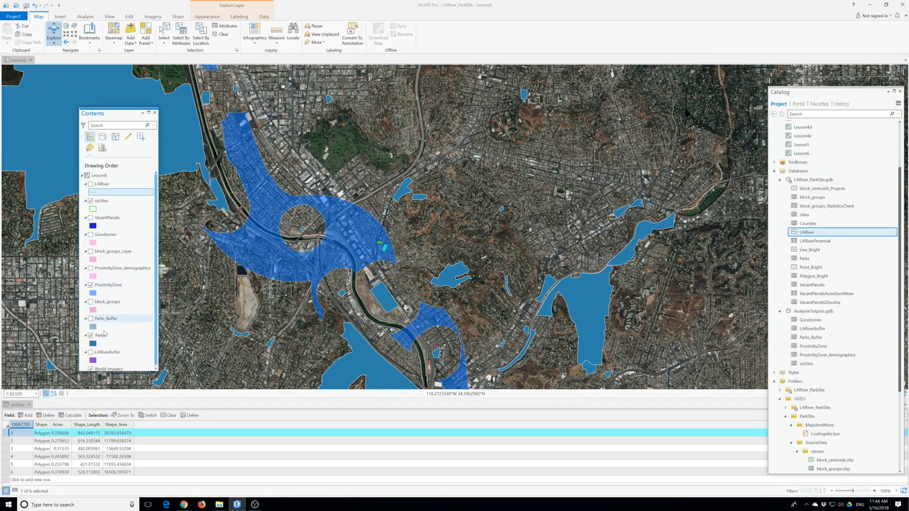
left_click(90, 335)
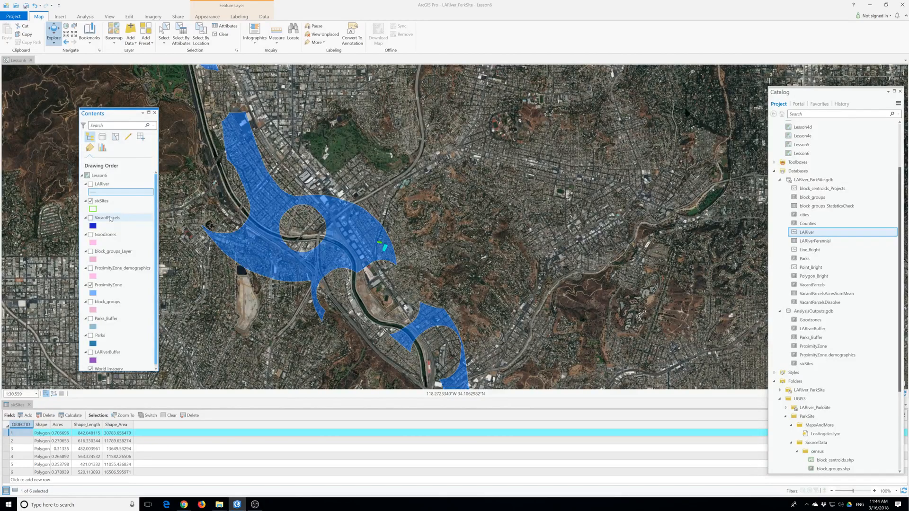
- Zoom to the sixSites parcel with OBJECTID 1 and examine its surroundings out to the river
right_click(7, 432)
left_click(35, 447)
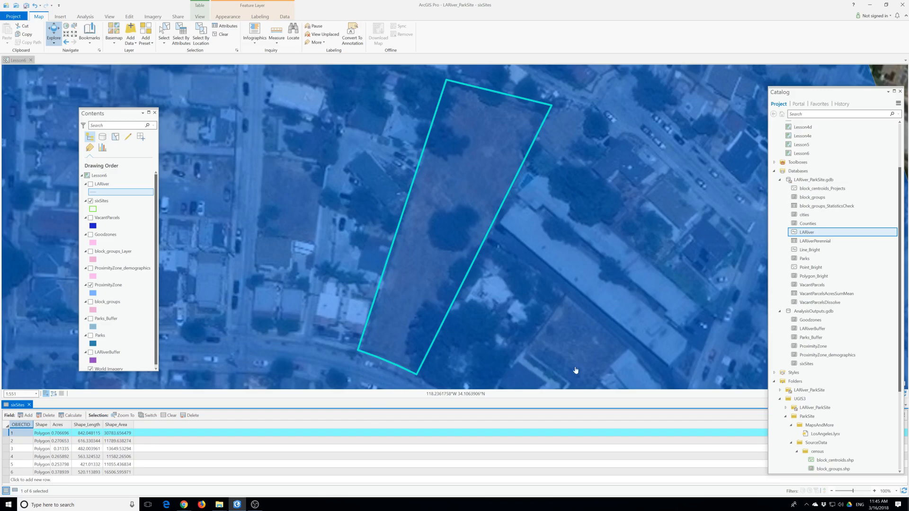
scroll(468, 255, "down", 2)
scroll(470, 256, "down", 2)
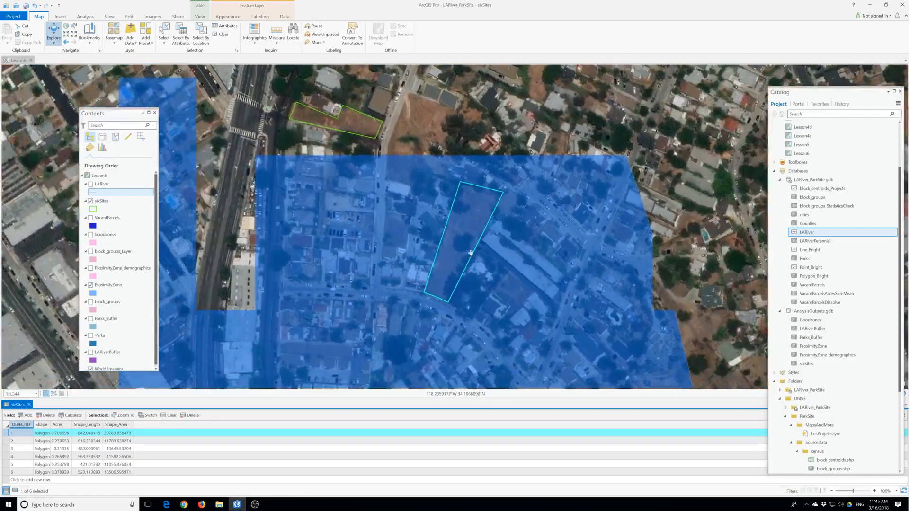
scroll(428, 225, "down", 4)
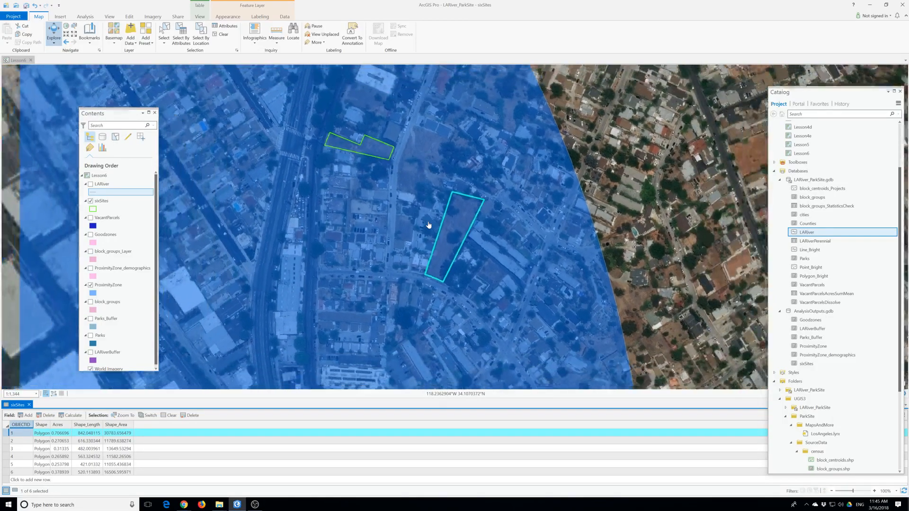
scroll(377, 253, "down", 4)
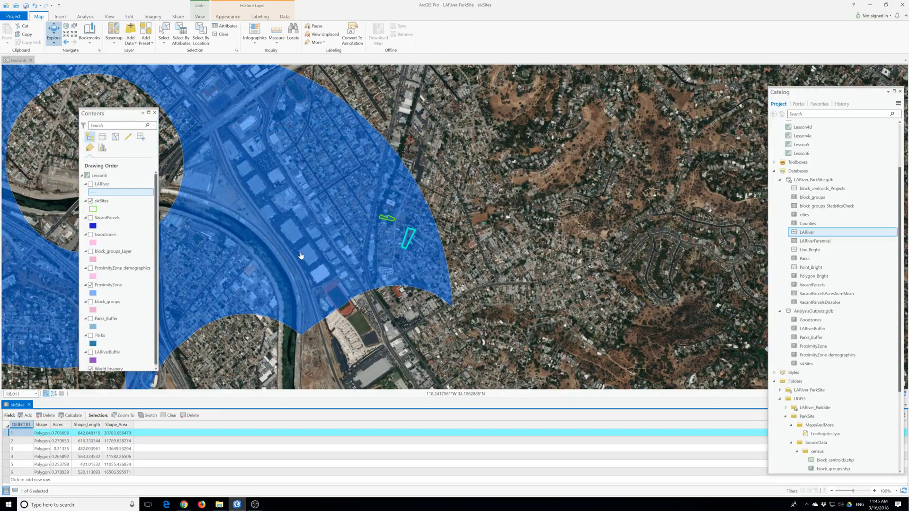
- Show the LARiver layer and zoom to the sixSites parcel with OBJECTID 2, keeping its surrounding neighbourhood in view
left_click(91, 184)
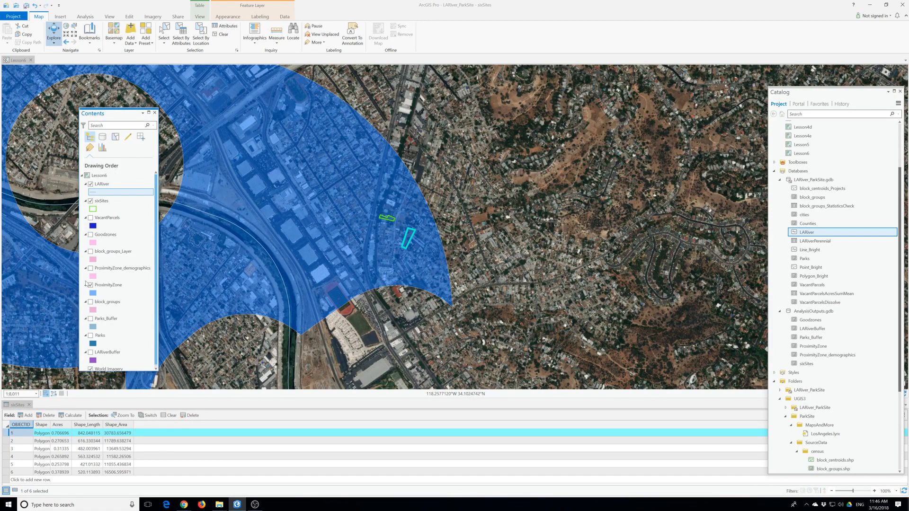
right_click(7, 441)
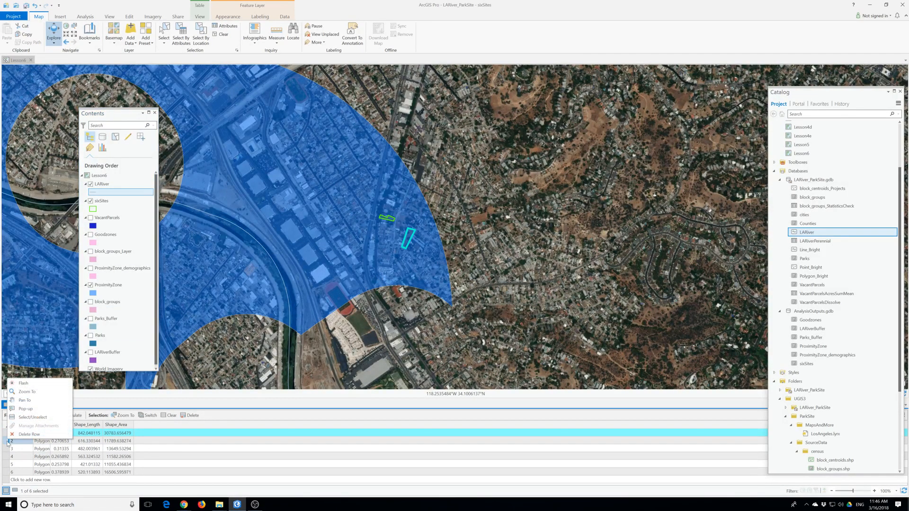
left_click(33, 391)
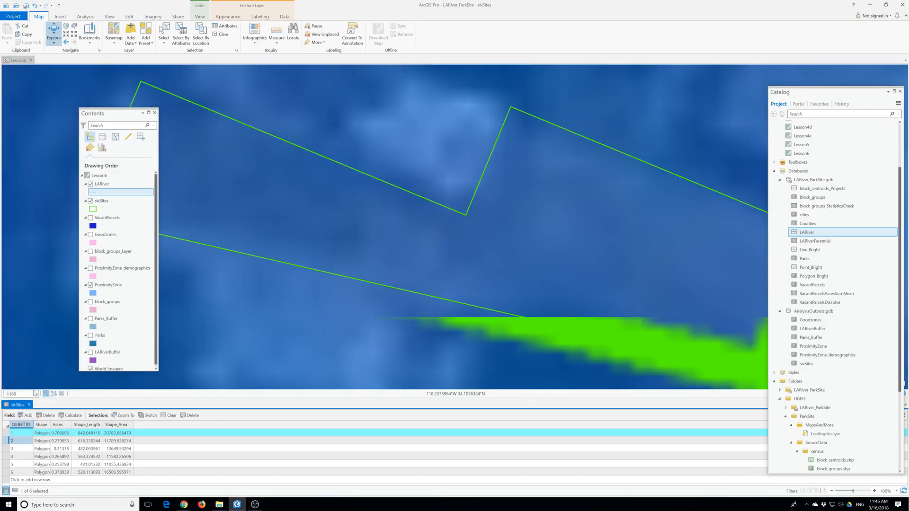
scroll(314, 310, "down", 6)
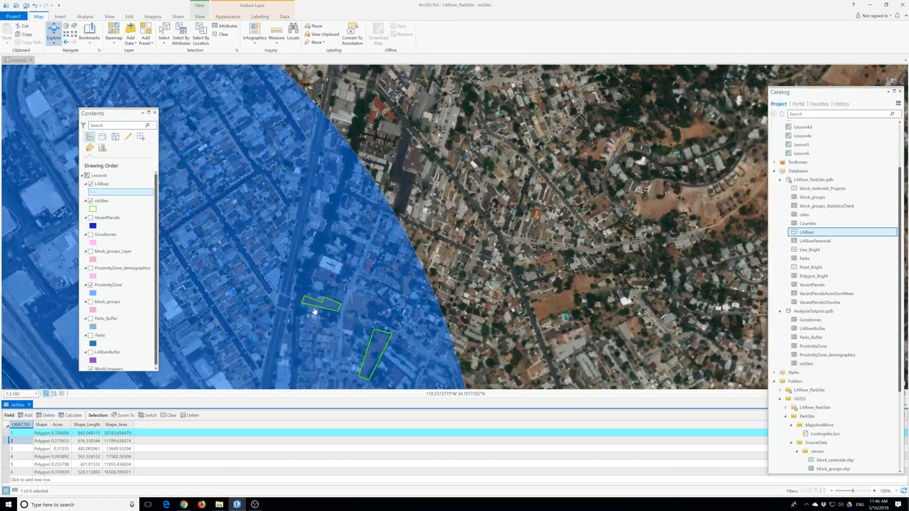
- Select the sixSites record with OBJECTID 3, zoom to its parcel and examine its position relative to the river
left_click(6, 449)
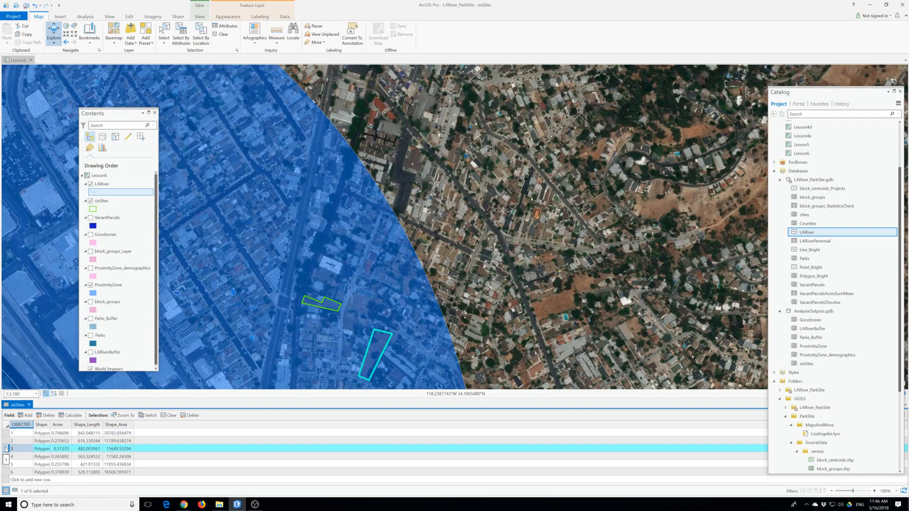
right_click(7, 448)
left_click(29, 406)
scroll(342, 297, "down", 5)
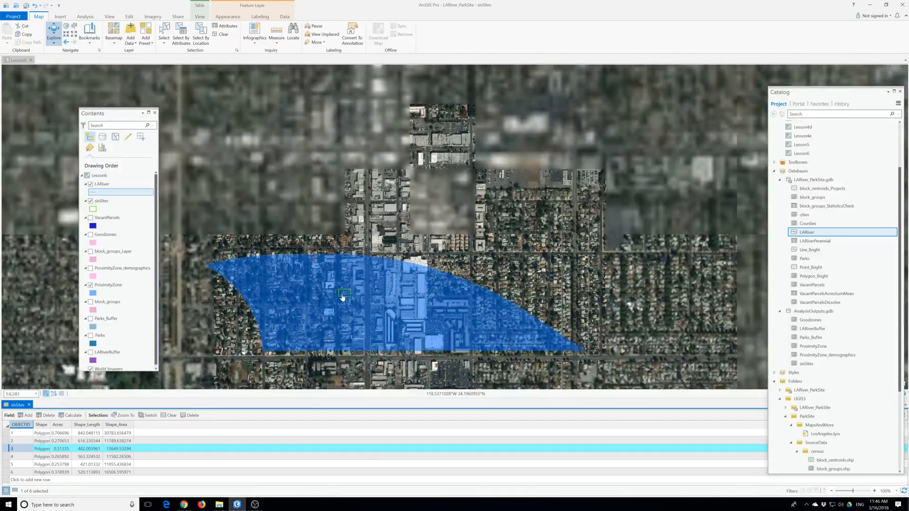
scroll(342, 298, "down", 3)
left_click_drag(344, 300, 342, 251)
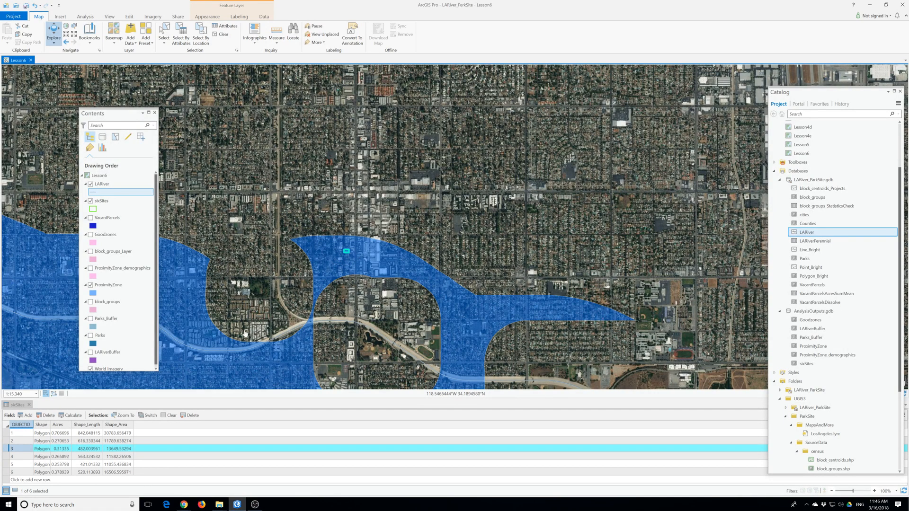
- Select the sixSites record with OBJECTID 4 and take a closer look at the OBJECTID 3 parcel within ProximityZone
left_click(9, 456)
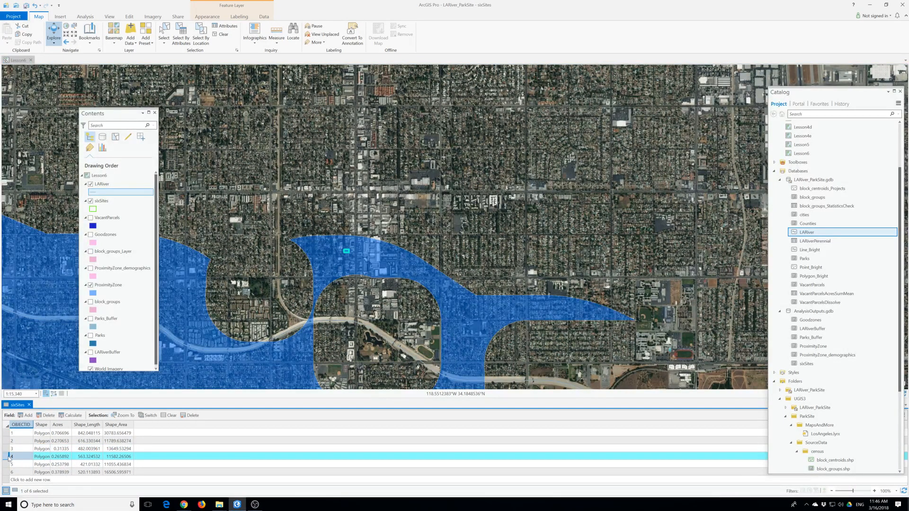
right_click(9, 458)
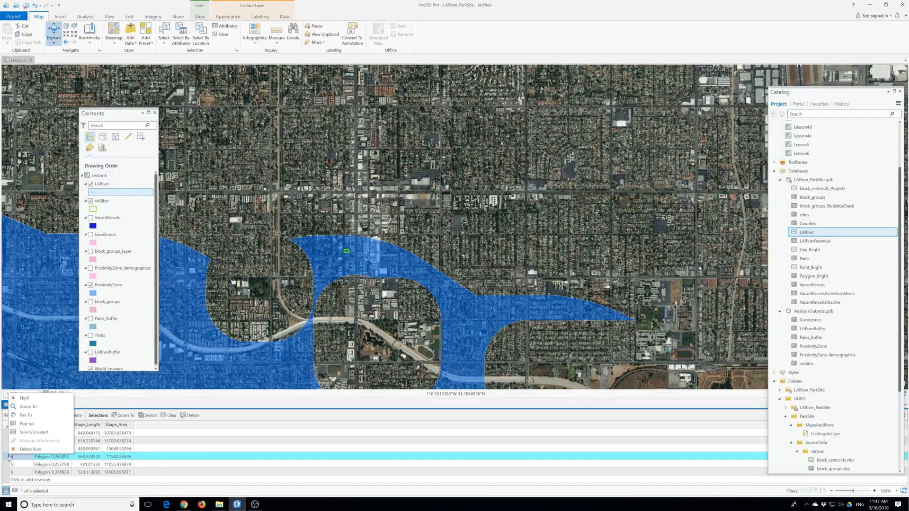
left_click(28, 406)
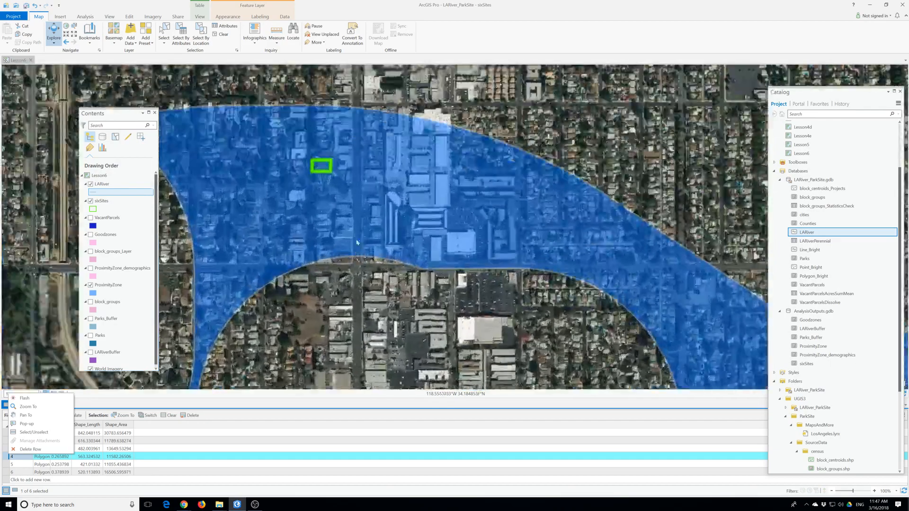
left_click_drag(335, 243, 356, 300)
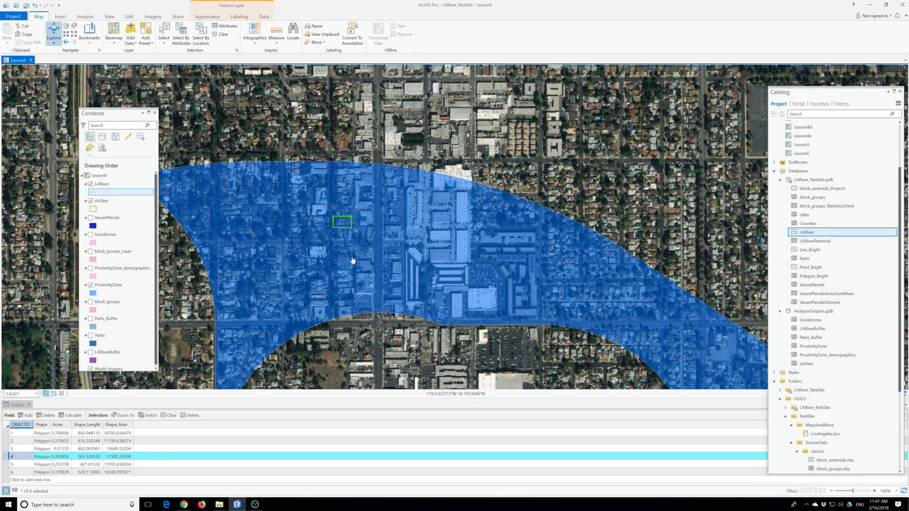
scroll(352, 261, "up", 8)
scroll(345, 202, "down", 6)
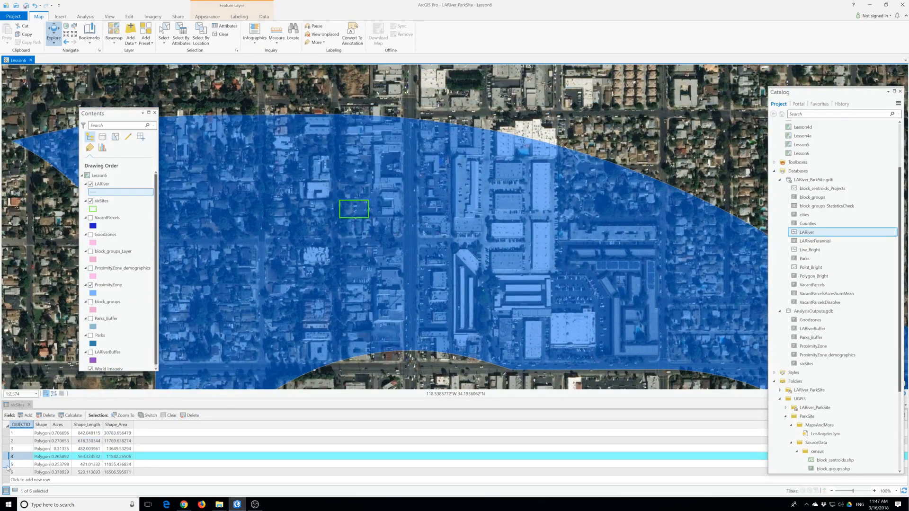
- Zoom to the sixSites parcel with OBJECTID 5 and examine the surrounding blocks down to the river channel
right_click(7, 467)
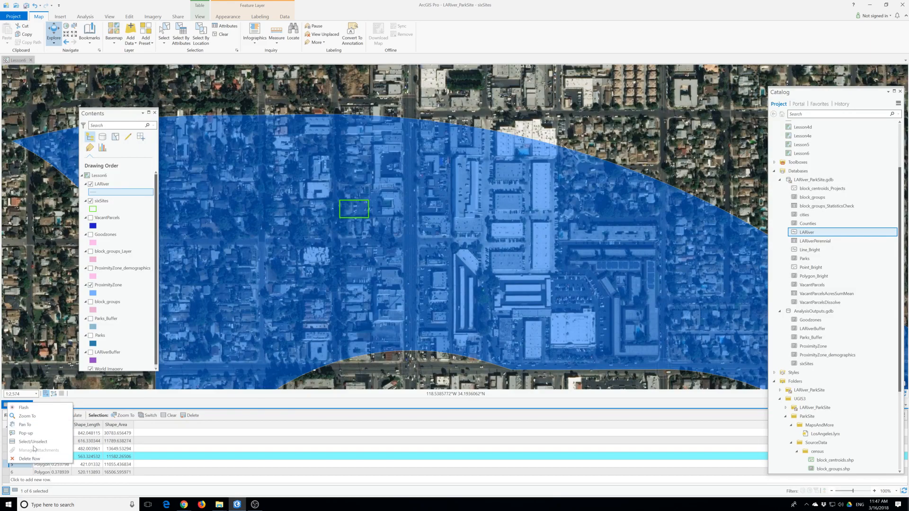
left_click(27, 416)
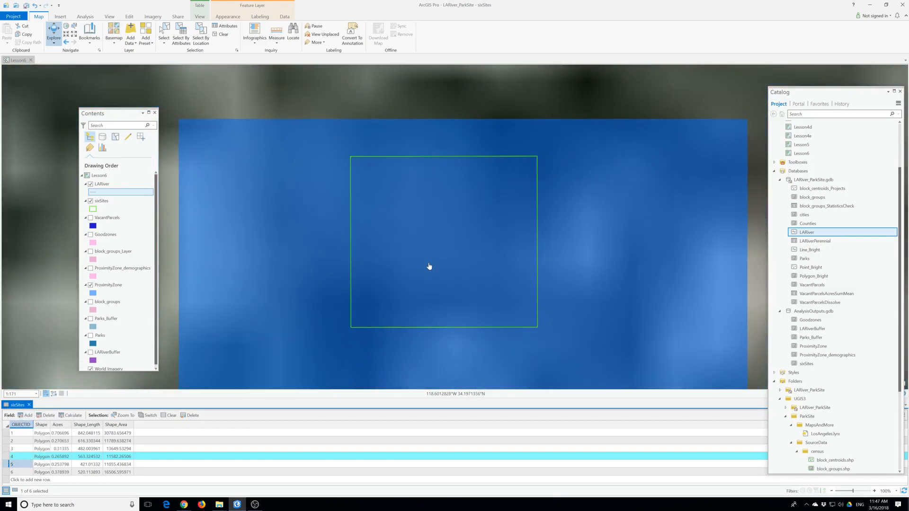
scroll(429, 266, "down", 5)
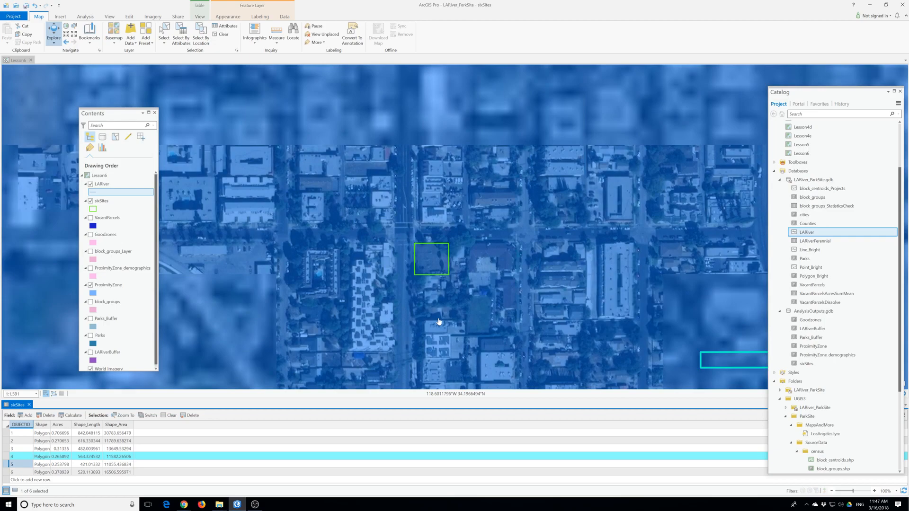
left_click_drag(436, 261, 381, 208)
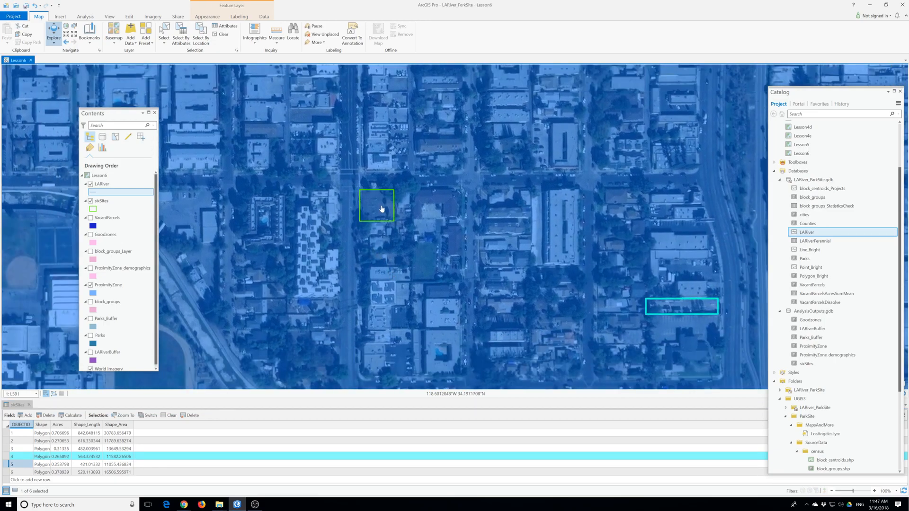
scroll(386, 302, "down", 2)
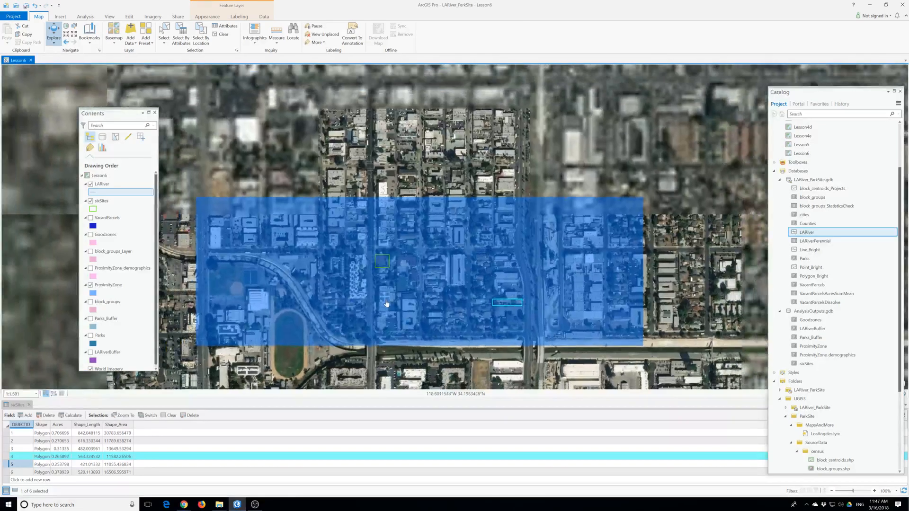
scroll(412, 333, "down", 1)
left_click_drag(413, 333, 407, 245)
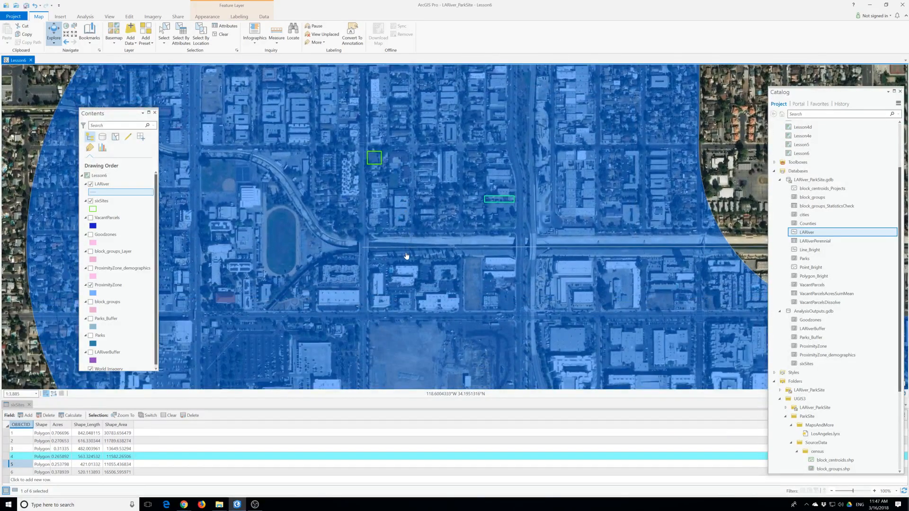
- Inspect the selected OBJECTID 4 parcel up close and compare its location with the nearby OBJECTID 5 parcel
scroll(397, 254, "down", 1)
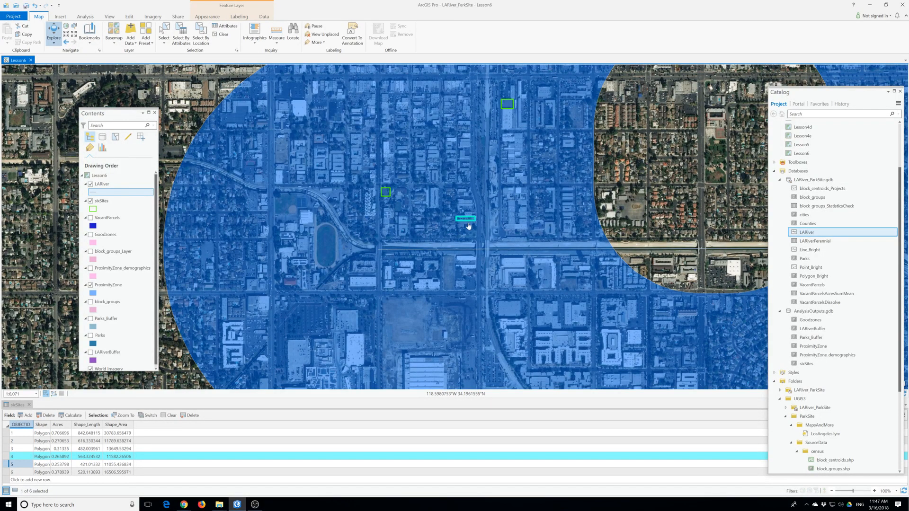
scroll(470, 225, "up", 5)
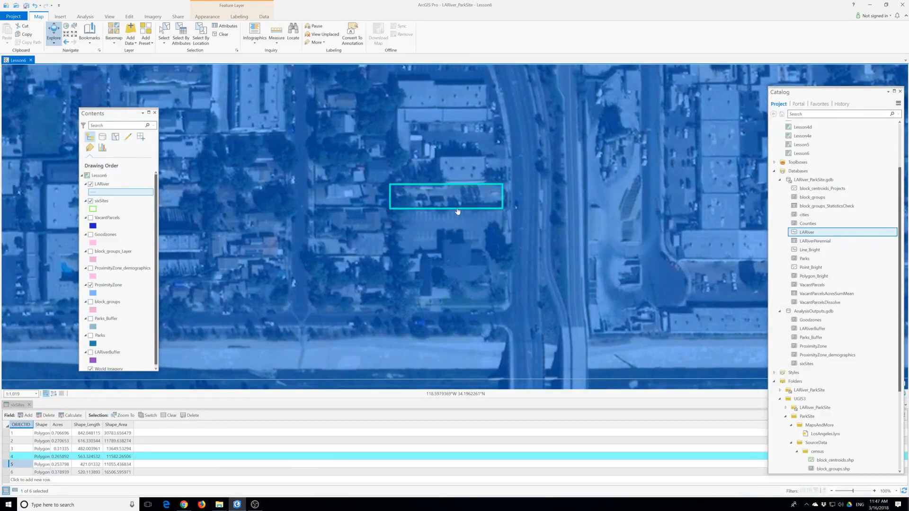
scroll(489, 275, "down", 2)
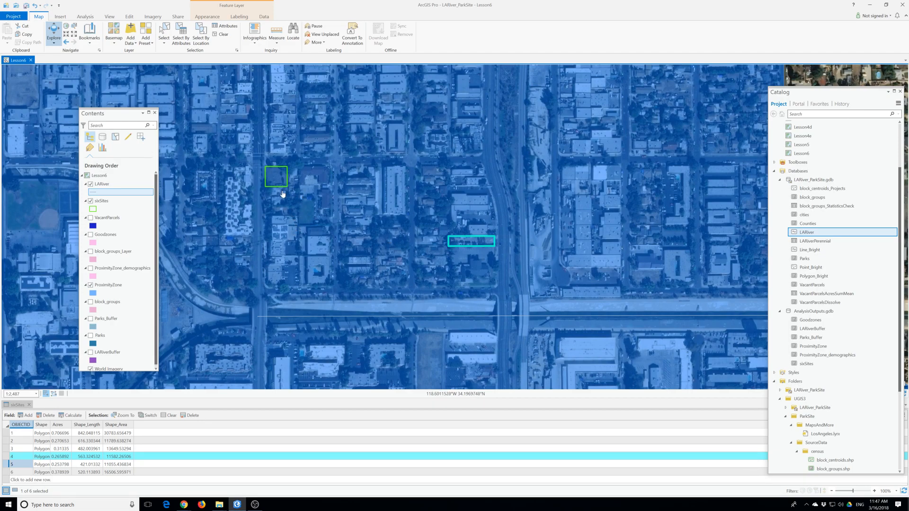
left_click_drag(384, 212, 431, 249)
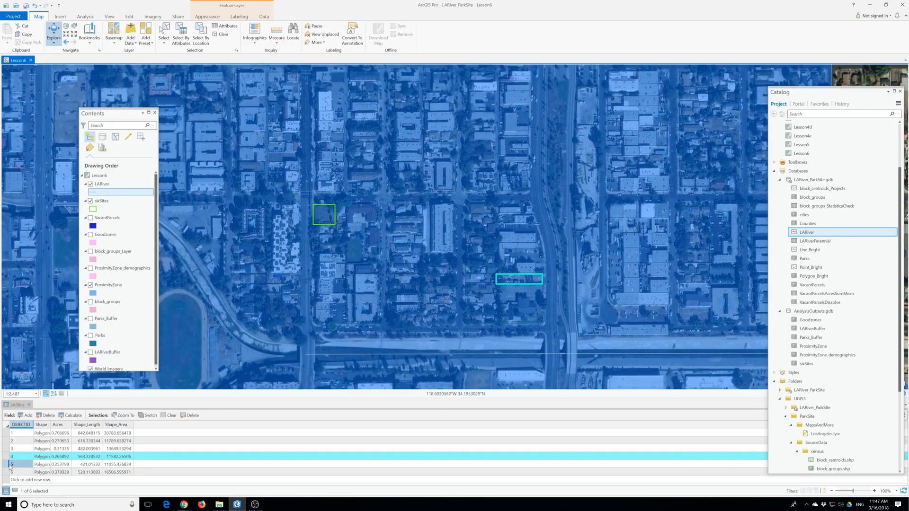
- Select the sixSites record with OBJECTID 5, zoom to its parcel and examine the lot and surrounding blocks
left_click(11, 464)
right_click(11, 464)
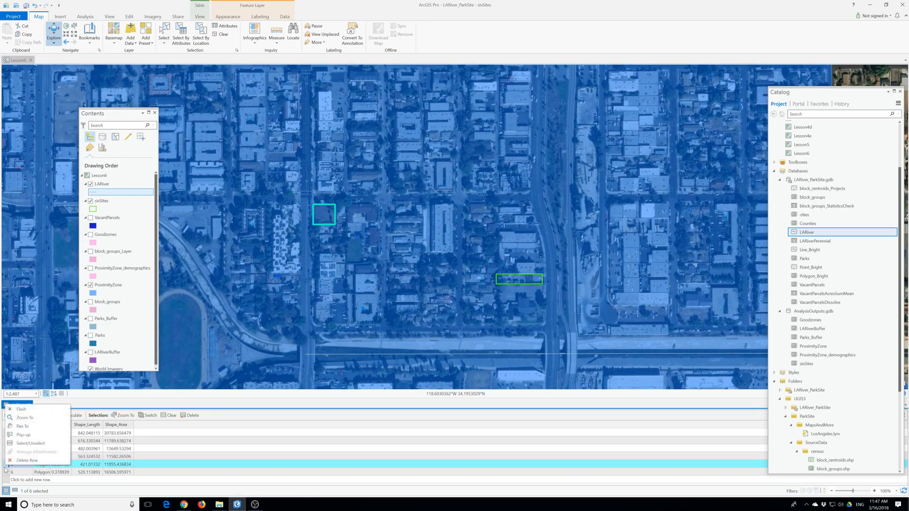
left_click(24, 418)
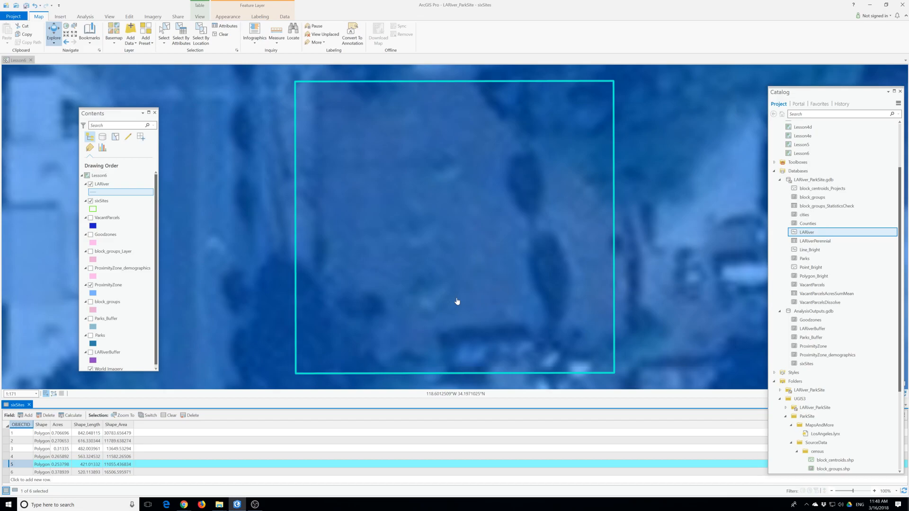
scroll(457, 302, "down", 4)
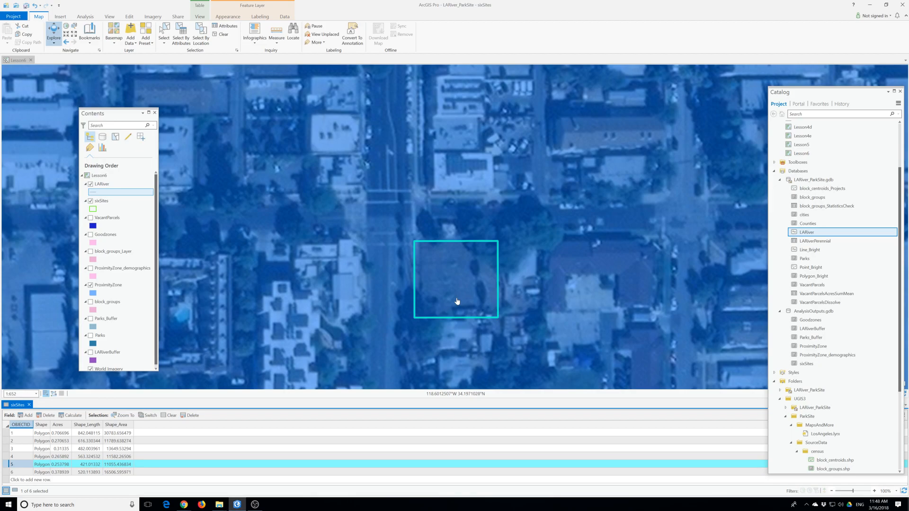
scroll(457, 302, "down", 3)
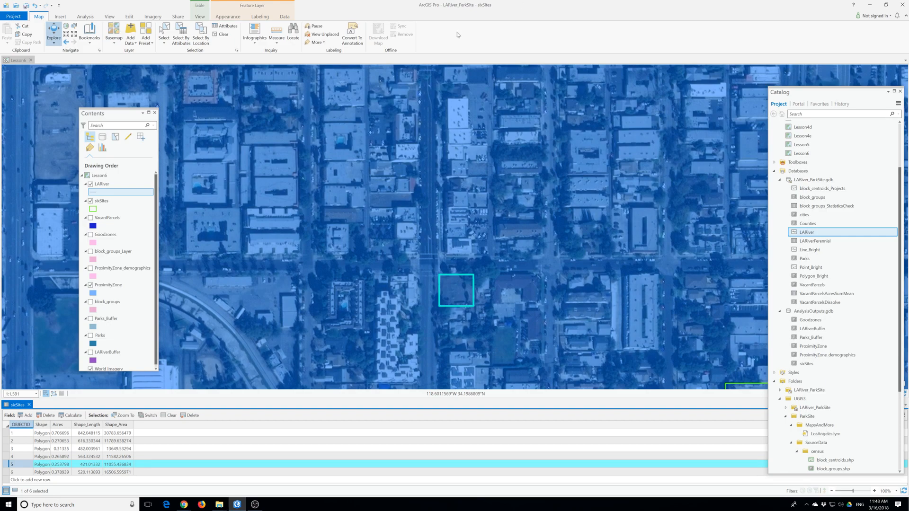
- Clear the sixSites selection and hide the ProximityZone layer so the imagery shows in natural colour
left_click(223, 37)
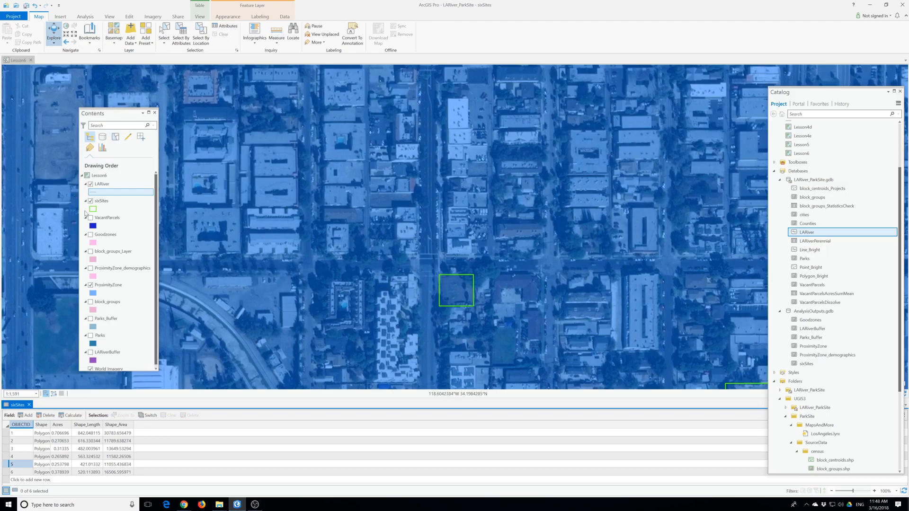
left_click(90, 285)
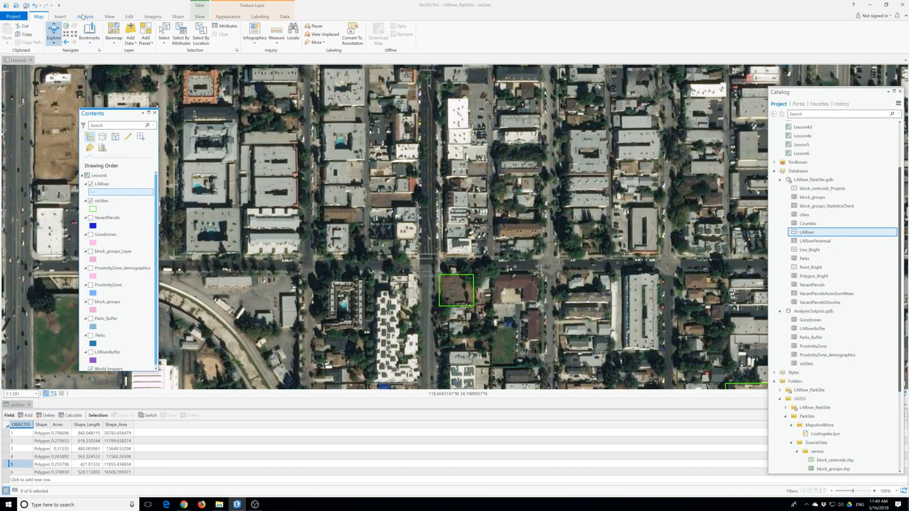
- Set up the Near geoprocessing tool with sixSites as the input features and LARiver as the near features
left_click(83, 17)
left_click(93, 32)
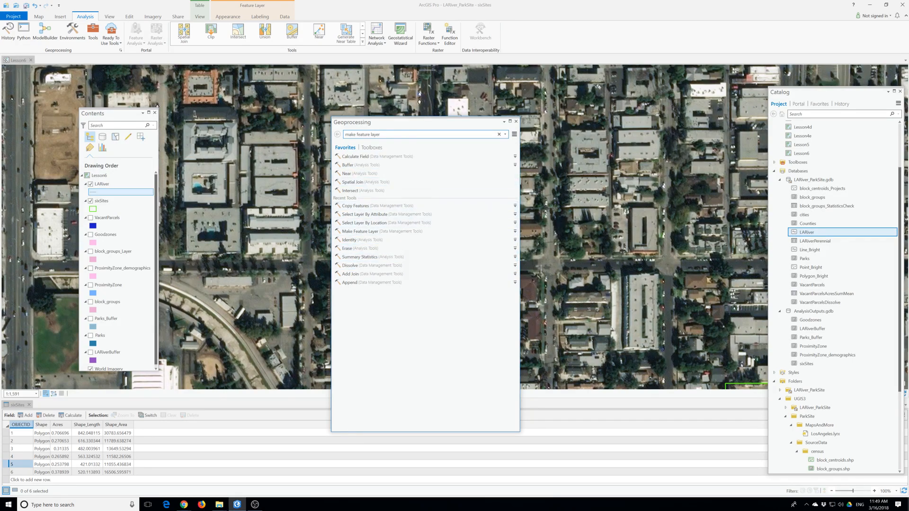
left_click(354, 174)
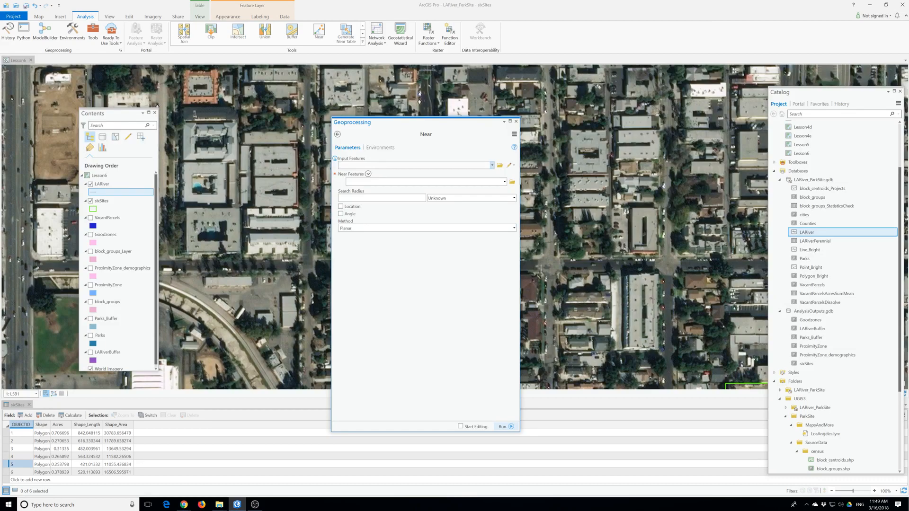
left_click(492, 166)
left_click(363, 183)
left_click(363, 182)
left_click(504, 182)
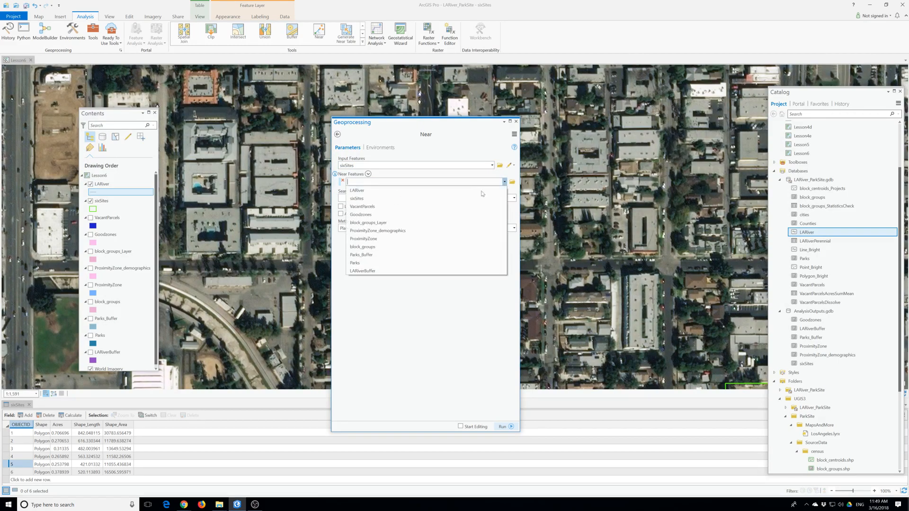
left_click(363, 192)
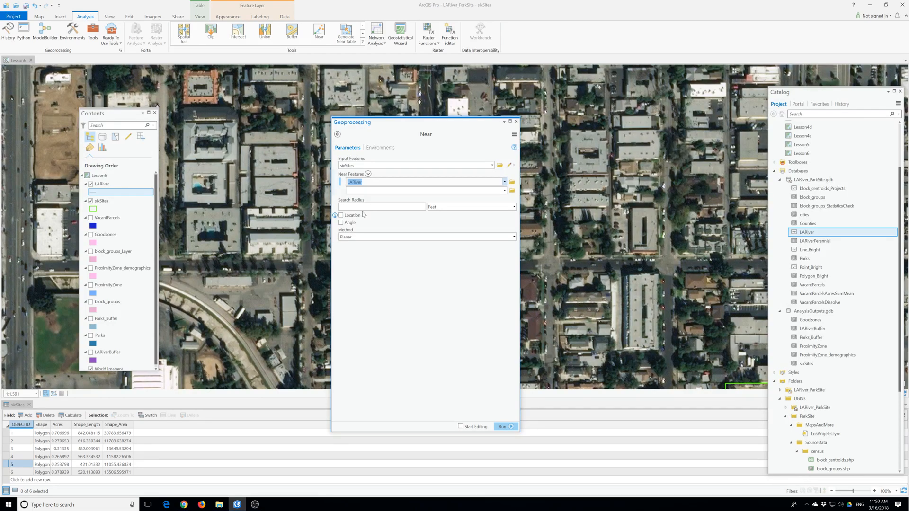
- Set the Near method to Geodesic and run the tool on sixSites
left_click(369, 243)
left_click(514, 236)
left_click(373, 254)
left_click(507, 427)
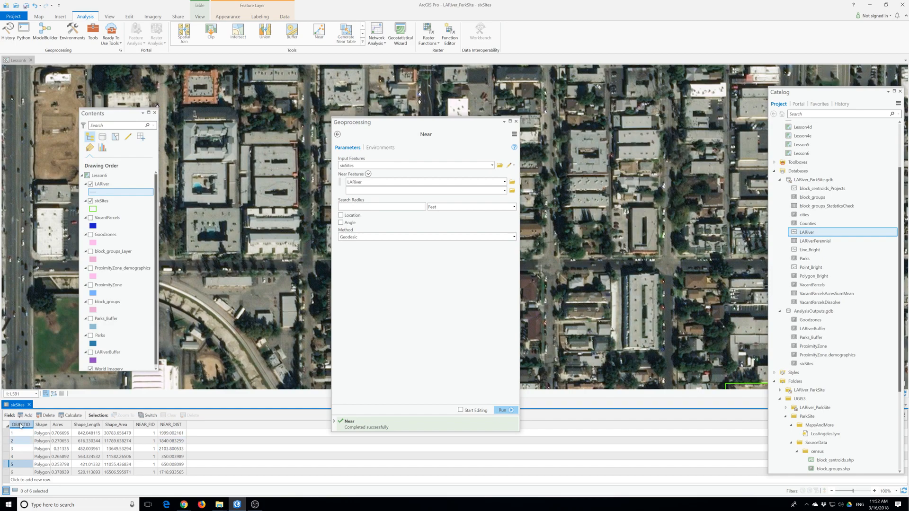
- Set the map scale to 1:10,000 and close the Geoprocessing pane to clear the view of the sites
left_click(36, 394)
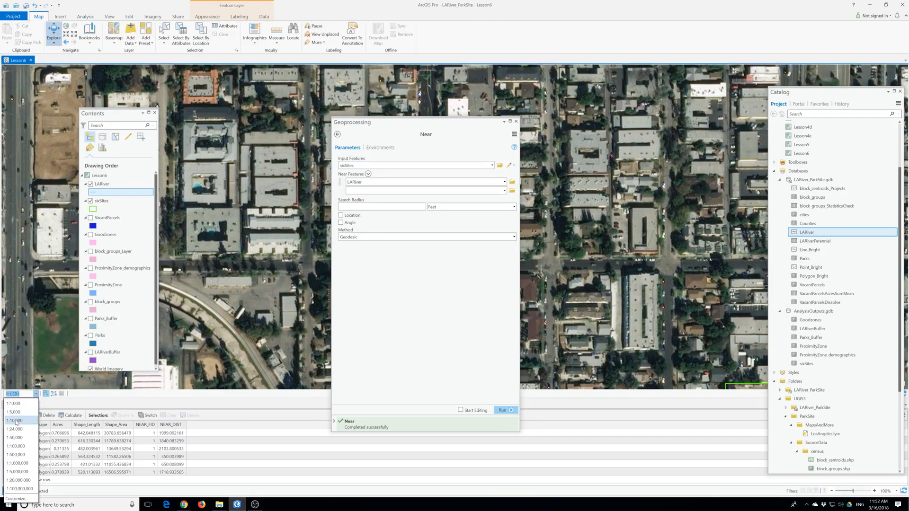
left_click(19, 416)
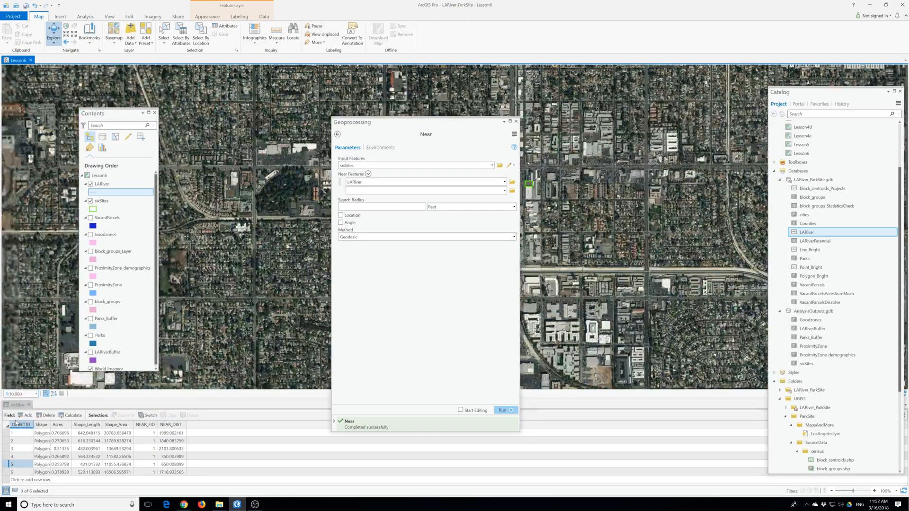
left_click(516, 121)
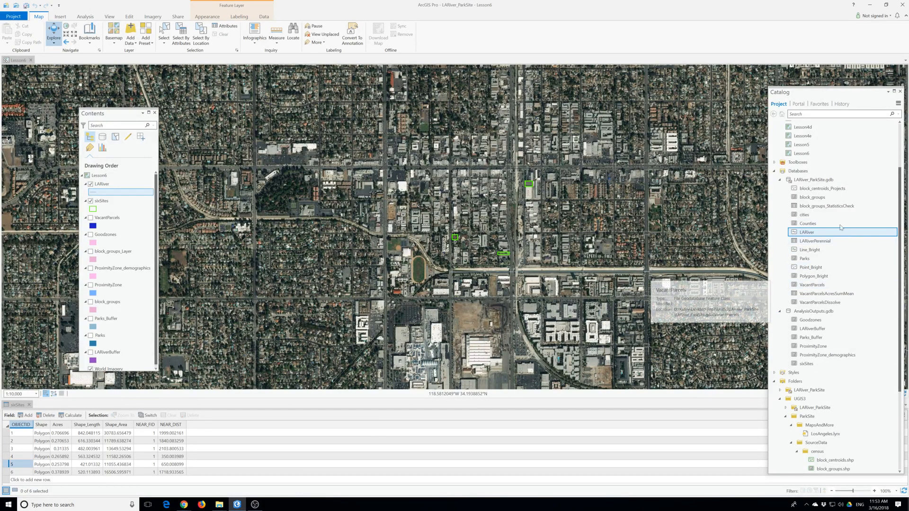
- Add block_centroids_Projects from LARiver_ParkSite.gdb to the map and open its attribute table at the POP2010 field
left_click_drag(793, 191, 94, 184)
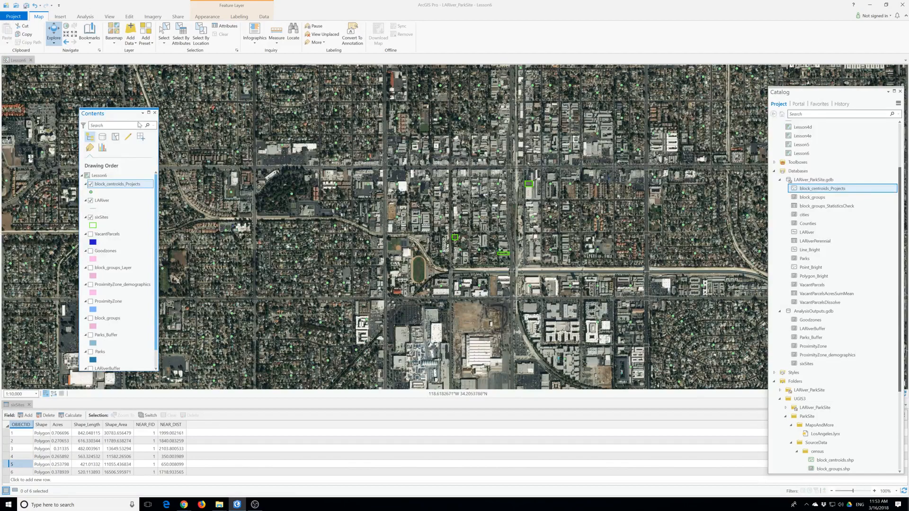
right_click(110, 185)
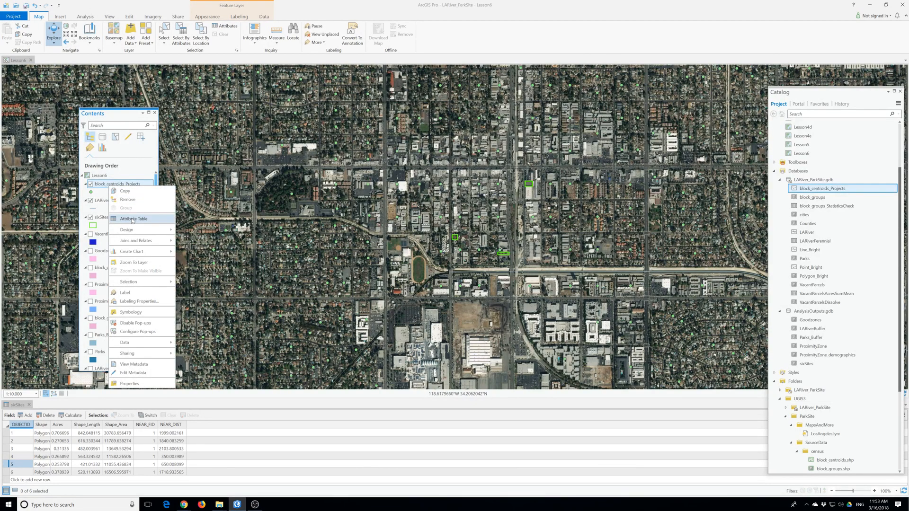
left_click(128, 219)
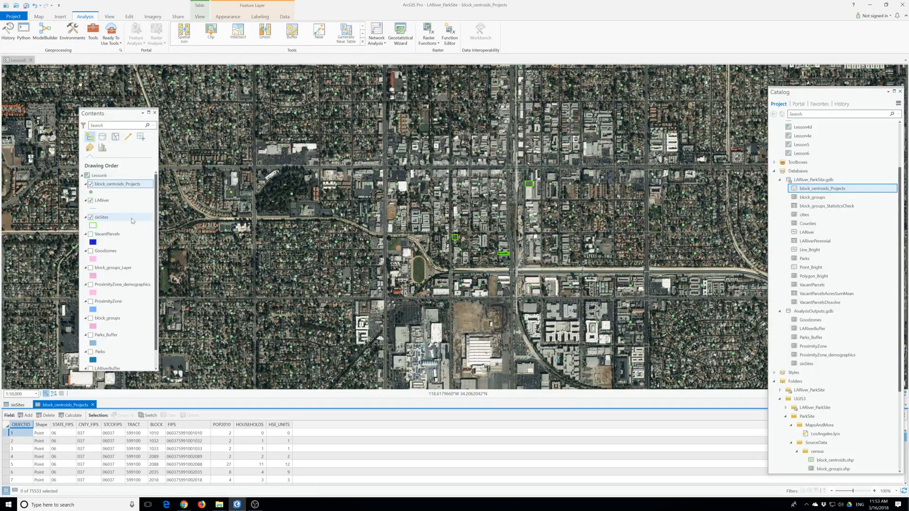
left_click(223, 425)
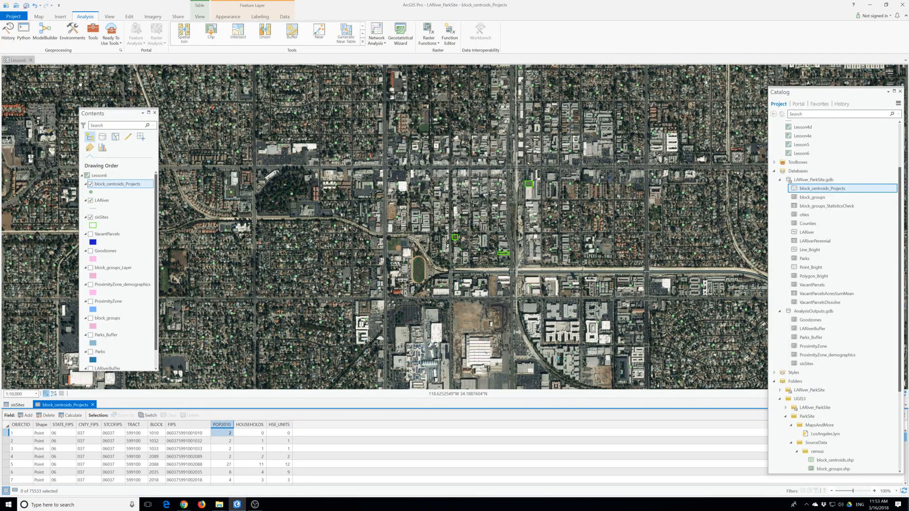
- Hide the World Imagery basemap so the block centroids stand out around the sites
scroll(121, 303, "down", 1)
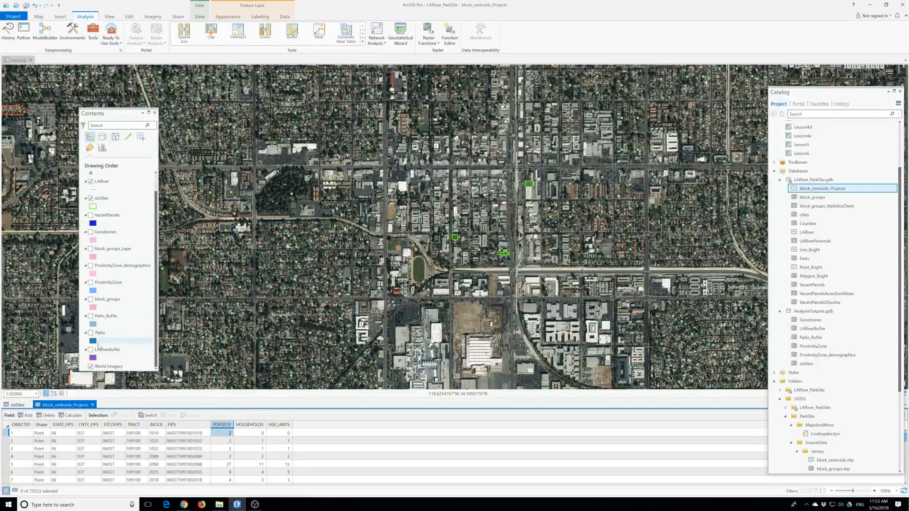
left_click(90, 367)
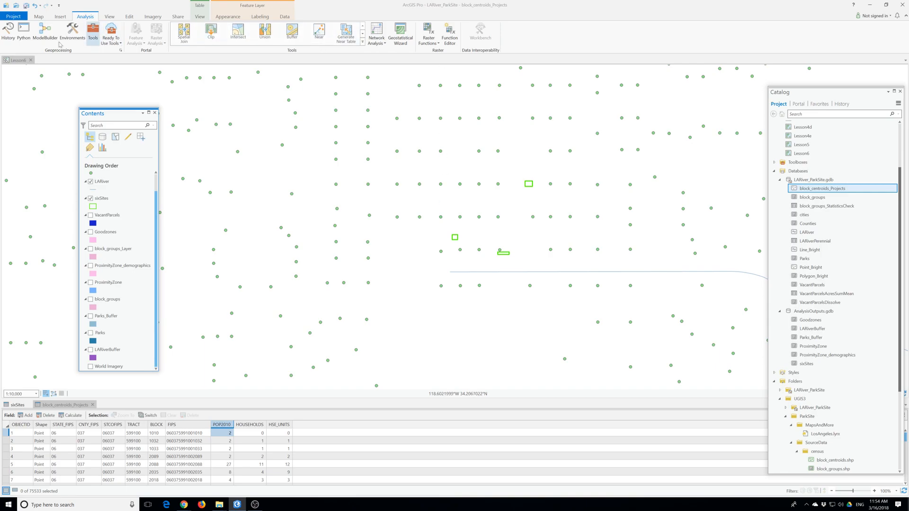
- Start the Measure tool on the map and set its distance units to miles
left_click(39, 17)
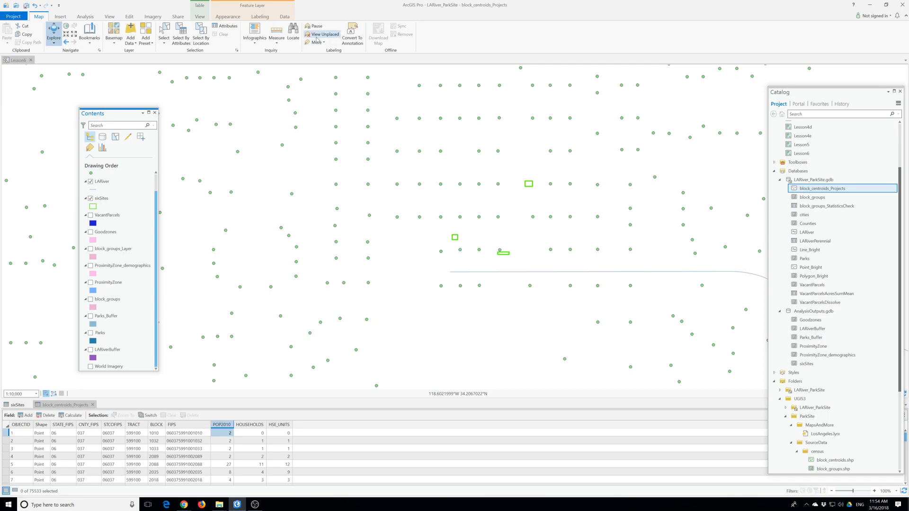
left_click(277, 32)
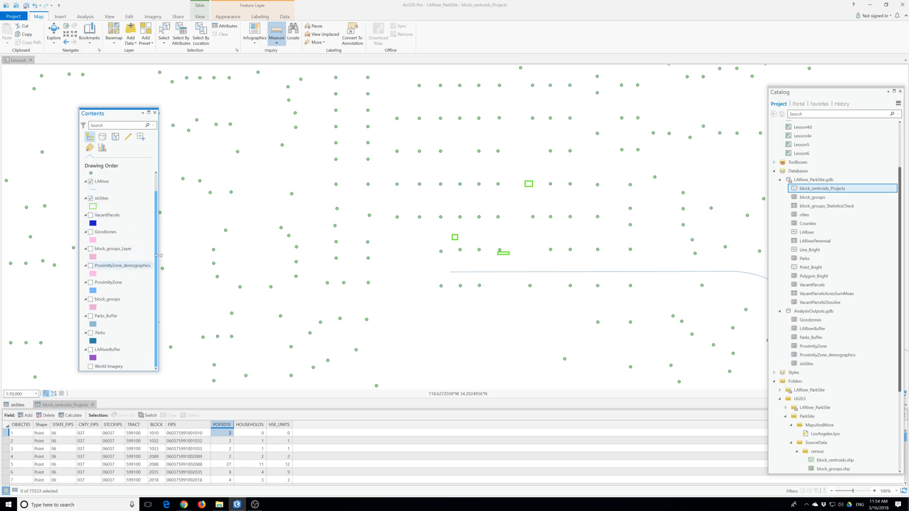
left_click(295, 113)
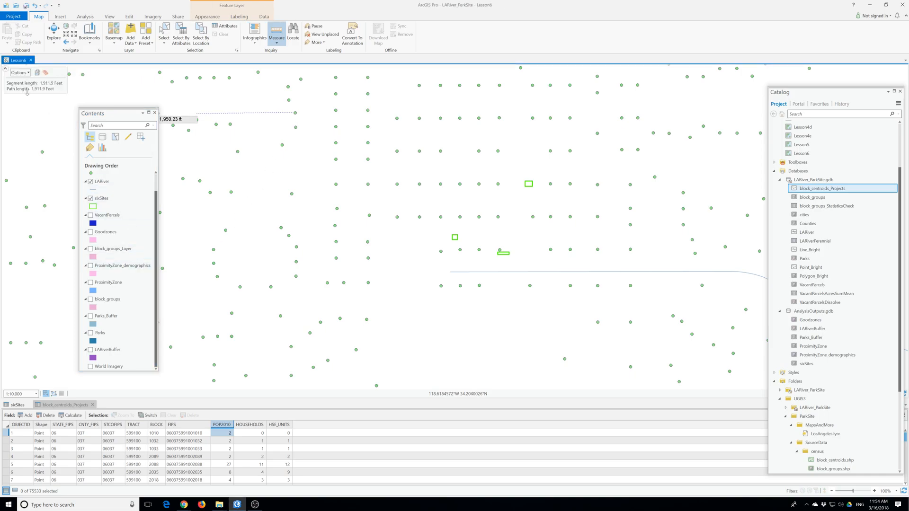
left_click(28, 73)
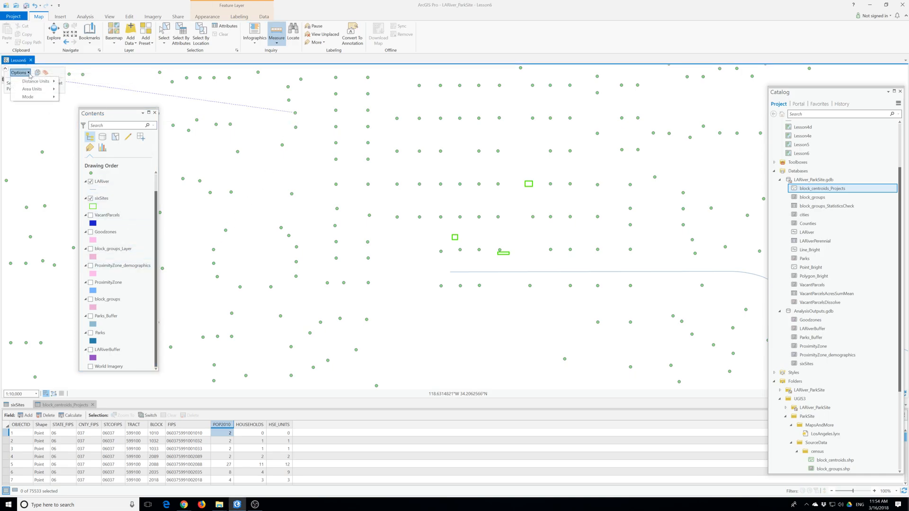
mouse_move(27, 81)
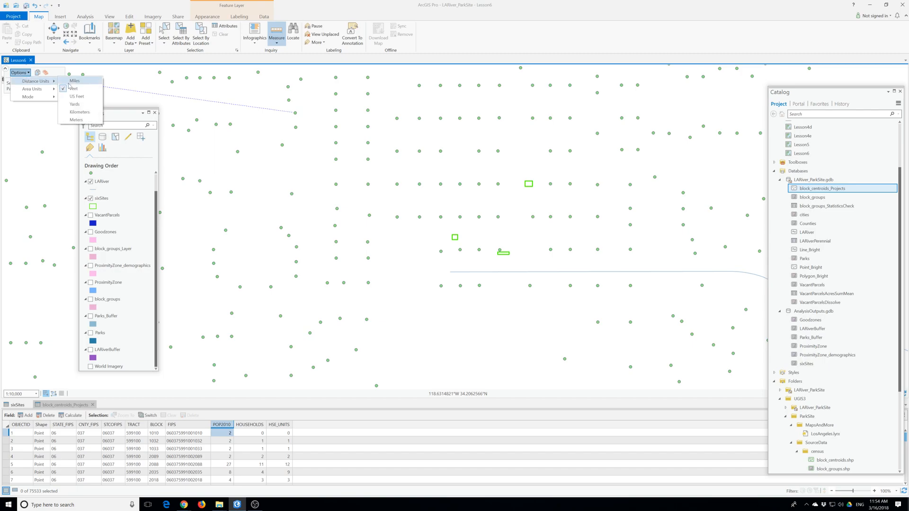
left_click(71, 81)
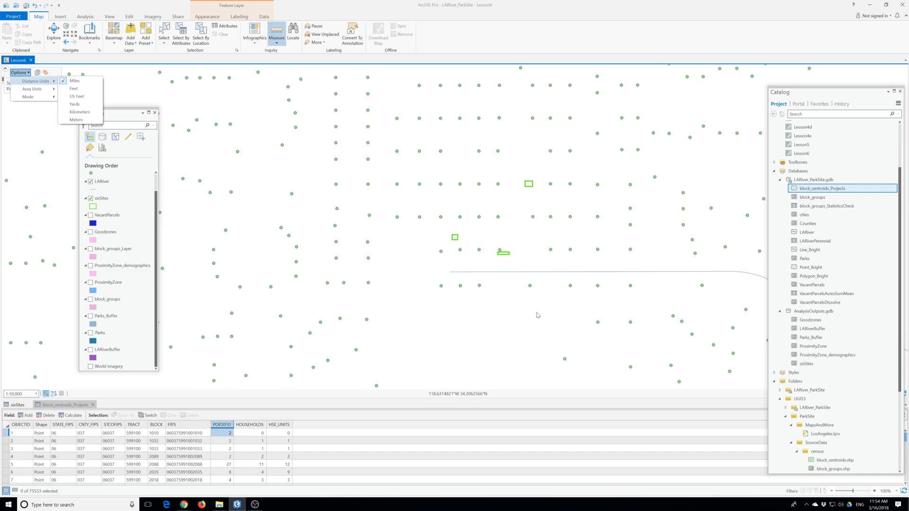
- Measure straight south from the square sixSites parcel to a point beyond the LARiver line, and return to Explore mode
left_click(455, 242)
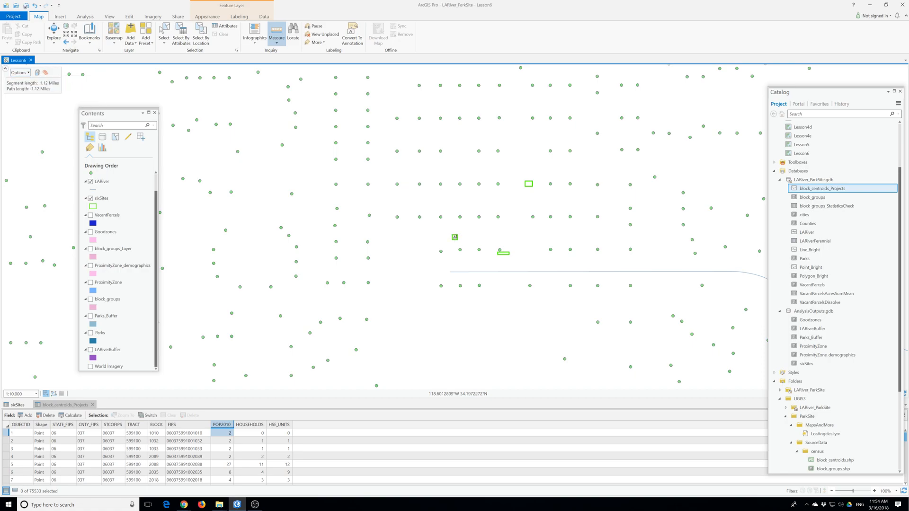
left_click(454, 237)
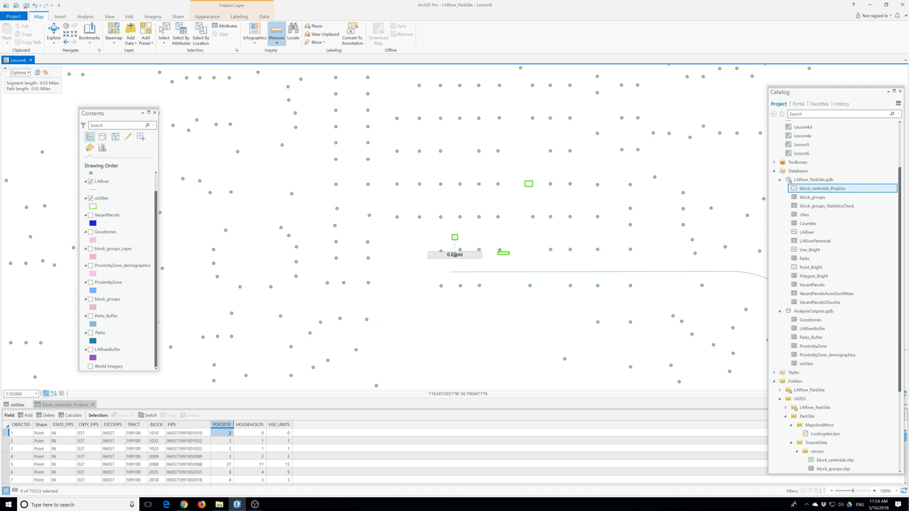
double_click(453, 304)
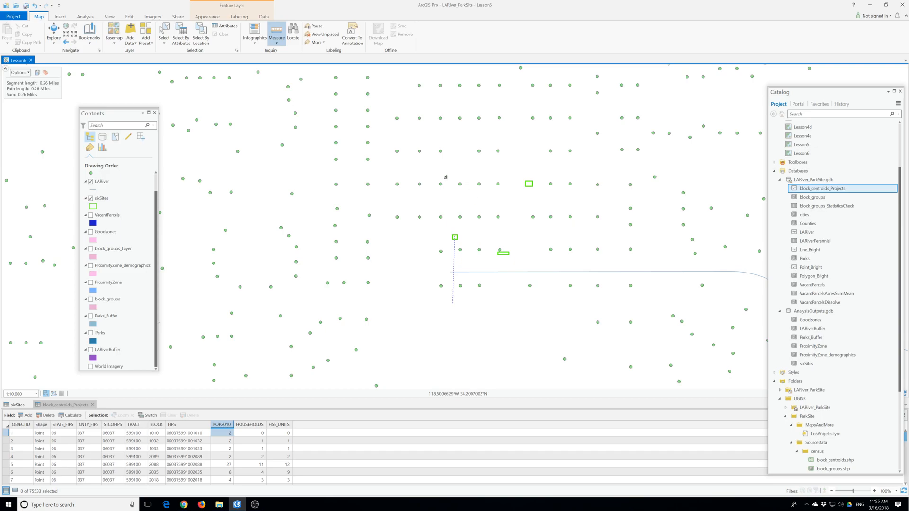
left_click(53, 31)
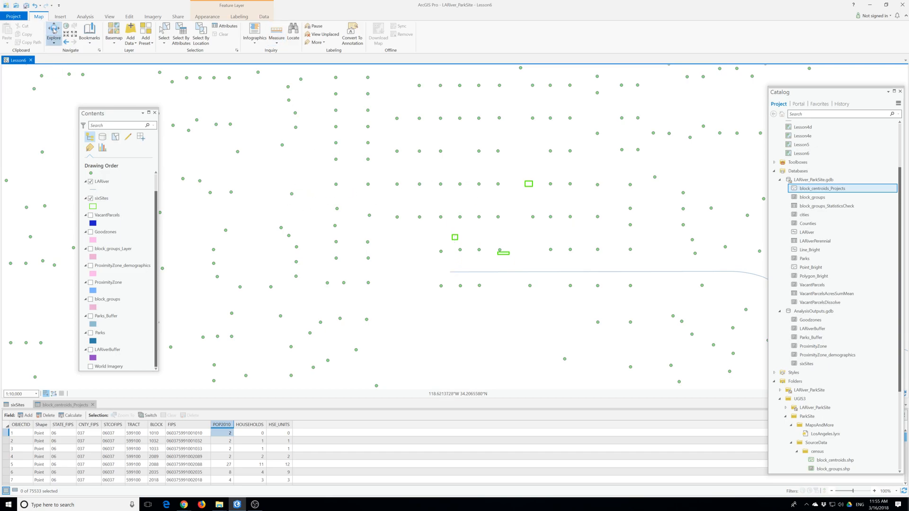